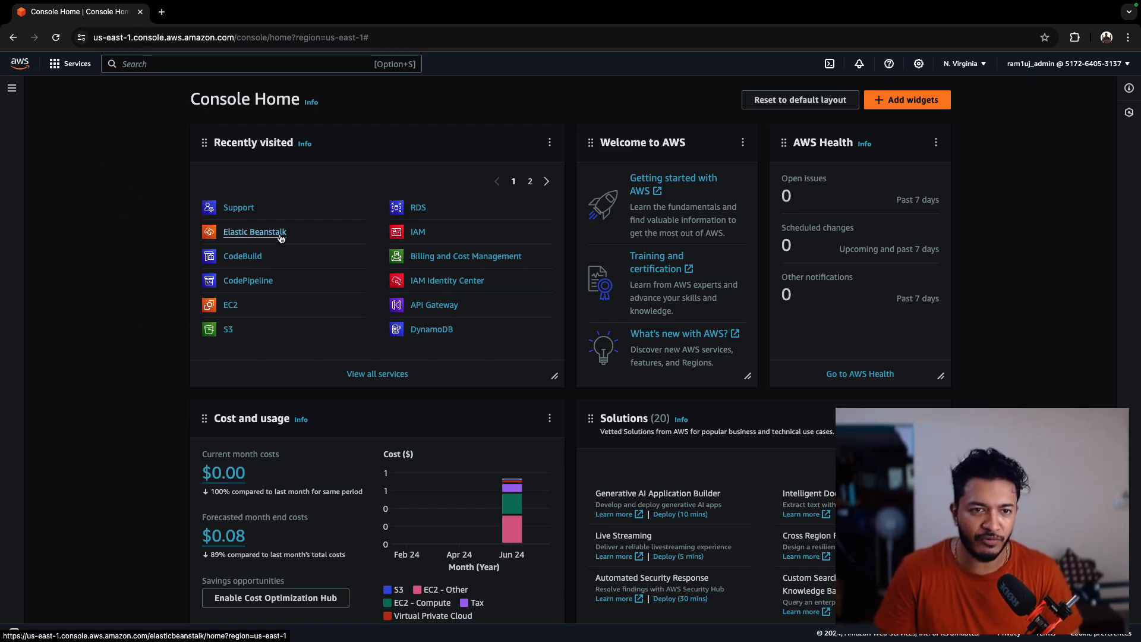
- Open Elastic Beanstalk, start creating an application and name it spring-boot-employee-app
{"action": "left_click", "coordinate": [256, 235]}
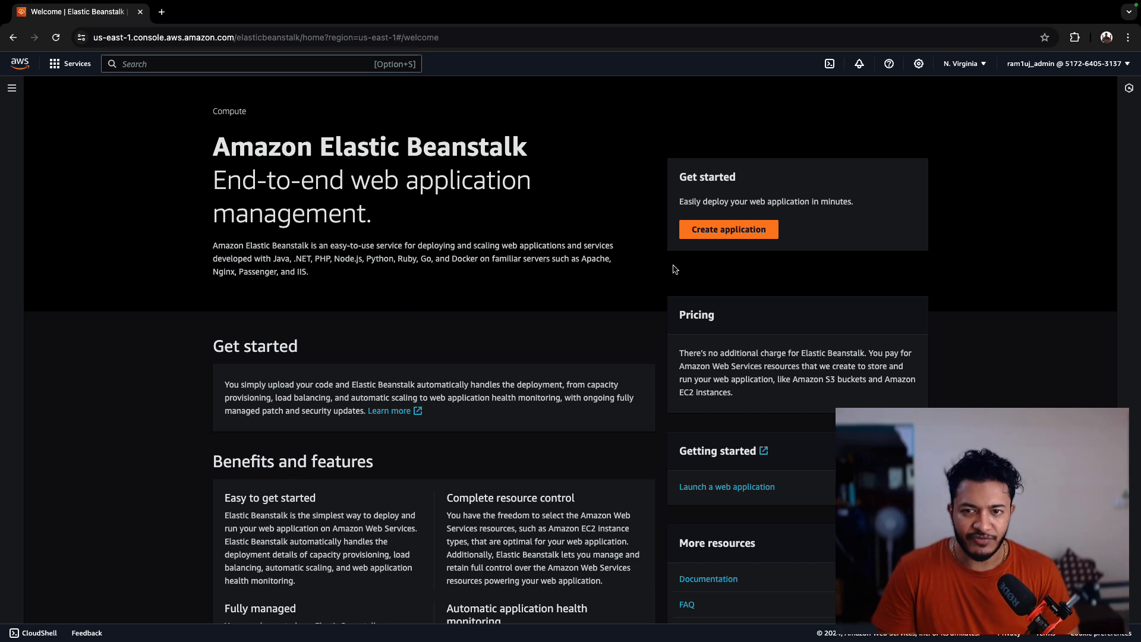
{"action": "left_click", "coordinate": [727, 235]}
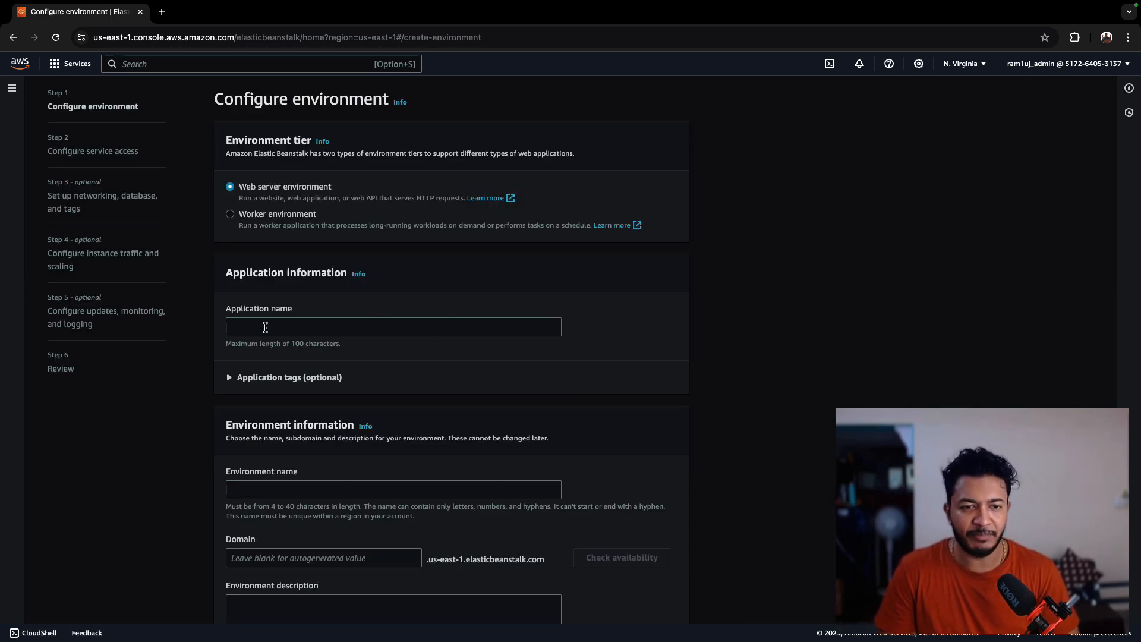
{"action": "left_click", "coordinate": [265, 326]}
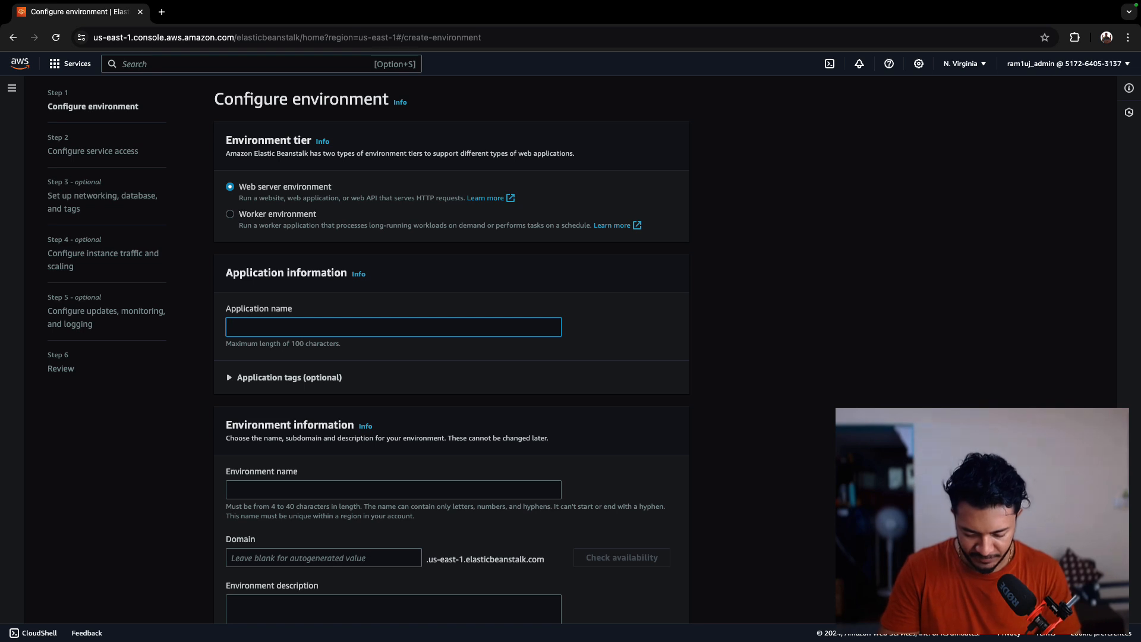
{"action": "type", "text": "spring-b"}
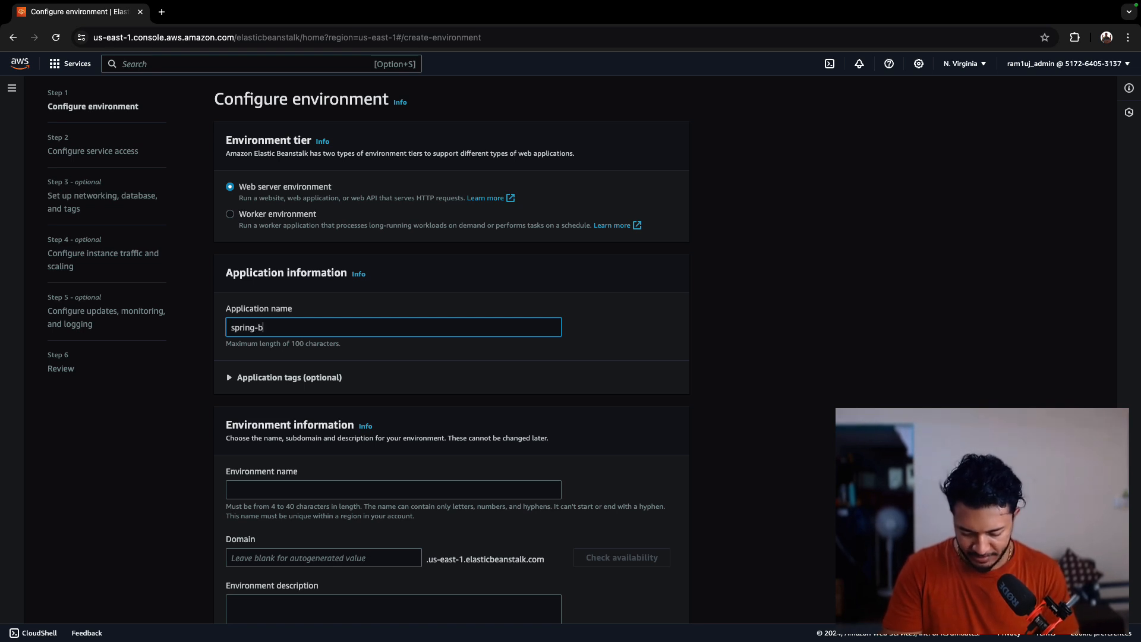
{"action": "type", "text": "oot-"}
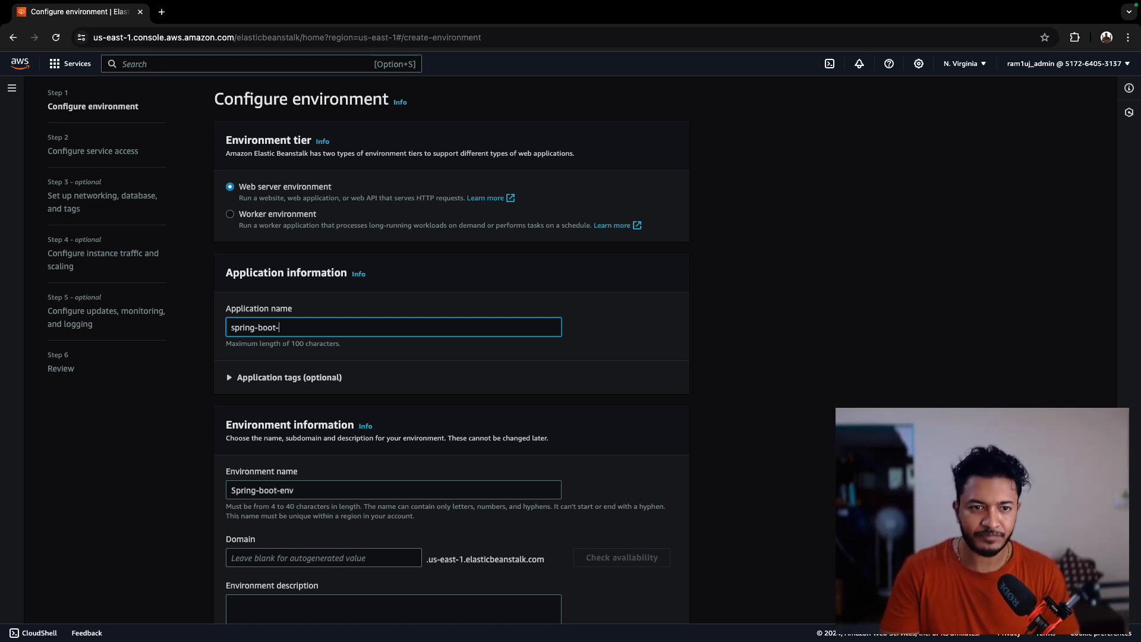
{"action": "type", "text": "employee-app"}
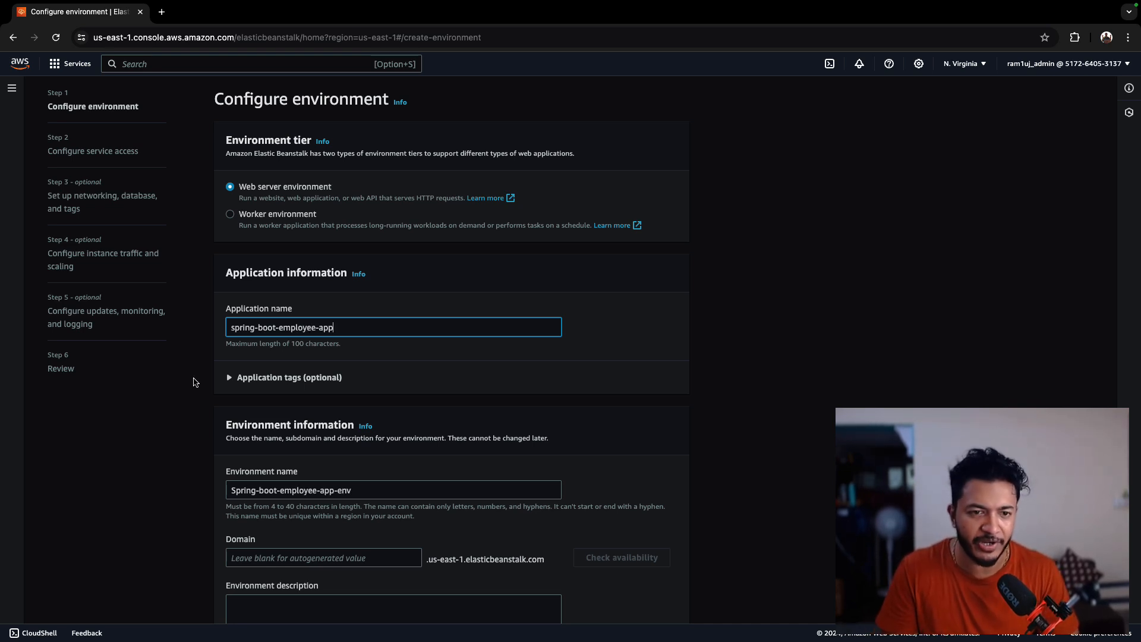
- Choose Java as the managed platform for the web server environment
{"action": "scroll", "coordinate": [295, 469], "scroll_direction": "down", "scroll_amount": 1}
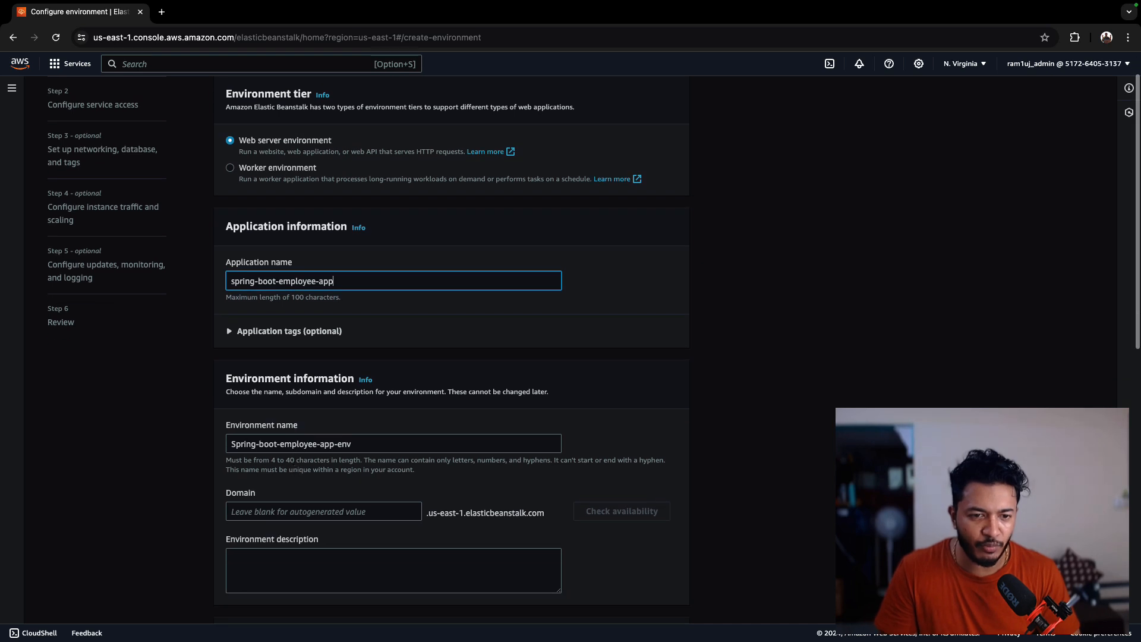
{"action": "scroll", "coordinate": [340, 446], "scroll_direction": "down", "scroll_amount": 3}
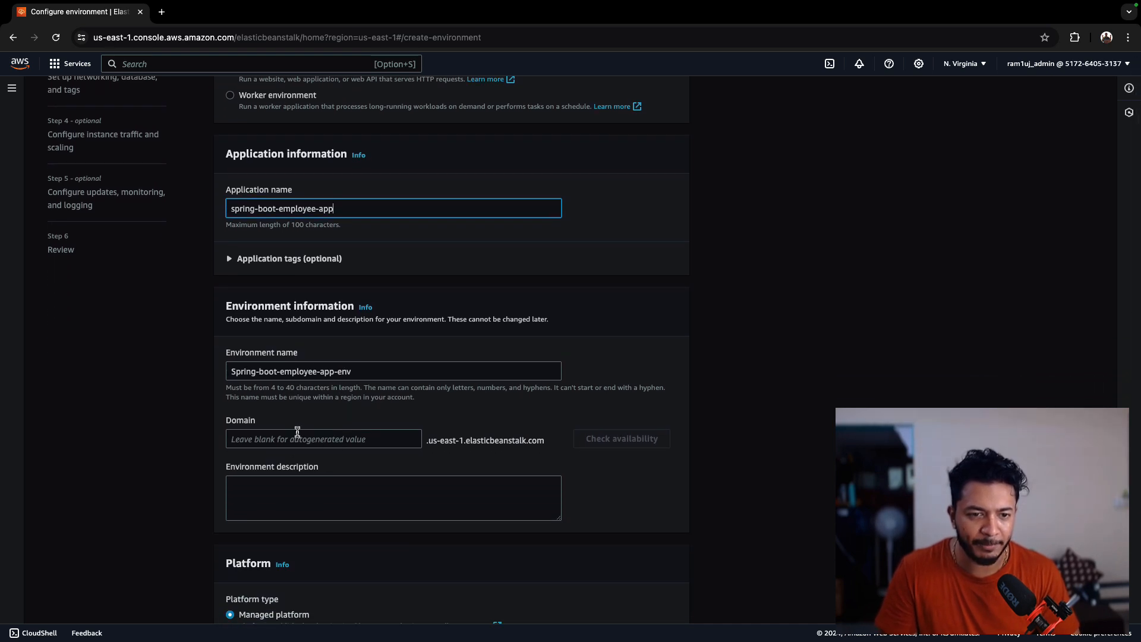
{"action": "scroll", "coordinate": [341, 454], "scroll_direction": "down", "scroll_amount": 4}
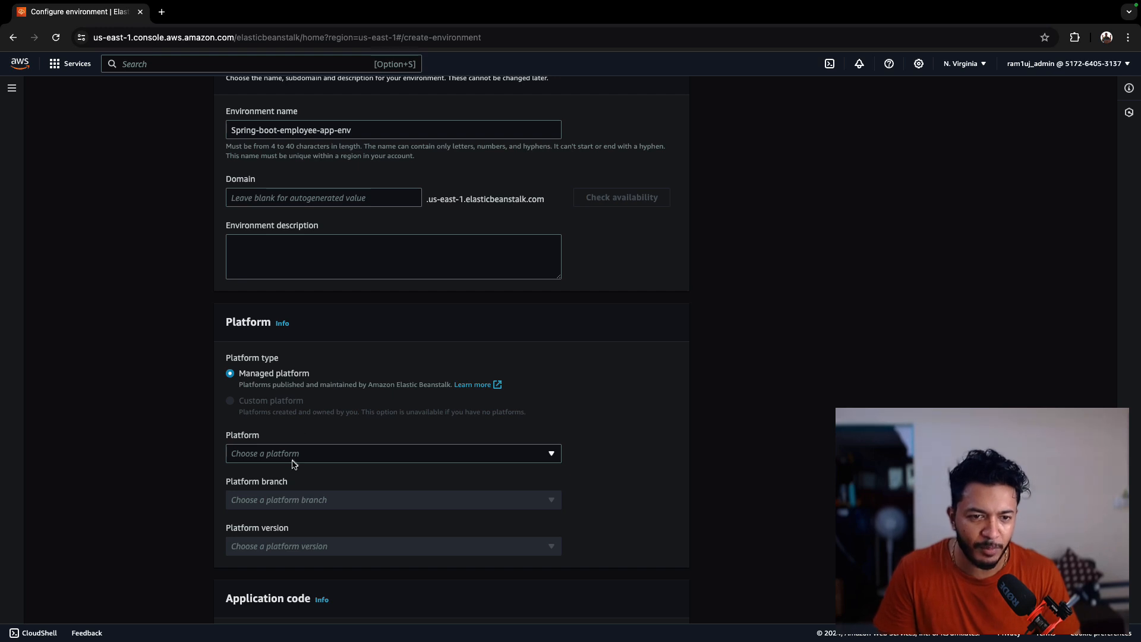
{"action": "scroll", "coordinate": [356, 439], "scroll_direction": "down", "scroll_amount": 1}
{"action": "left_click", "coordinate": [369, 412]}
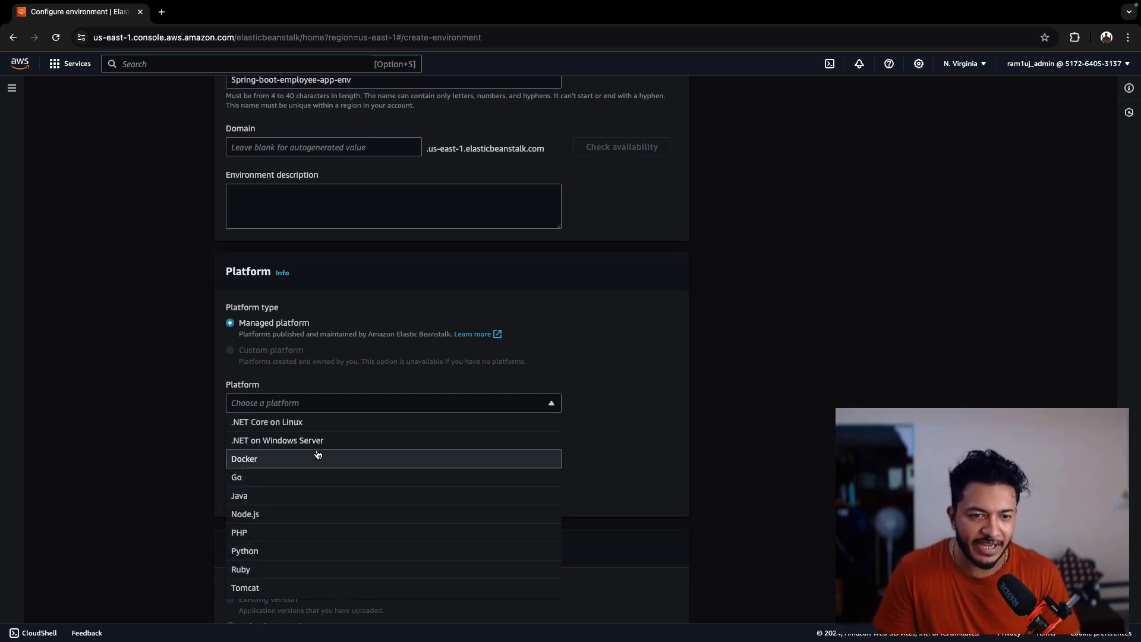
{"action": "left_click", "coordinate": [341, 495]}
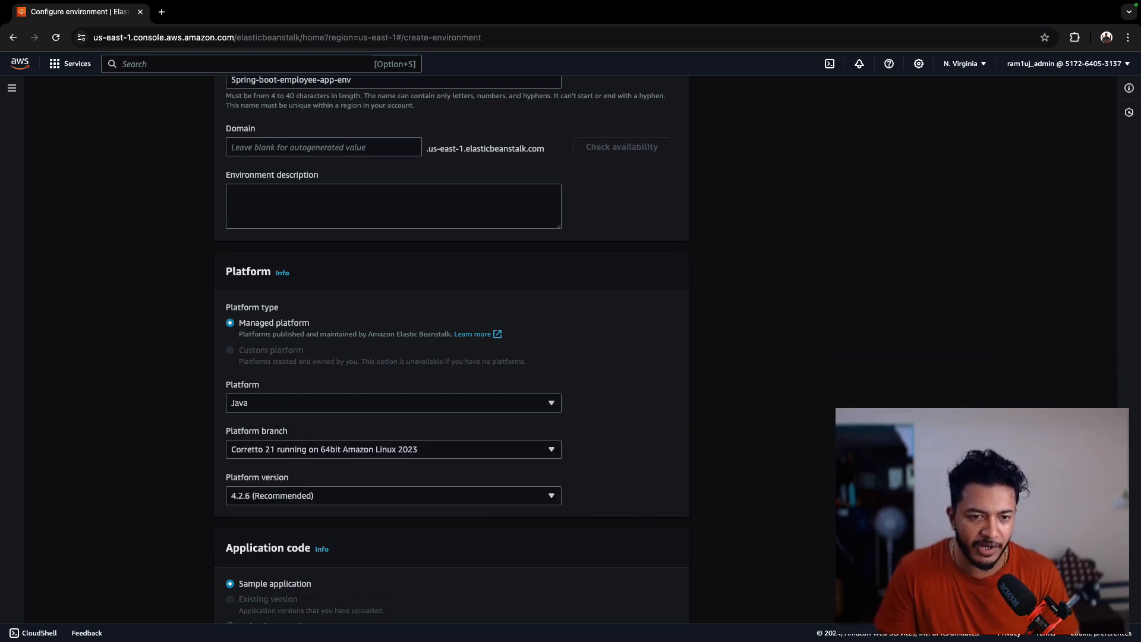
- Keep the sample application and single-instance preset and continue to the service access step
{"action": "scroll", "coordinate": [341, 440], "scroll_direction": "down", "scroll_amount": 2}
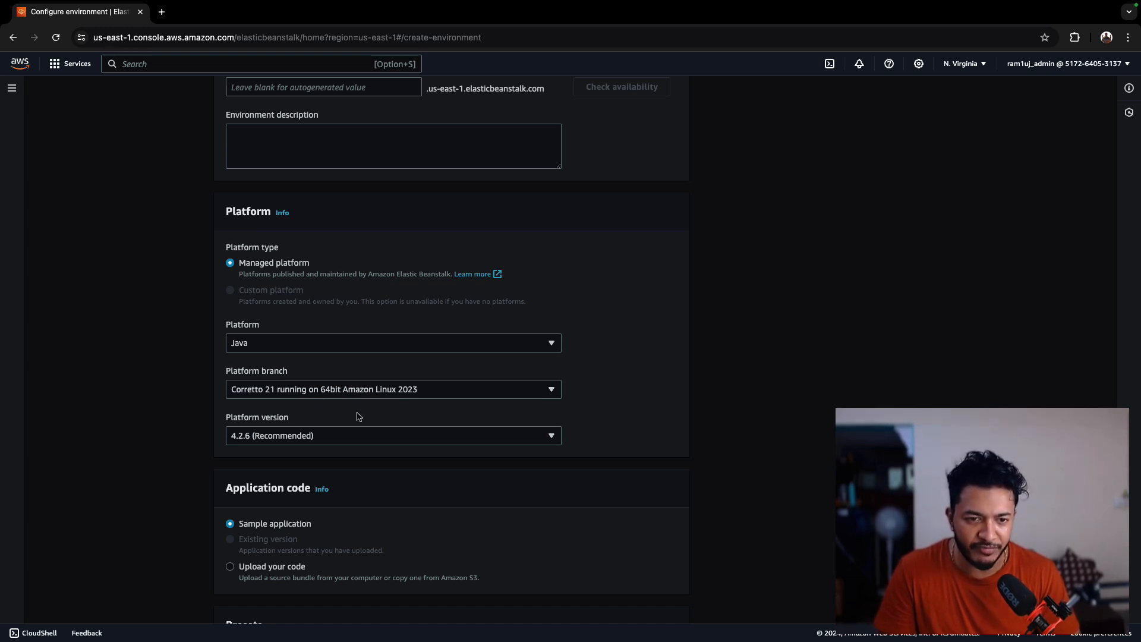
{"action": "scroll", "coordinate": [371, 437], "scroll_direction": "down", "scroll_amount": 3}
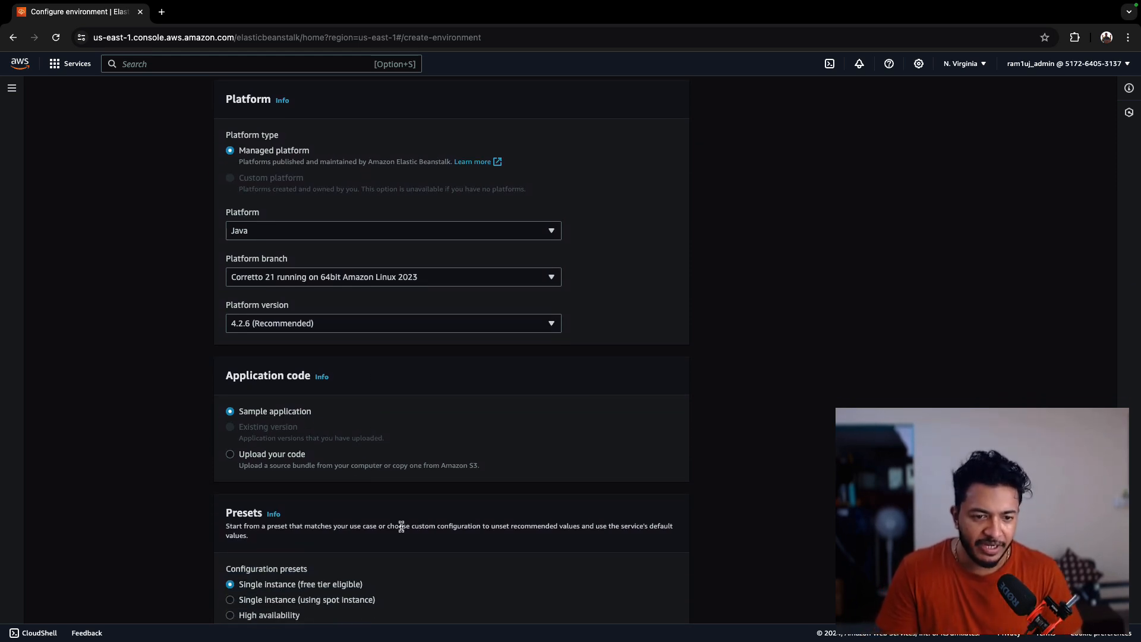
{"action": "scroll", "coordinate": [401, 528], "scroll_direction": "down", "scroll_amount": 2}
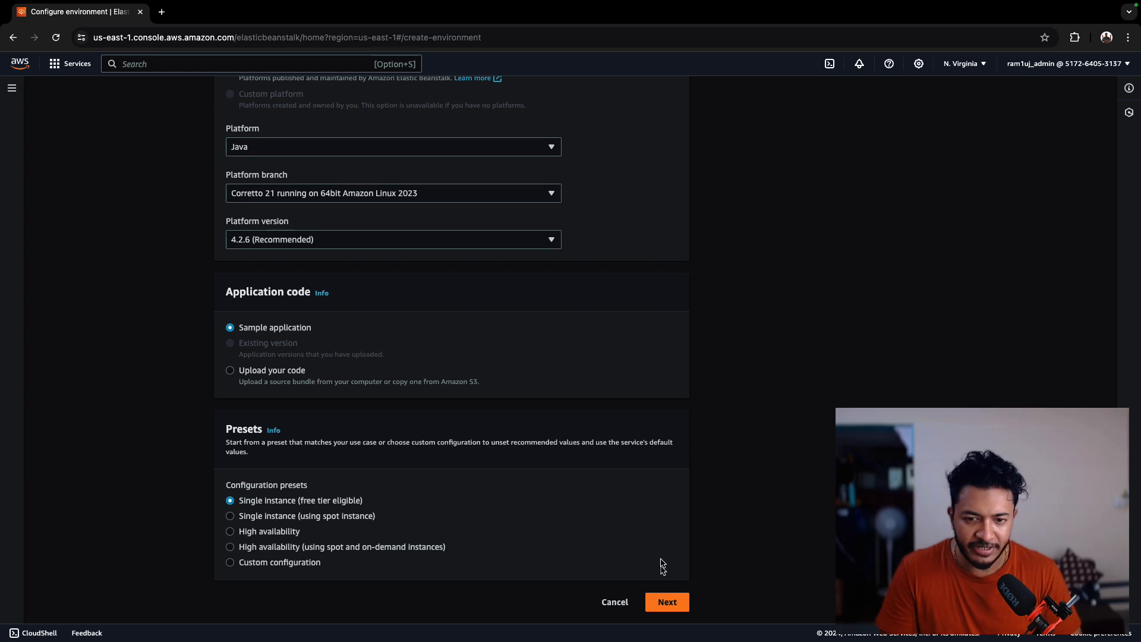
{"action": "left_click", "coordinate": [667, 601]}
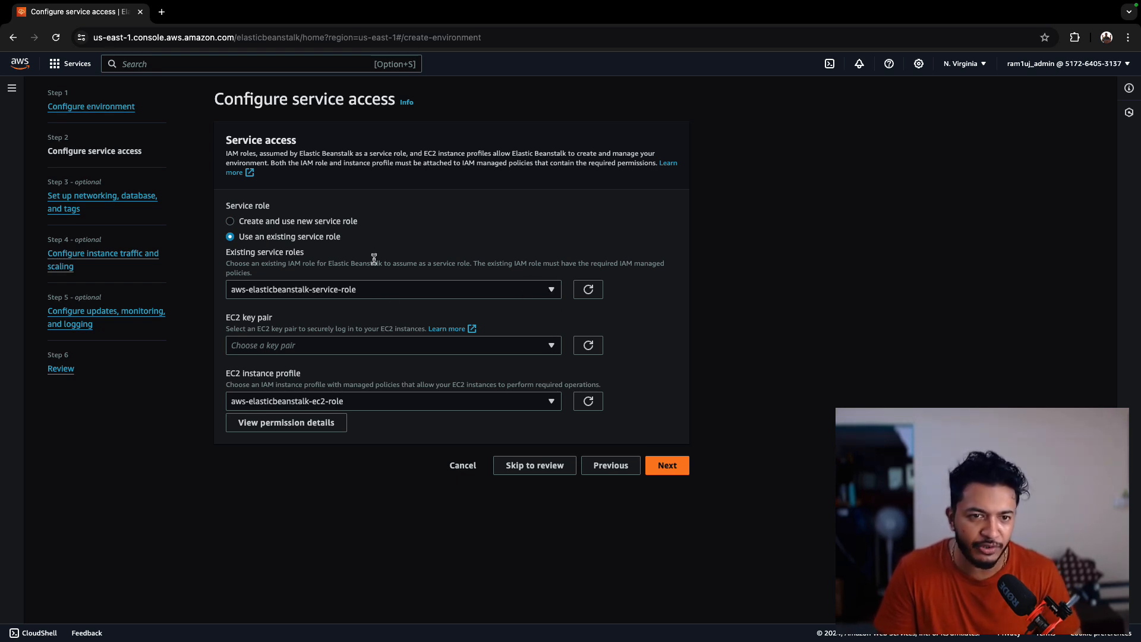
- Inspect the options available for the existing service role and the EC2 instance profile
{"action": "left_click", "coordinate": [553, 295]}
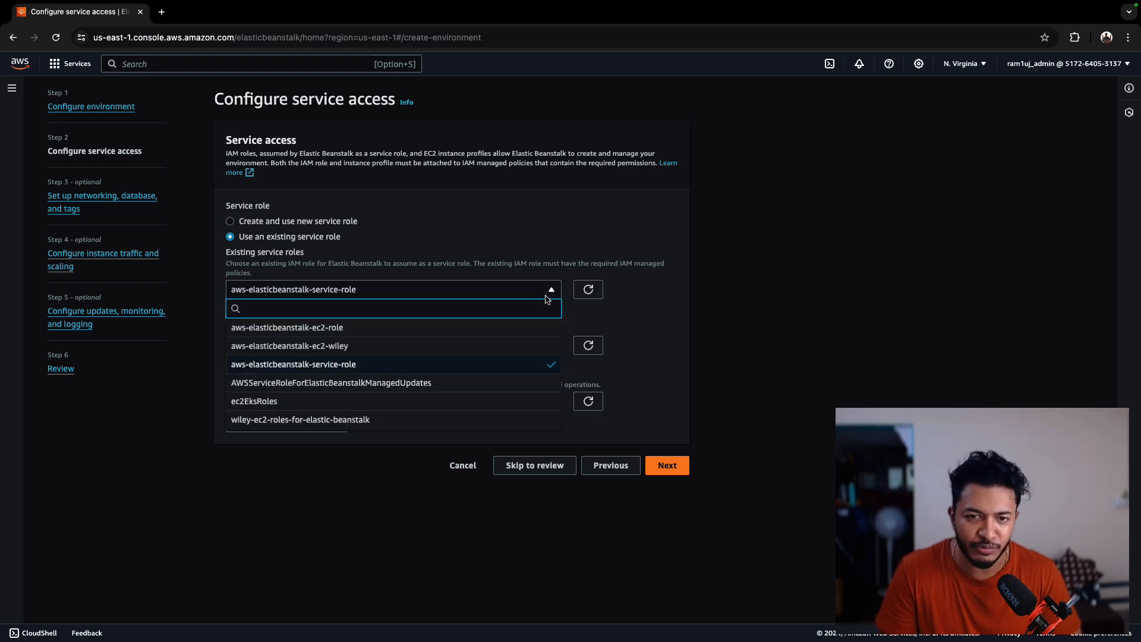
{"action": "left_click", "coordinate": [546, 296]}
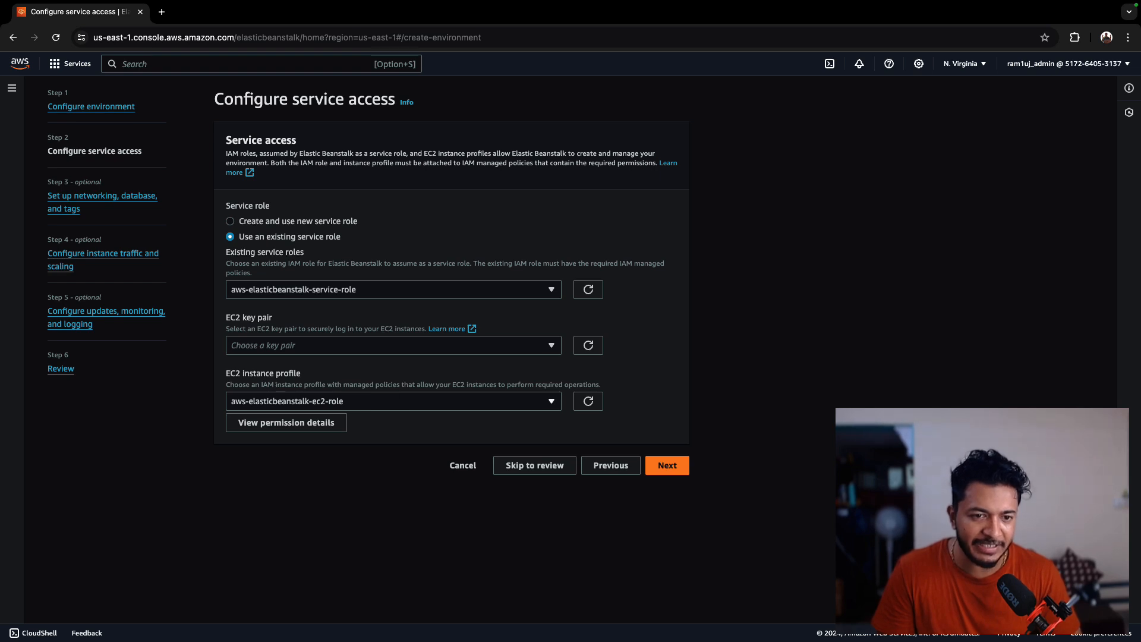
{"action": "left_click", "coordinate": [427, 404]}
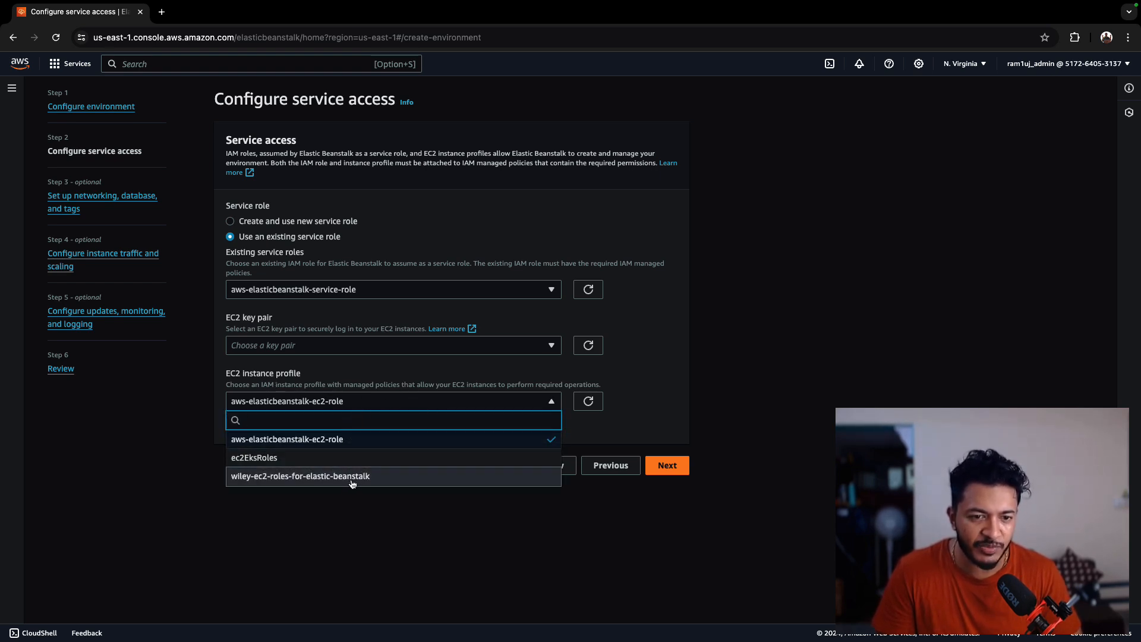
{"action": "left_click", "coordinate": [384, 403]}
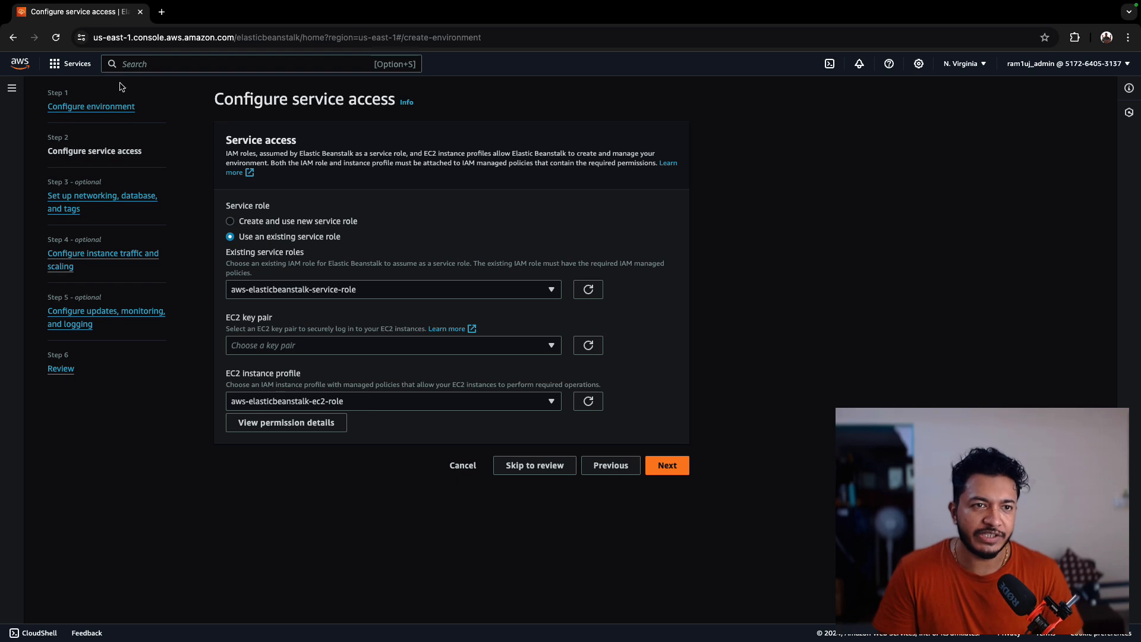
- Open the IAM console in a new tab and start creating a new role
{"action": "left_click", "coordinate": [81, 69]}
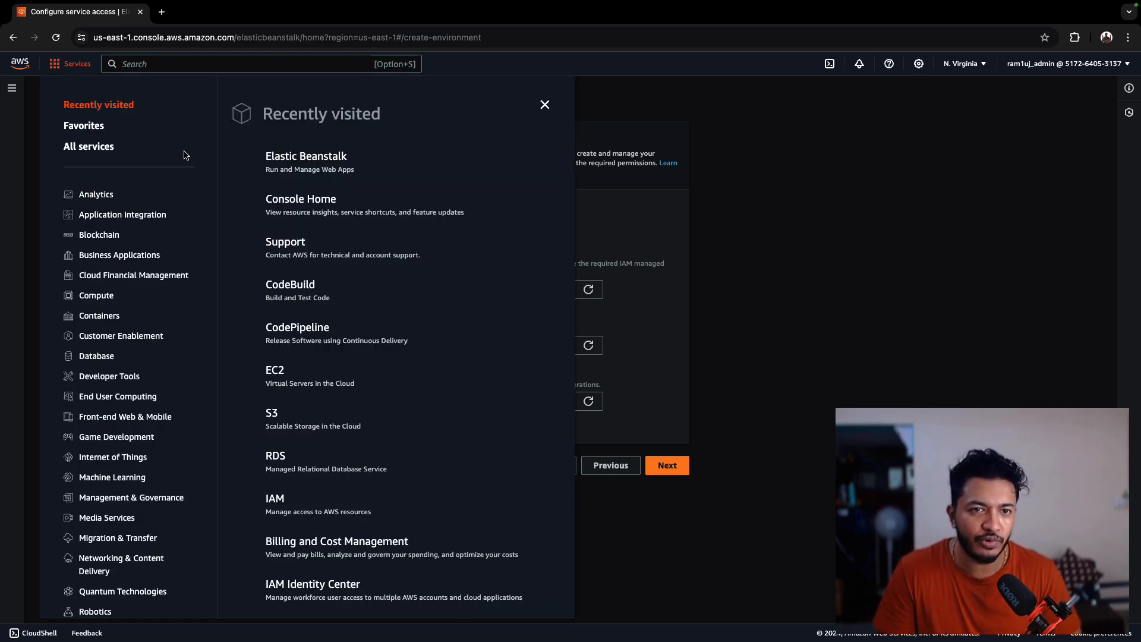
{"action": "left_click", "coordinate": [162, 63]}
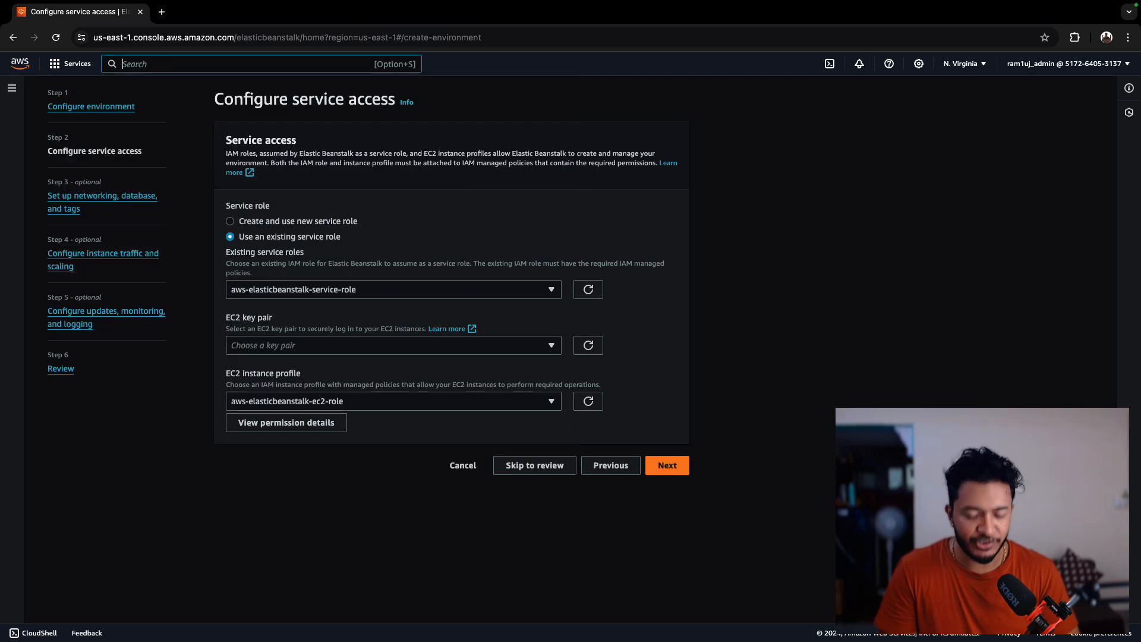
{"action": "type", "text": "iam"}
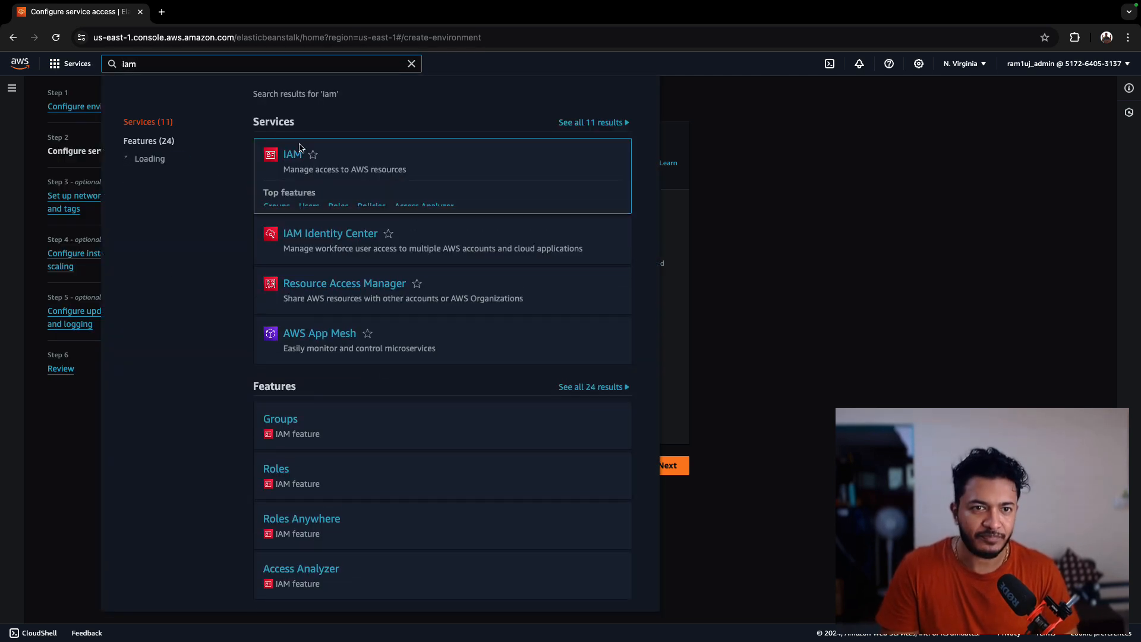
{"action": "left_click", "coordinate": [293, 157], "text": "super"}
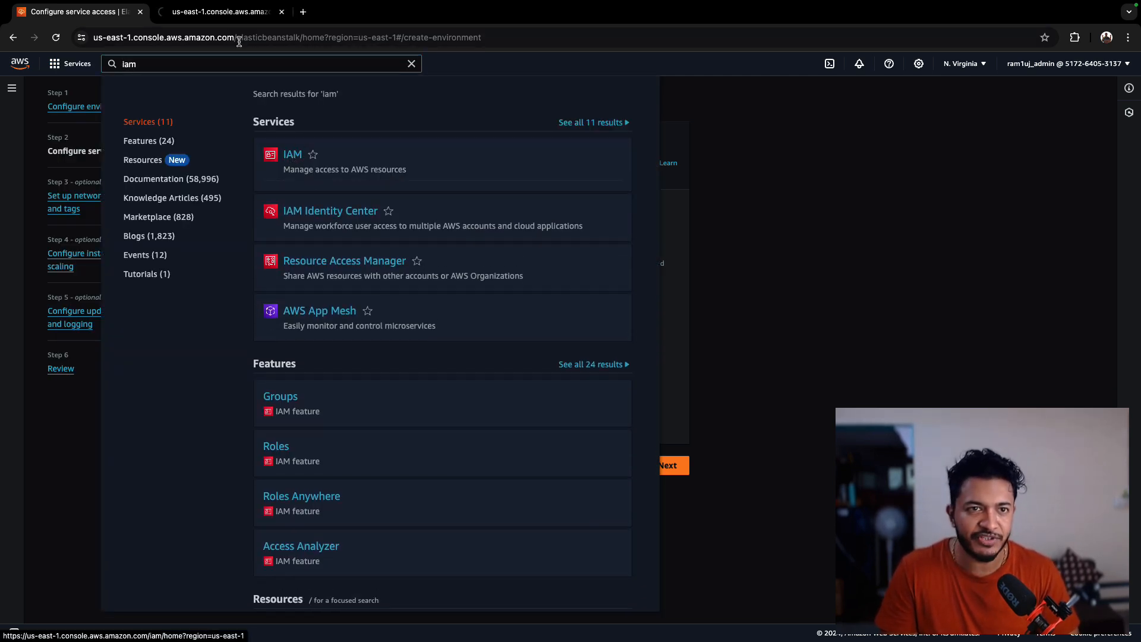
{"action": "left_click", "coordinate": [227, 17]}
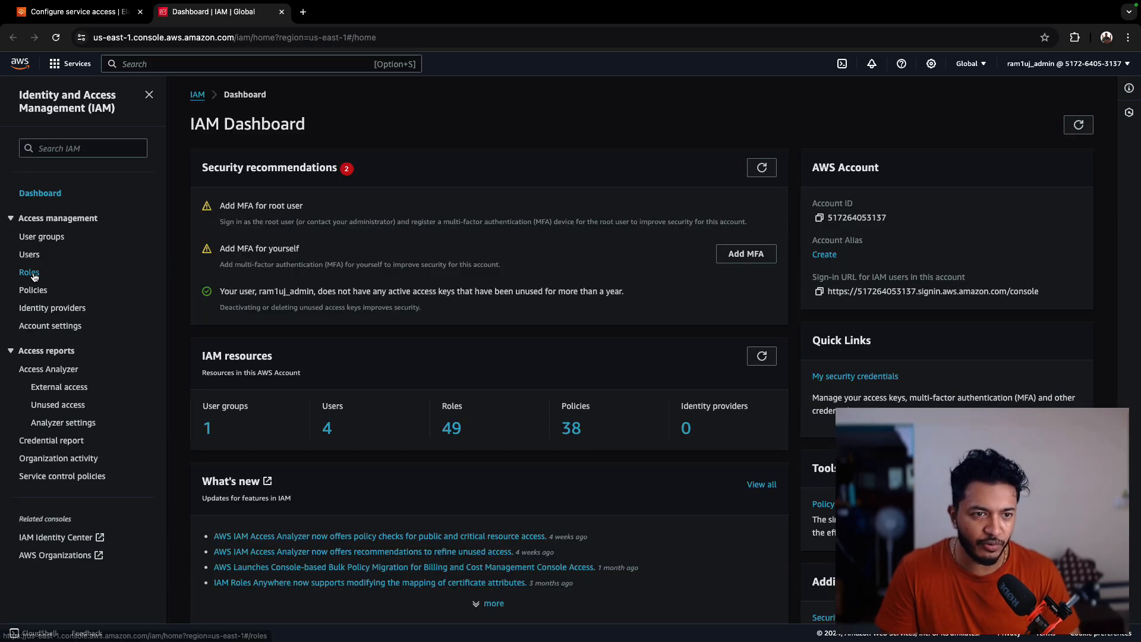
{"action": "left_click", "coordinate": [29, 273]}
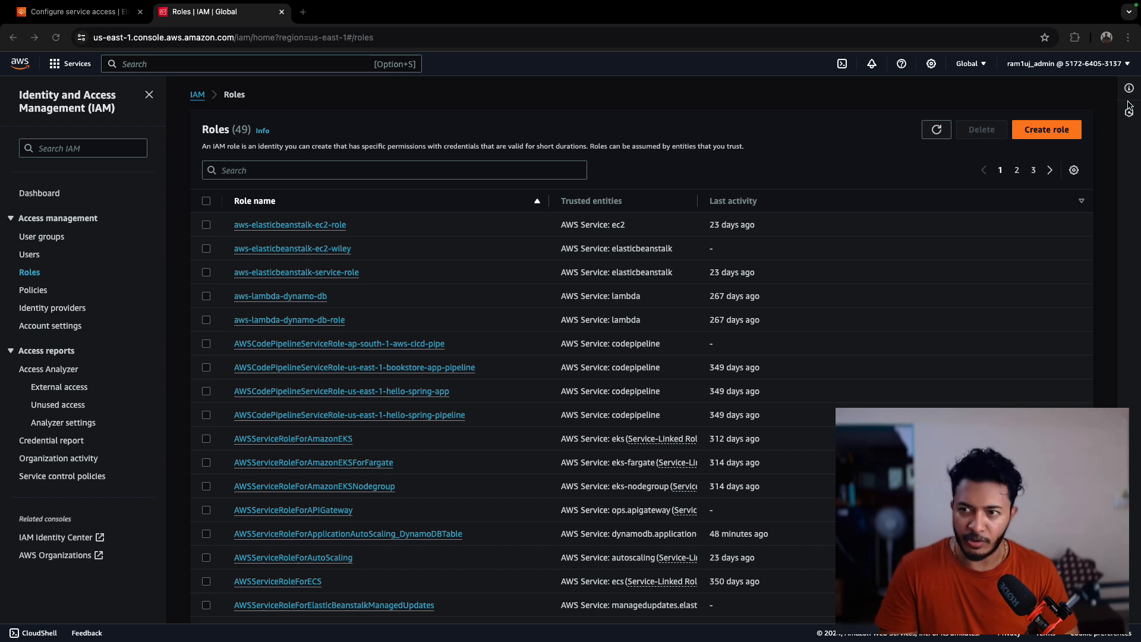
{"action": "left_click", "coordinate": [1044, 133]}
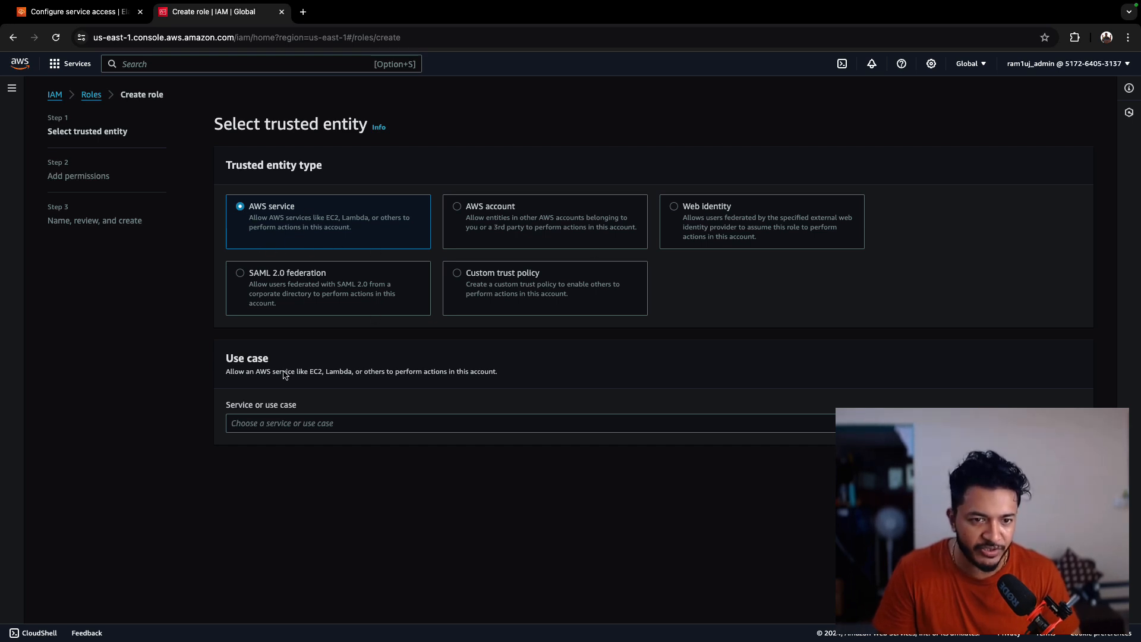
- Set the trusted entity to the AWS service EC2 use case and continue to permissions
{"action": "left_click", "coordinate": [300, 424]}
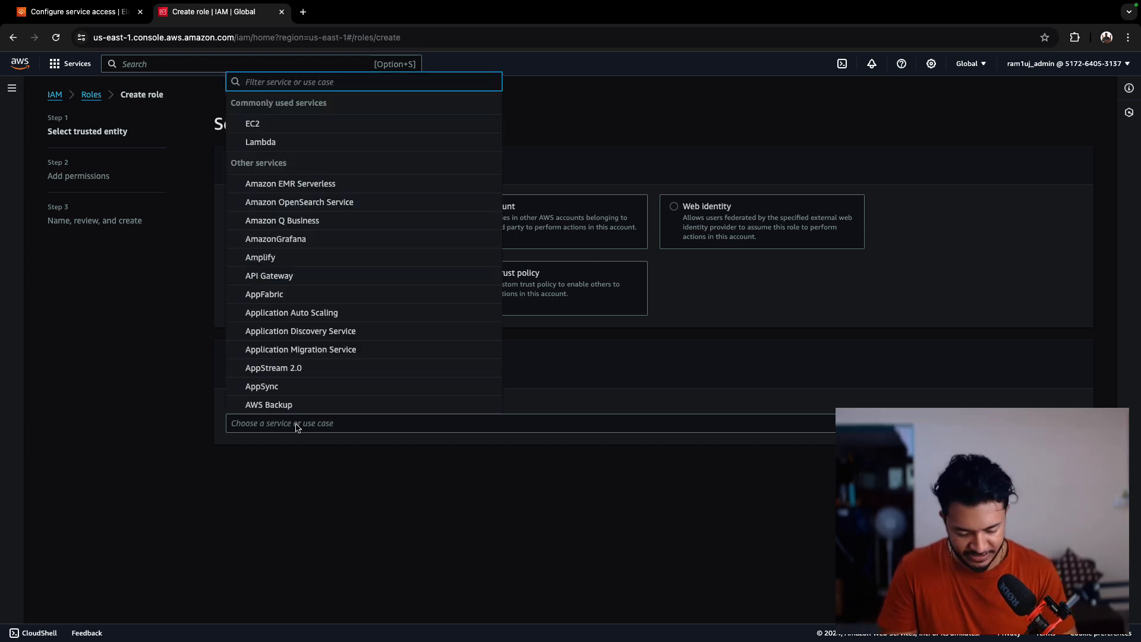
{"action": "type", "text": "ec2"}
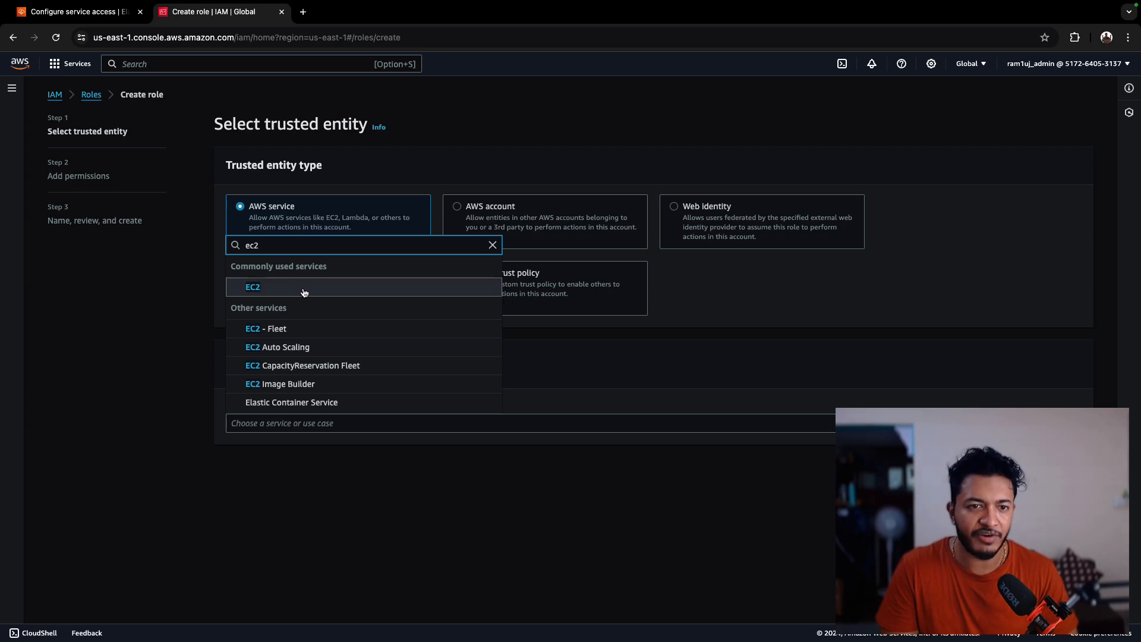
{"action": "left_click", "coordinate": [275, 290]}
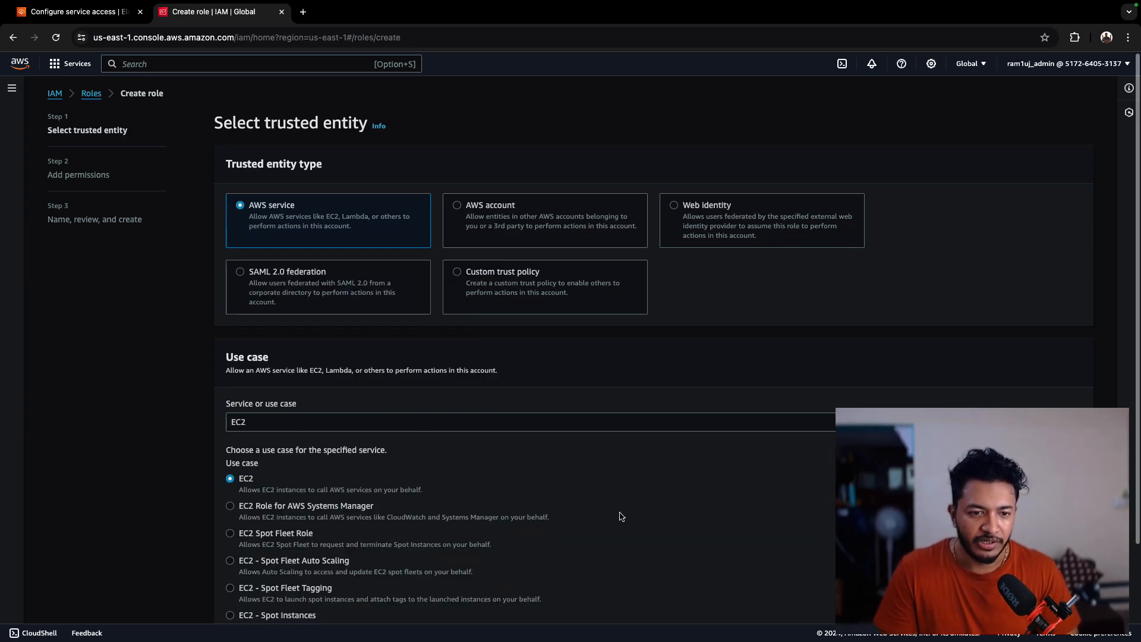
{"action": "scroll", "coordinate": [618, 511], "scroll_direction": "down", "scroll_amount": 3}
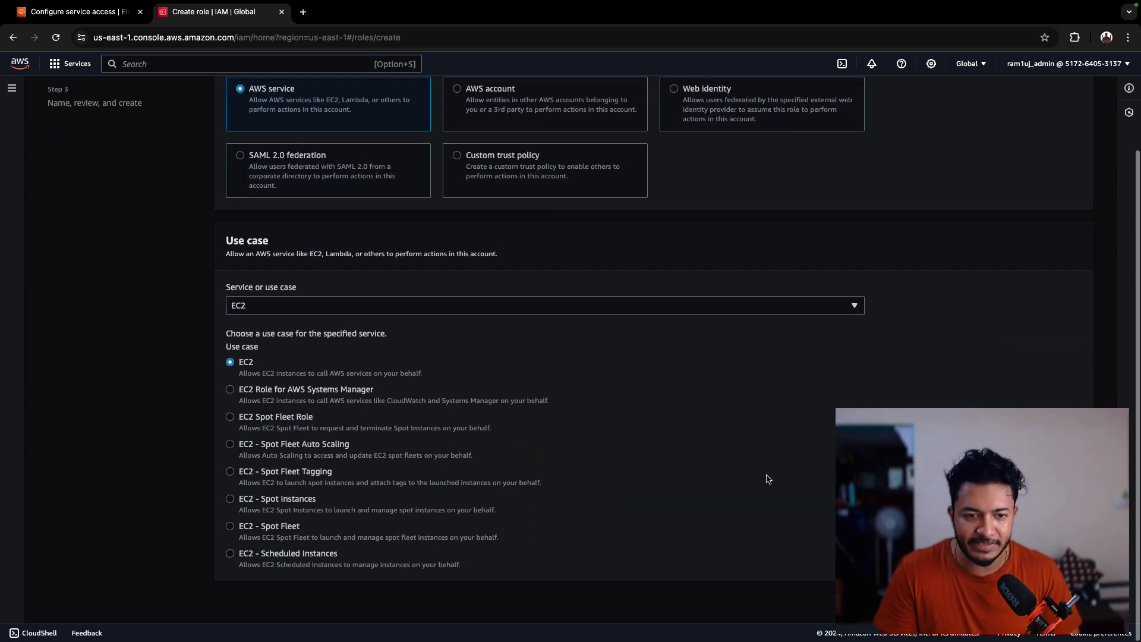
{"action": "left_click", "coordinate": [1069, 600]}
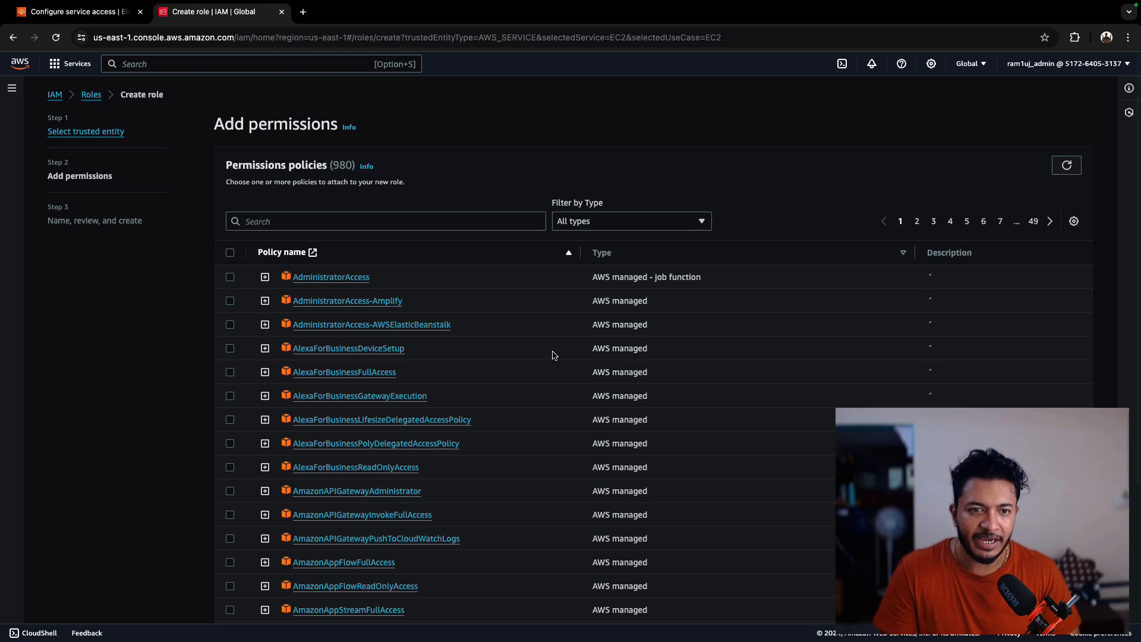
- Search for Elastic Beanstalk policies and attach AWSElasticBeanstalkWebTier and AWSElasticBeanstalkWorkerTier to the role
{"action": "left_click", "coordinate": [302, 222]}
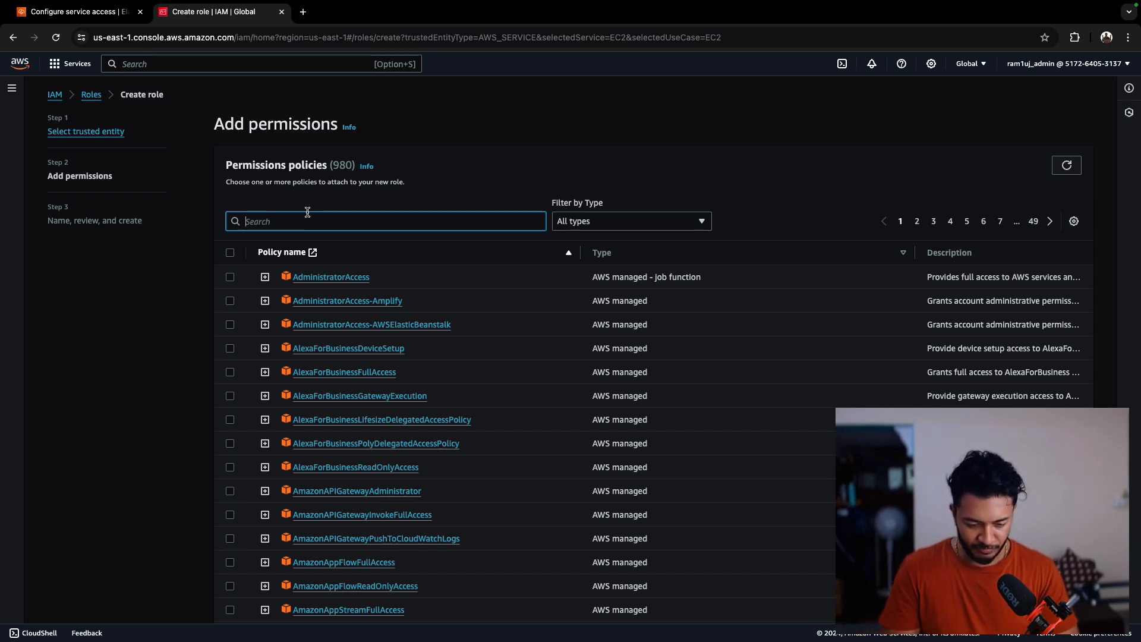
{"action": "type", "text": "aws"}
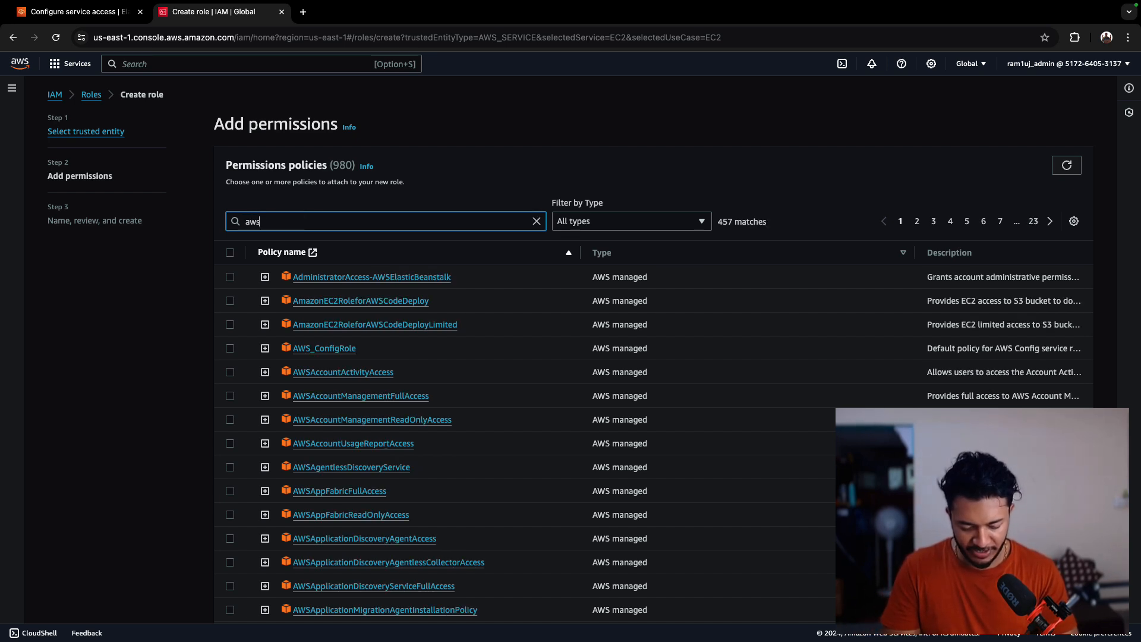
{"action": "type", "text": "elas"}
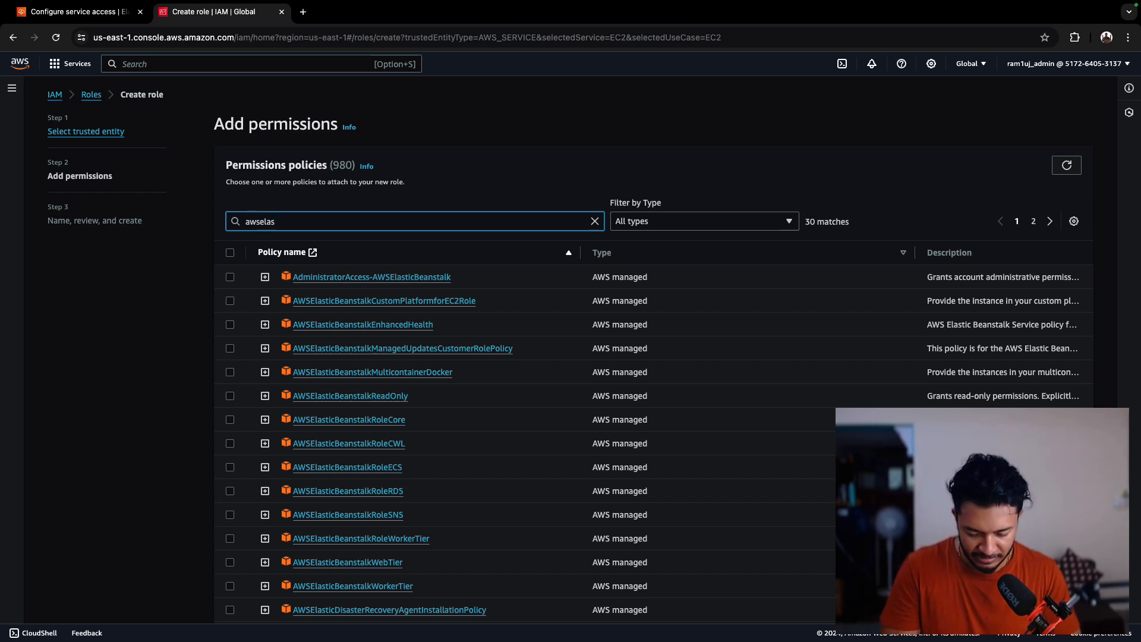
{"action": "type", "text": "tic"}
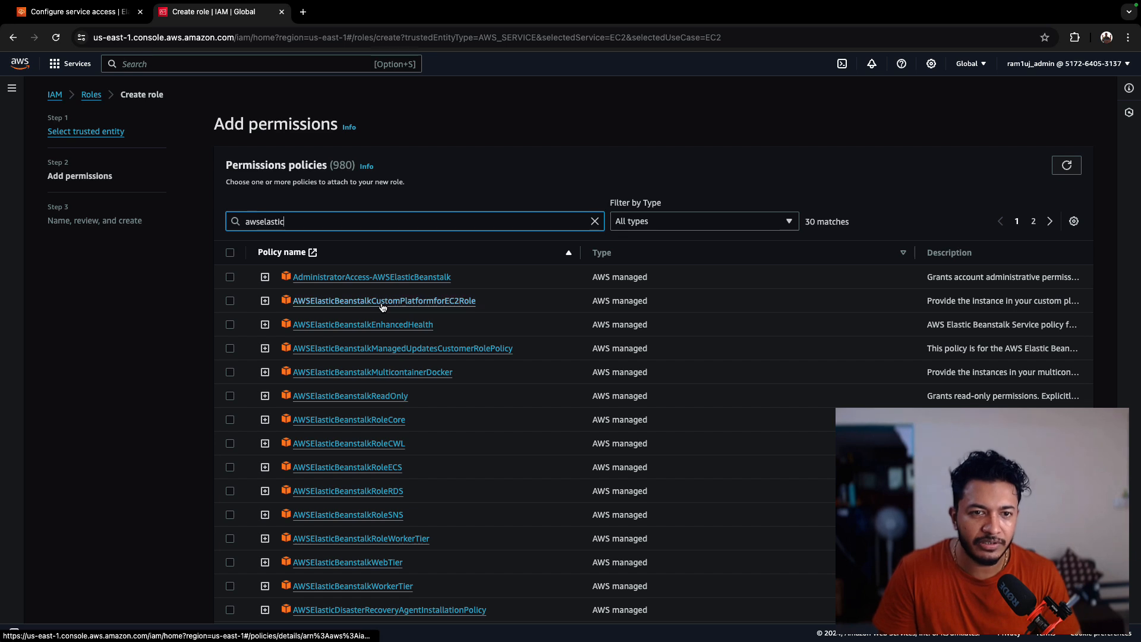
{"action": "type", "text": "bea"}
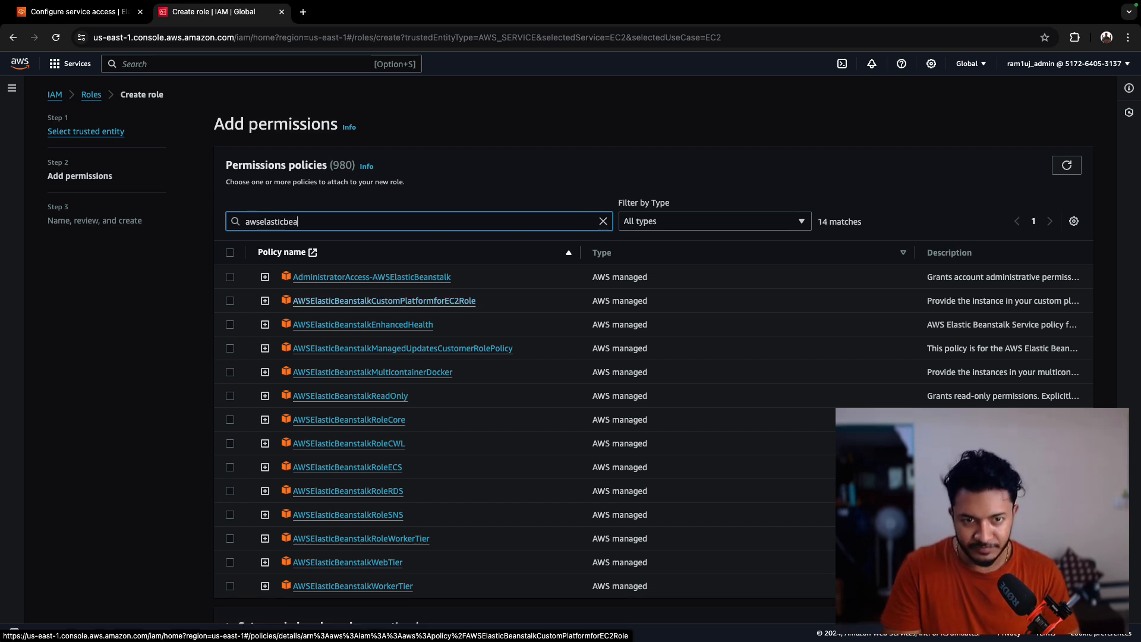
{"action": "type", "text": "nstalkw"}
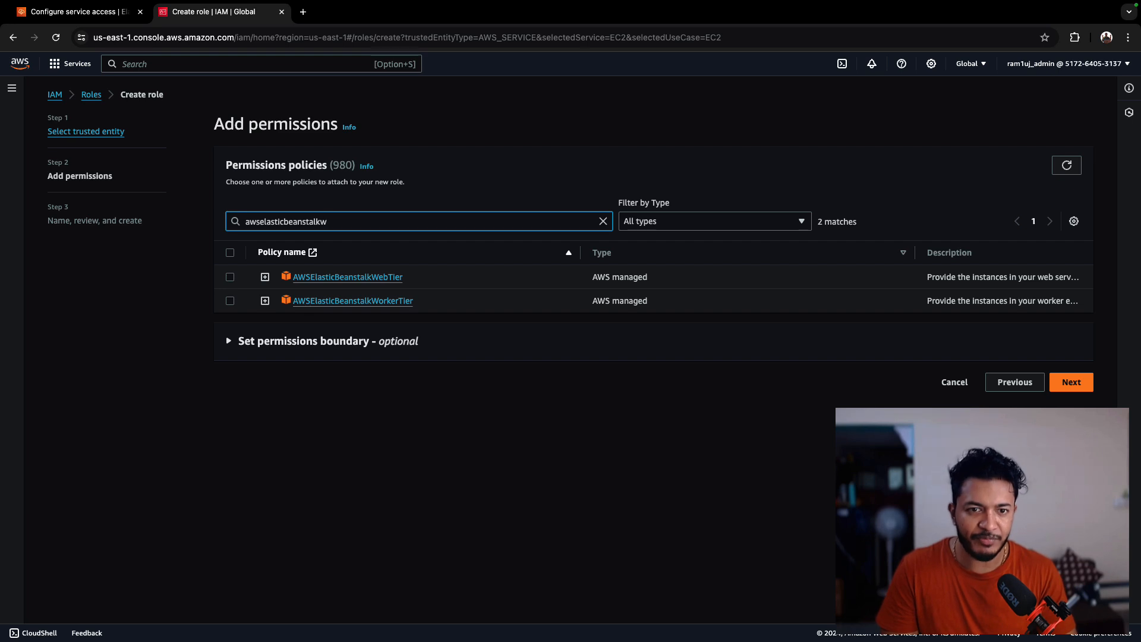
{"action": "left_click", "coordinate": [230, 278]}
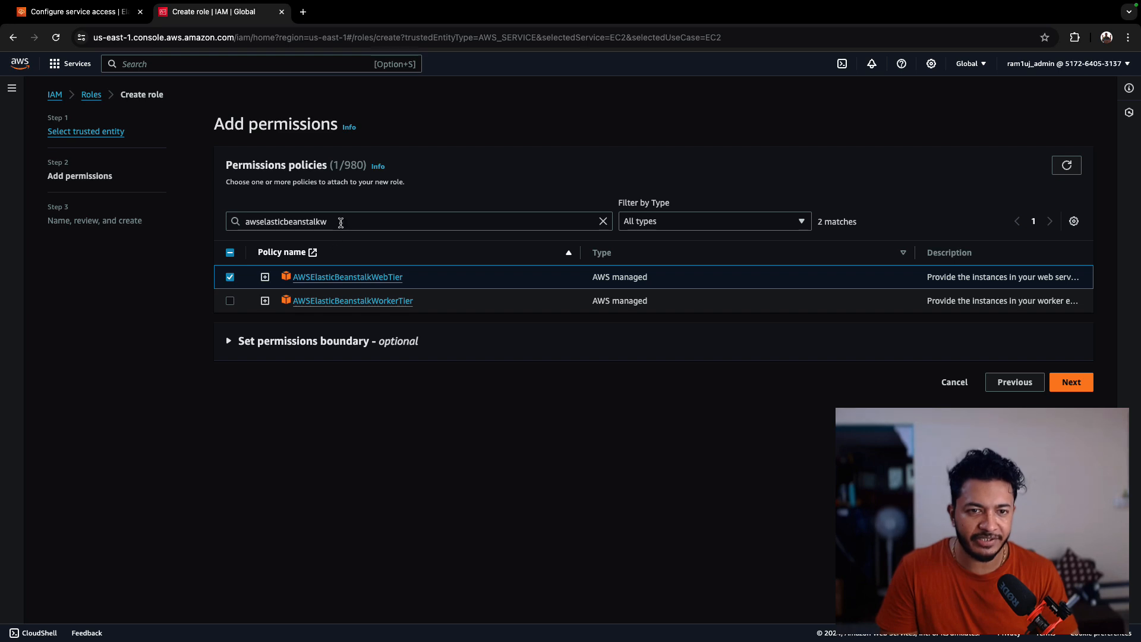
{"action": "left_click", "coordinate": [230, 300]}
- Also attach the AWSElasticBeanstalkMulticontainerDocker policy and continue to the naming and review step
{"action": "left_click_drag", "start_coordinate": [327, 222], "coordinate": [242, 220]}
{"action": "key", "text": "BackSpace"}
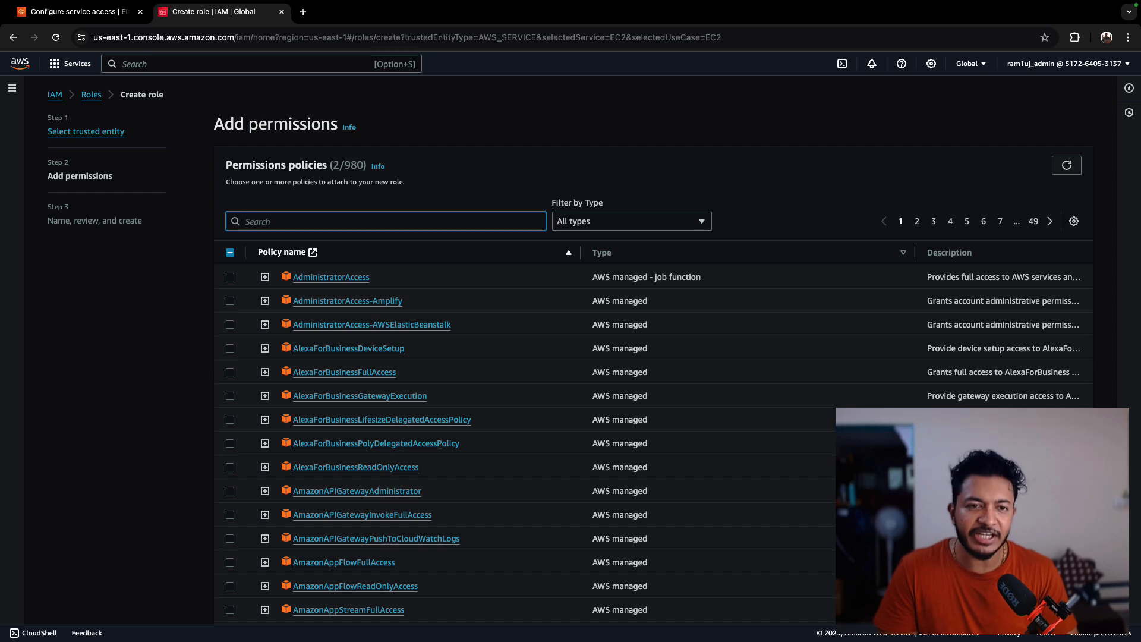
{"action": "type", "text": "mu"}
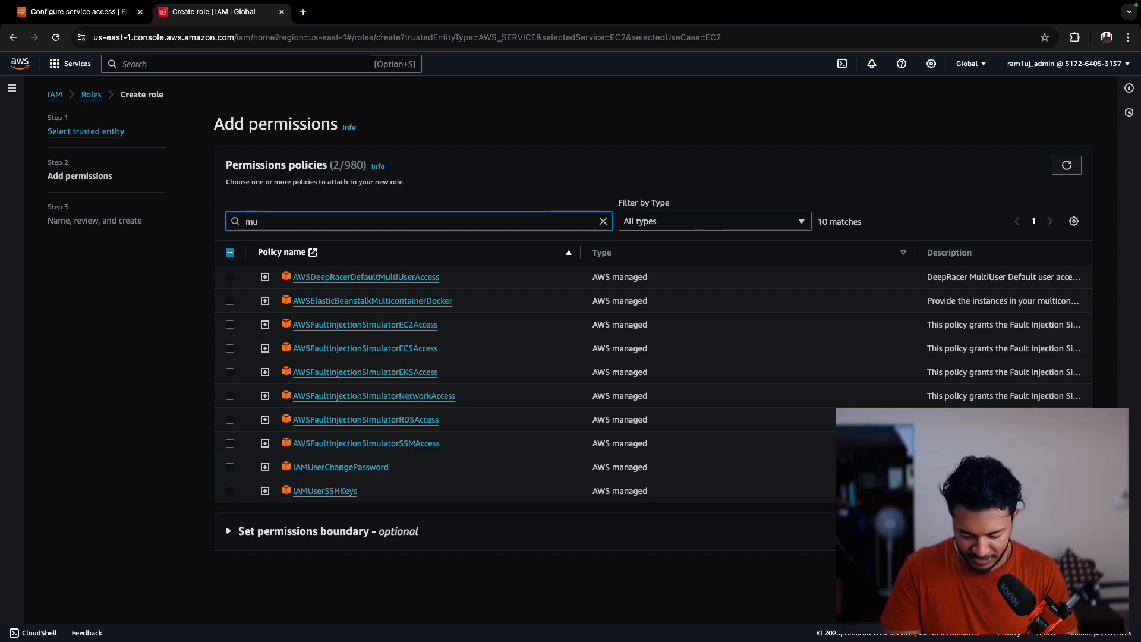
{"action": "type", "text": "lti"}
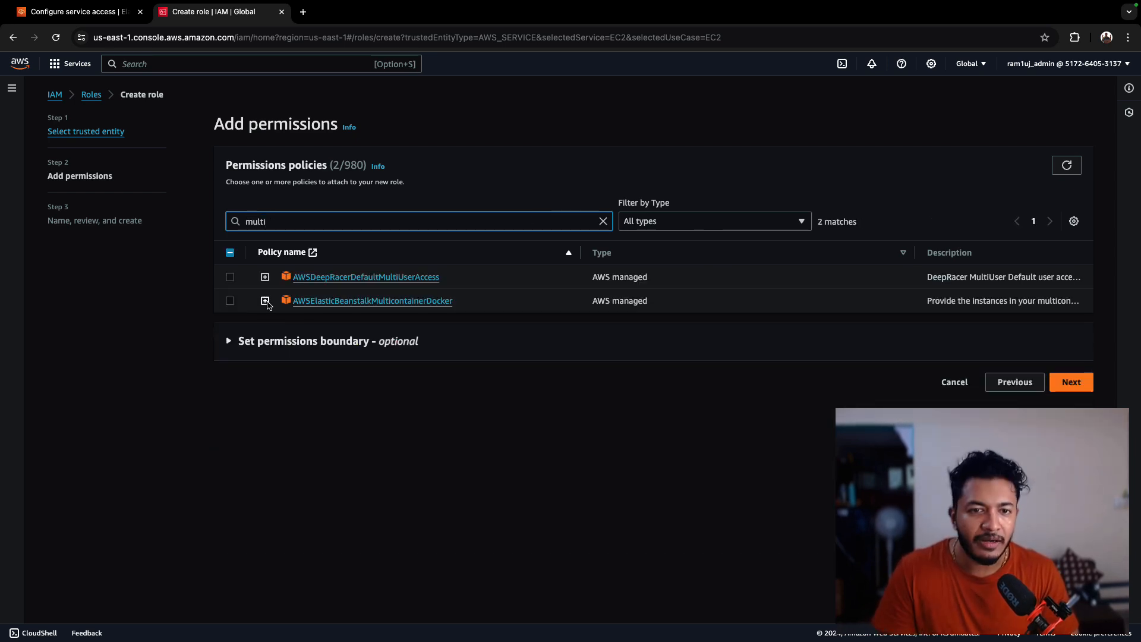
{"action": "left_click", "coordinate": [230, 301]}
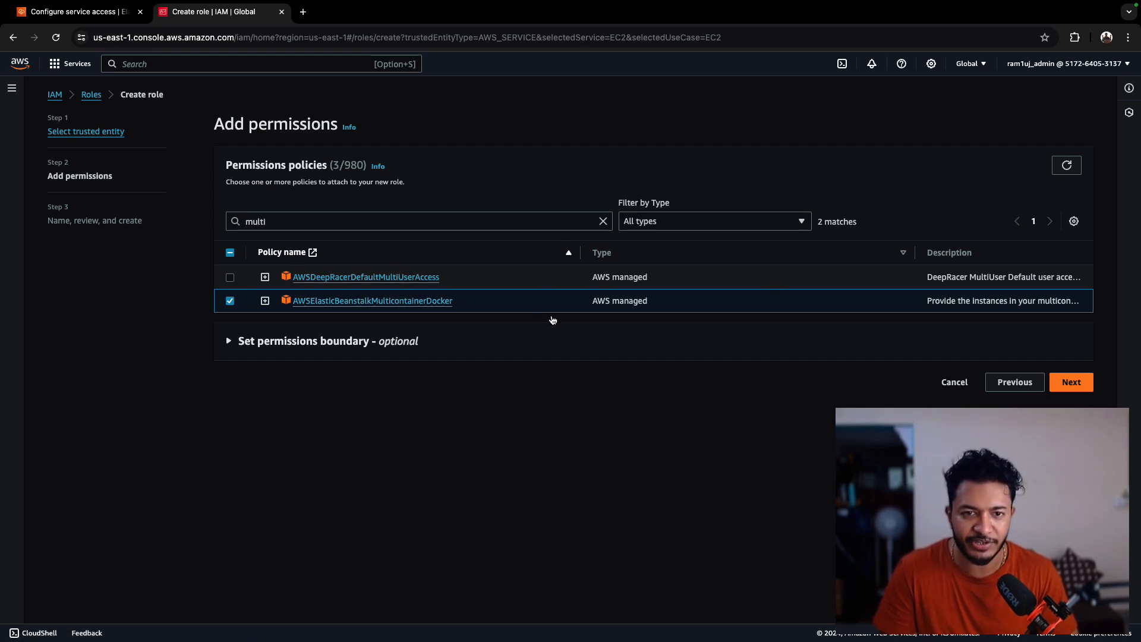
{"action": "left_click", "coordinate": [1076, 384]}
- Name the role emp-app-ec2-profile, review its trust policy and permissions, and create it
{"action": "left_click", "coordinate": [284, 230]}
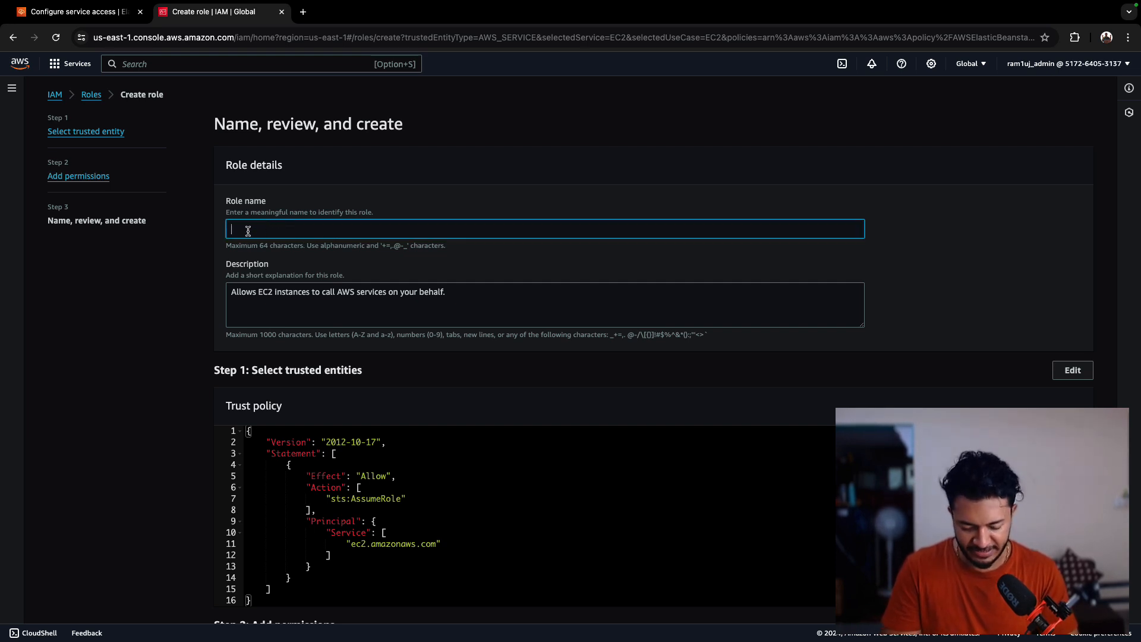
{"action": "type", "text": "emp-app-"}
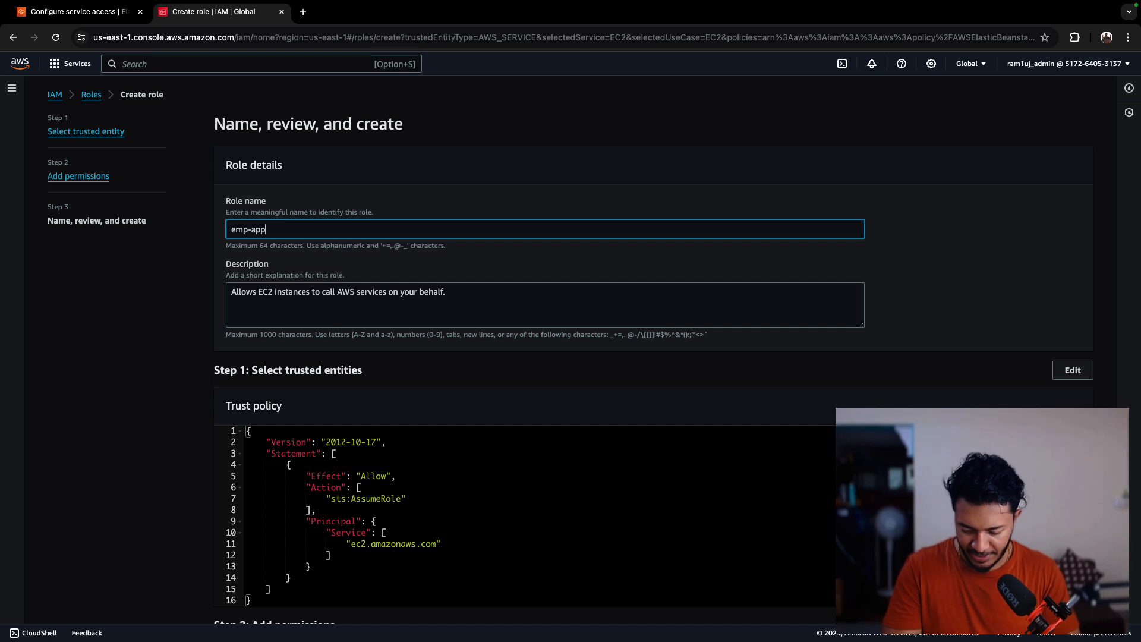
{"action": "type", "text": "ec"}
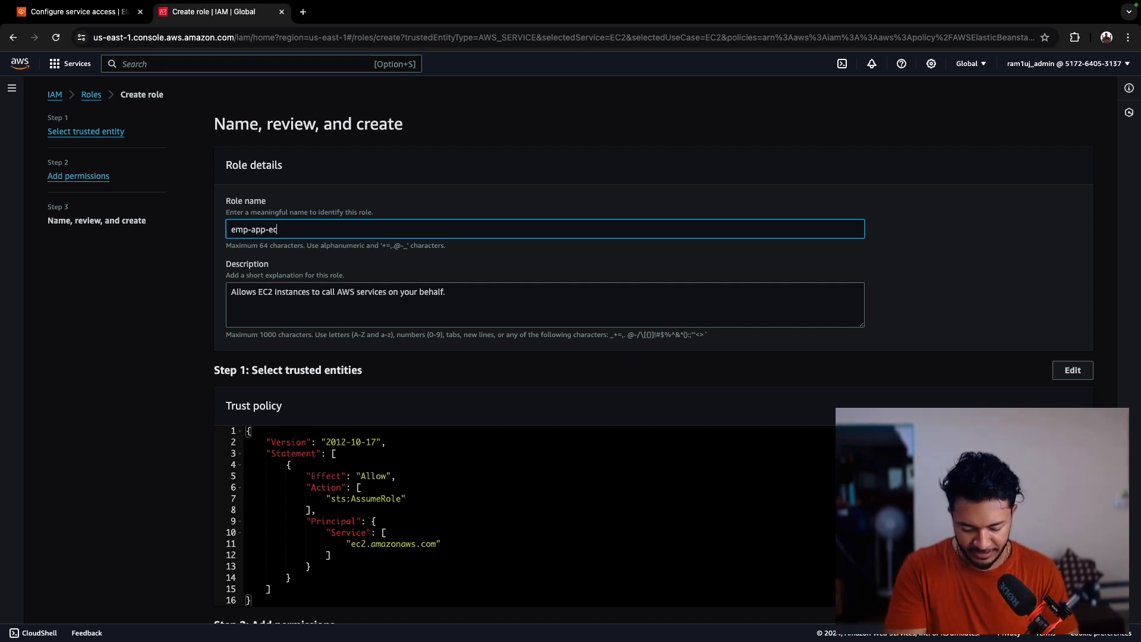
{"action": "type", "text": "2-profile"}
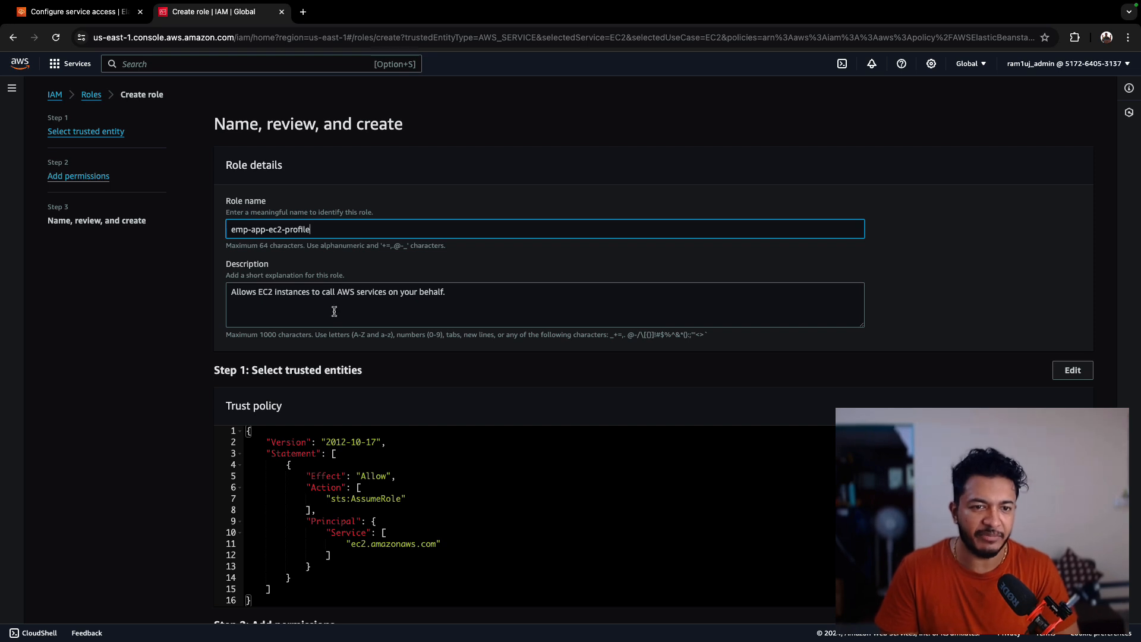
{"action": "scroll", "coordinate": [565, 401], "scroll_direction": "down", "scroll_amount": 3}
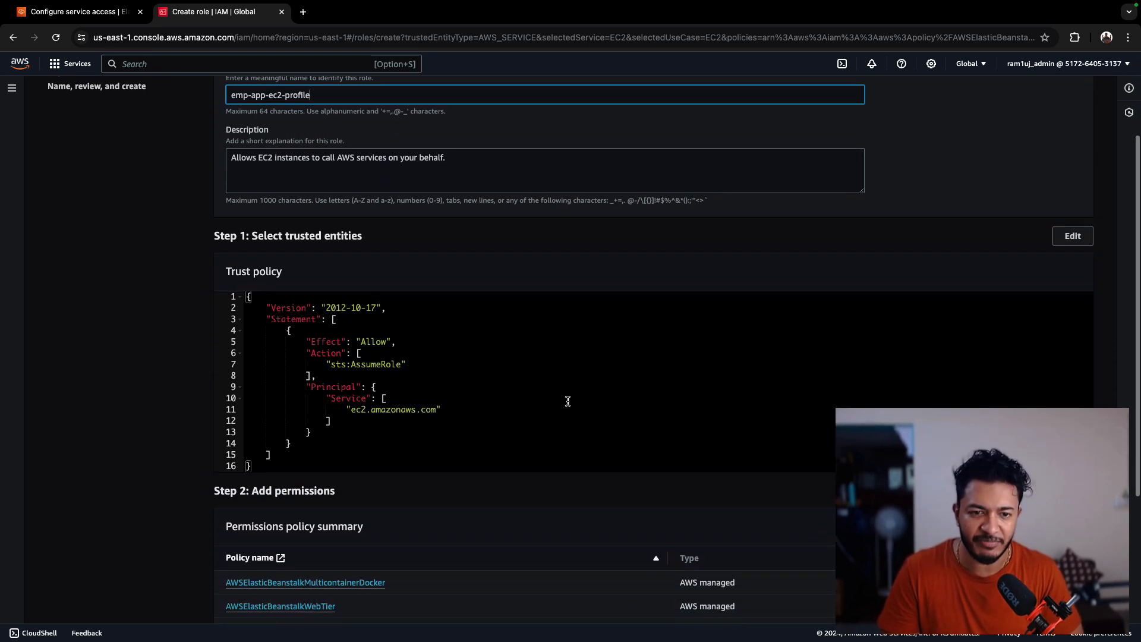
{"action": "scroll", "coordinate": [678, 415], "scroll_direction": "up", "scroll_amount": 1}
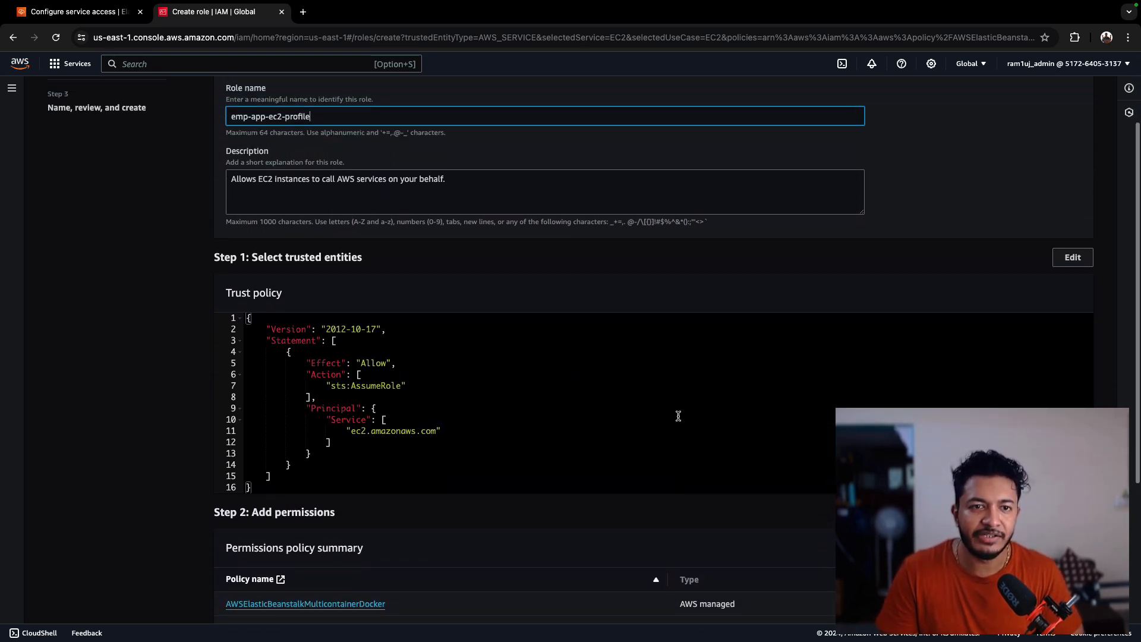
{"action": "scroll", "coordinate": [743, 422], "scroll_direction": "down", "scroll_amount": 4}
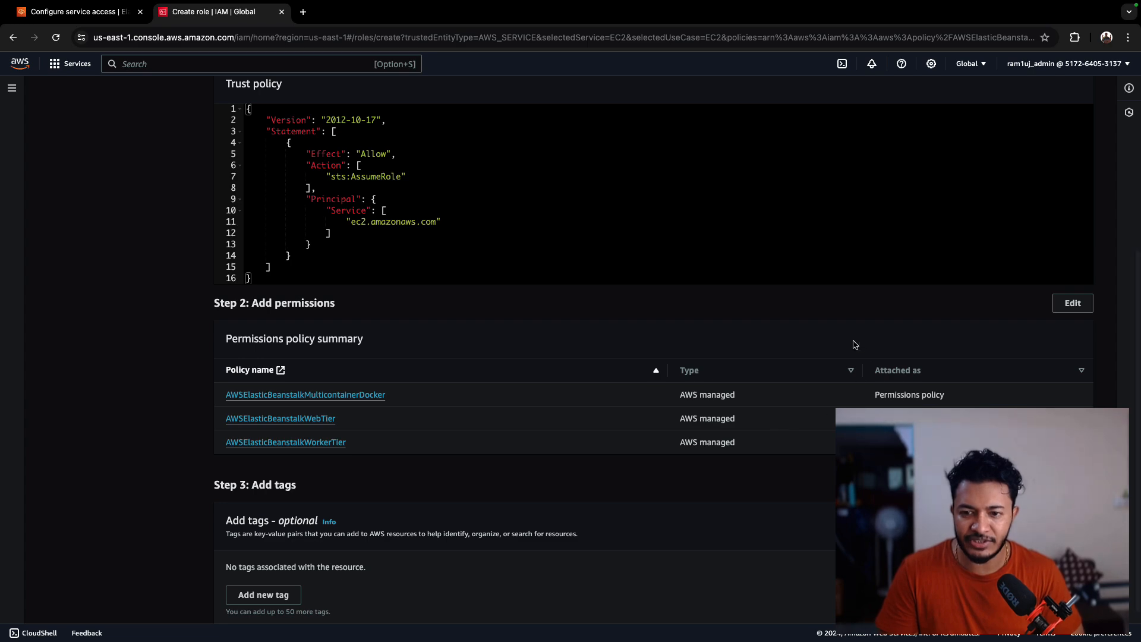
{"action": "scroll", "coordinate": [853, 344], "scroll_direction": "down", "scroll_amount": 1}
{"action": "scroll", "coordinate": [853, 333], "scroll_direction": "up", "scroll_amount": 7}
{"action": "scroll", "coordinate": [853, 344], "scroll_direction": "down", "scroll_amount": 6}
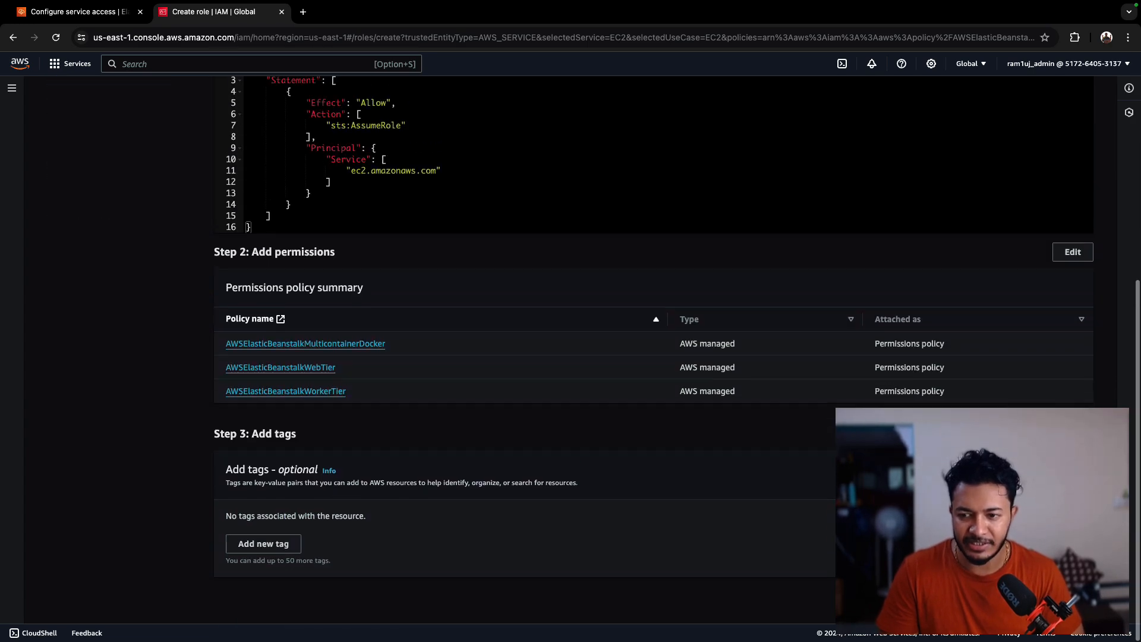
{"action": "left_click", "coordinate": [1063, 602]}
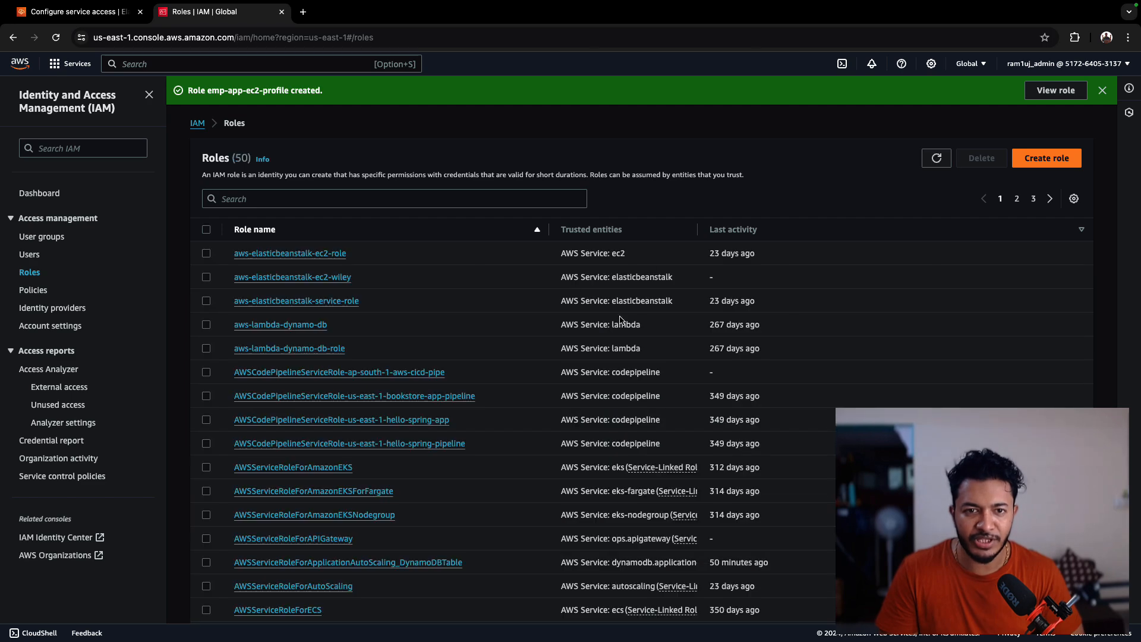
- Return to the Elastic Beanstalk setup, set the EC2 instance profile to emp-app-ec2-profile, and continue
{"action": "left_click", "coordinate": [78, 11]}
{"action": "left_click", "coordinate": [880, 116]}
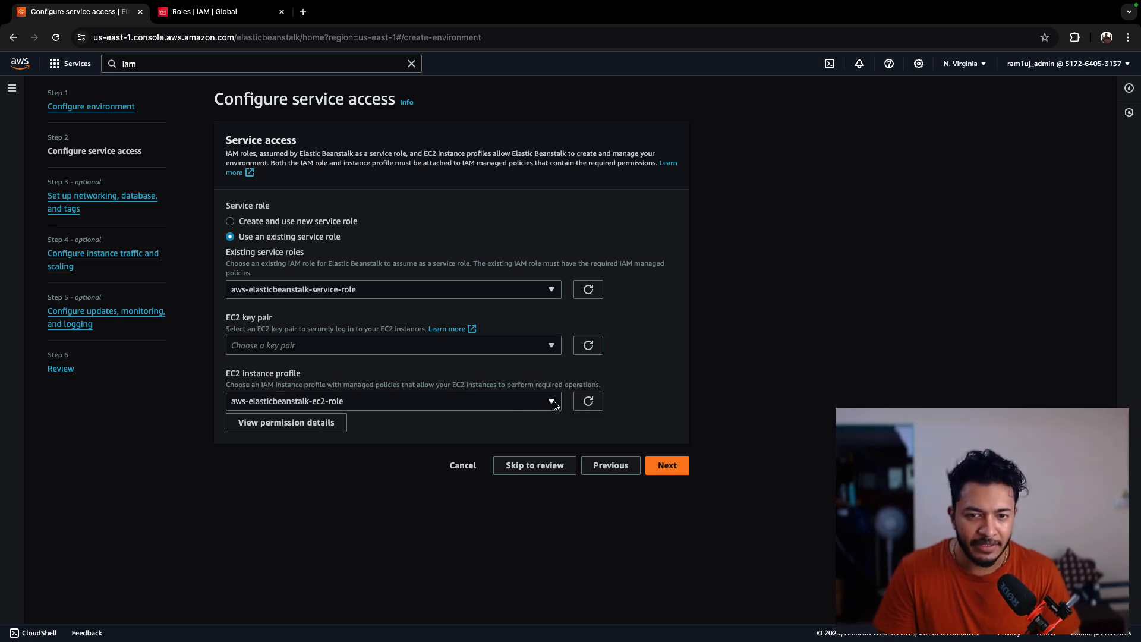
{"action": "left_click", "coordinate": [554, 405]}
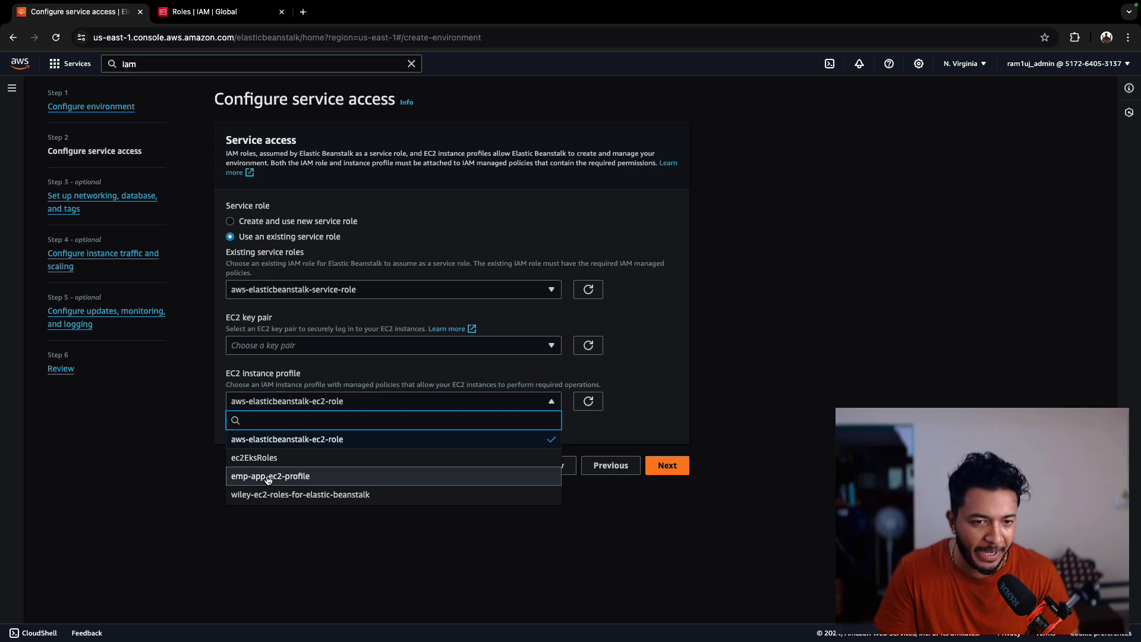
{"action": "left_click", "coordinate": [299, 480]}
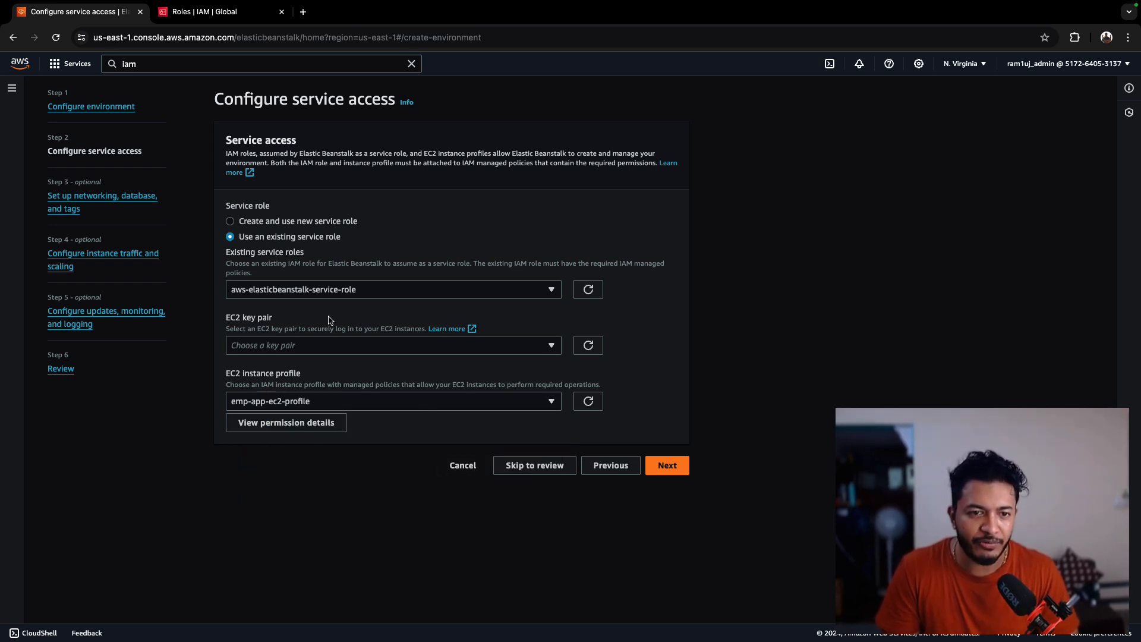
{"action": "left_click", "coordinate": [414, 351]}
{"action": "left_click", "coordinate": [414, 352]}
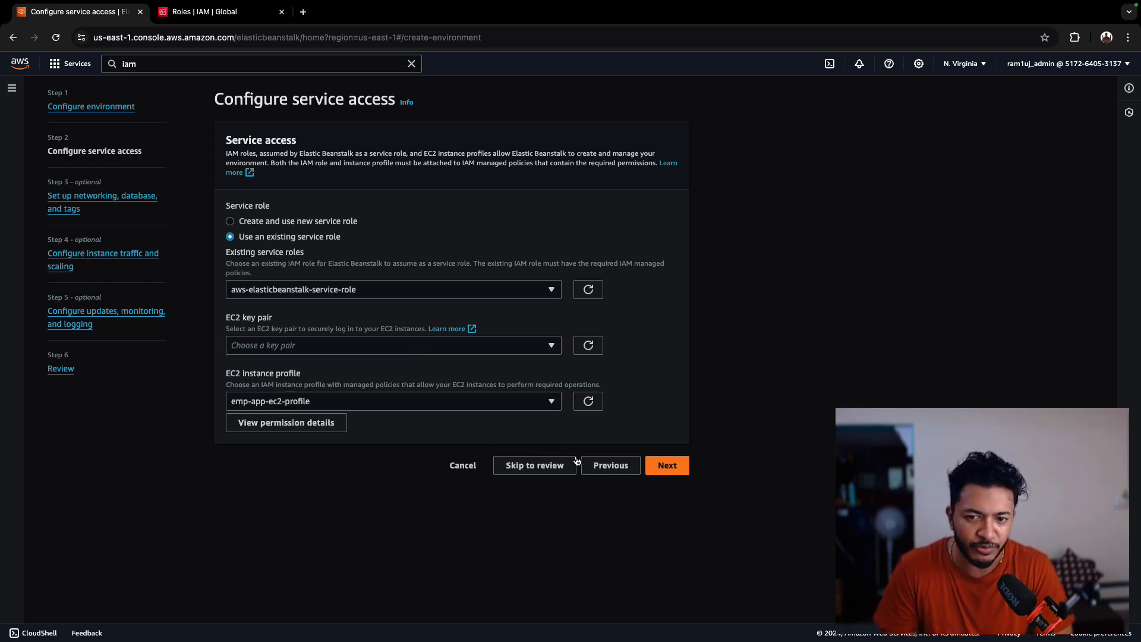
{"action": "left_click", "coordinate": [667, 470]}
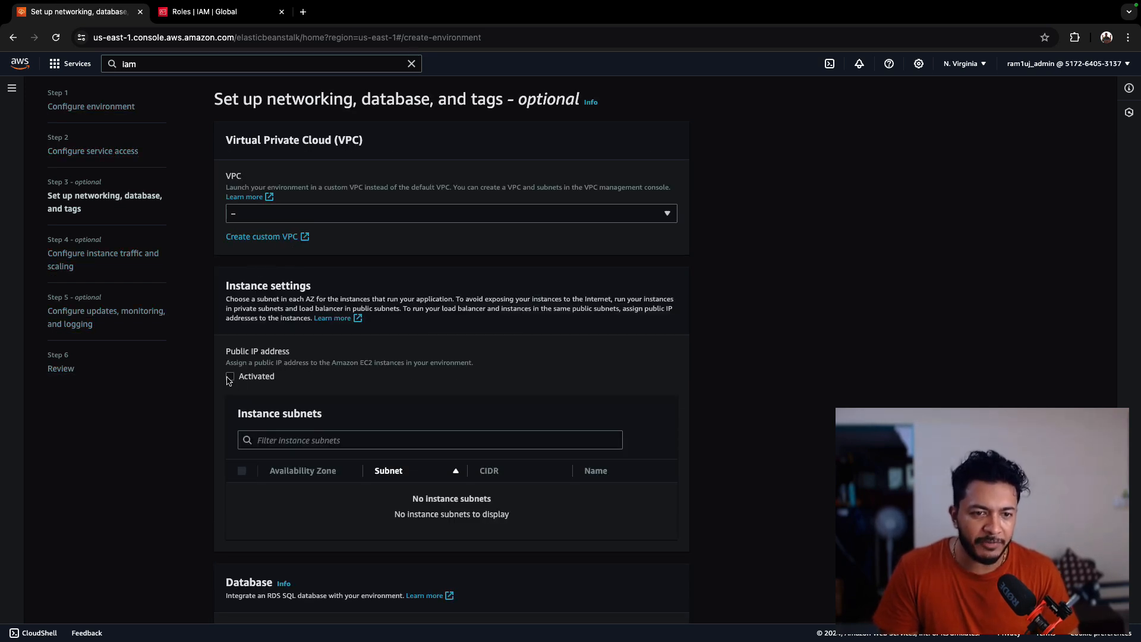
- Set networking to the vpc-01383f425aab3865a VPC with public IP activated and the us-east-1a instance subnet
{"action": "left_click", "coordinate": [322, 218]}
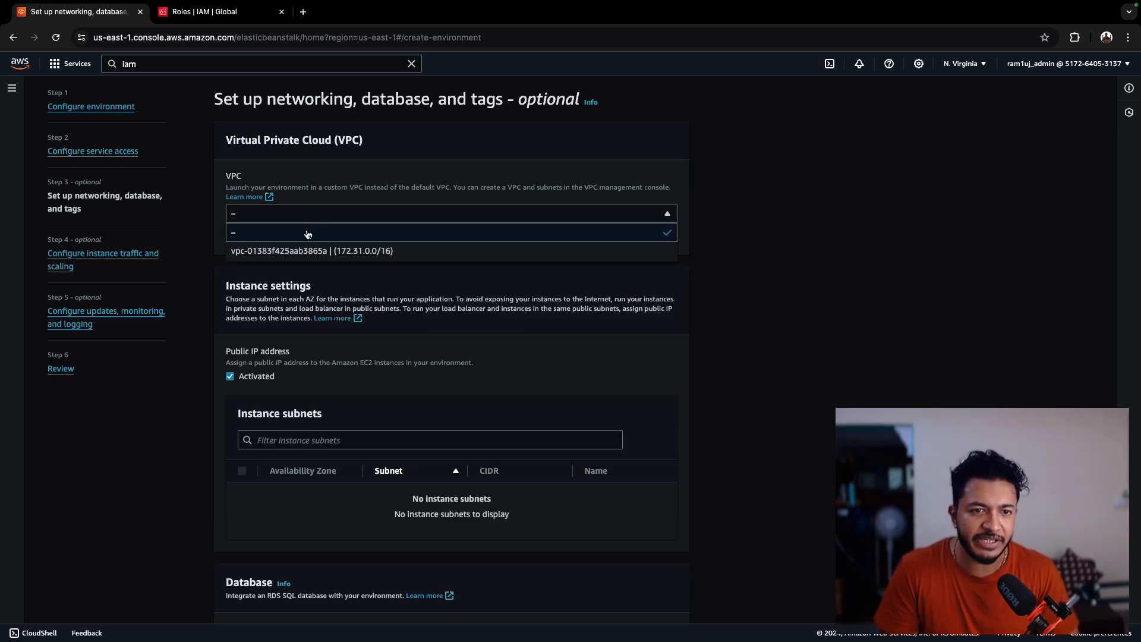
{"action": "left_click", "coordinate": [298, 252]}
{"action": "scroll", "coordinate": [256, 438], "scroll_direction": "down", "scroll_amount": 2}
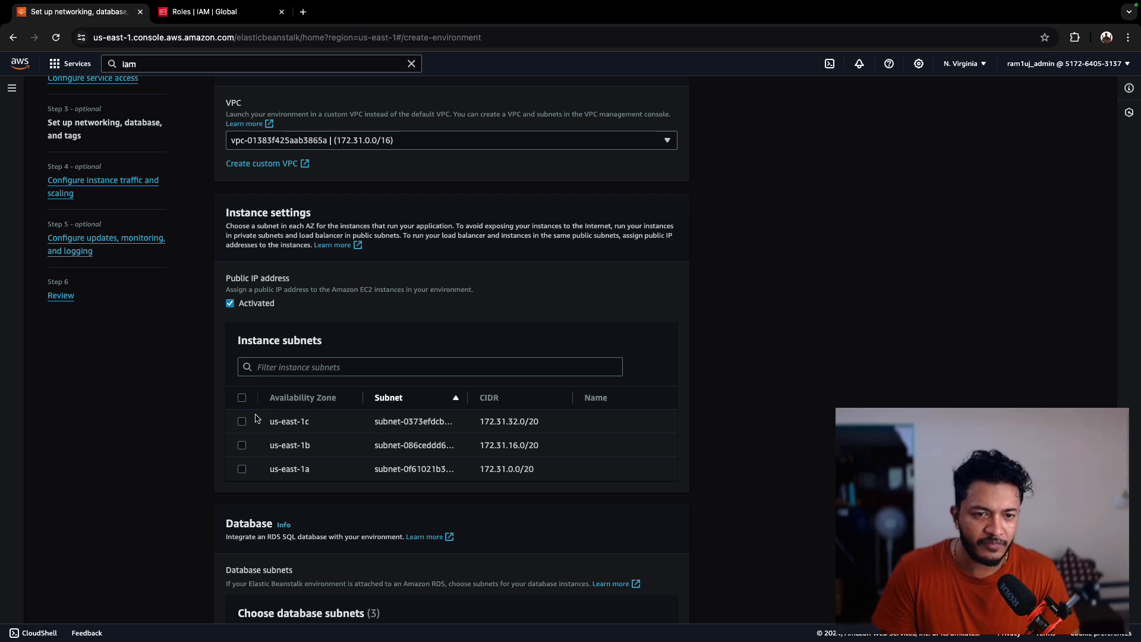
{"action": "left_click", "coordinate": [236, 473]}
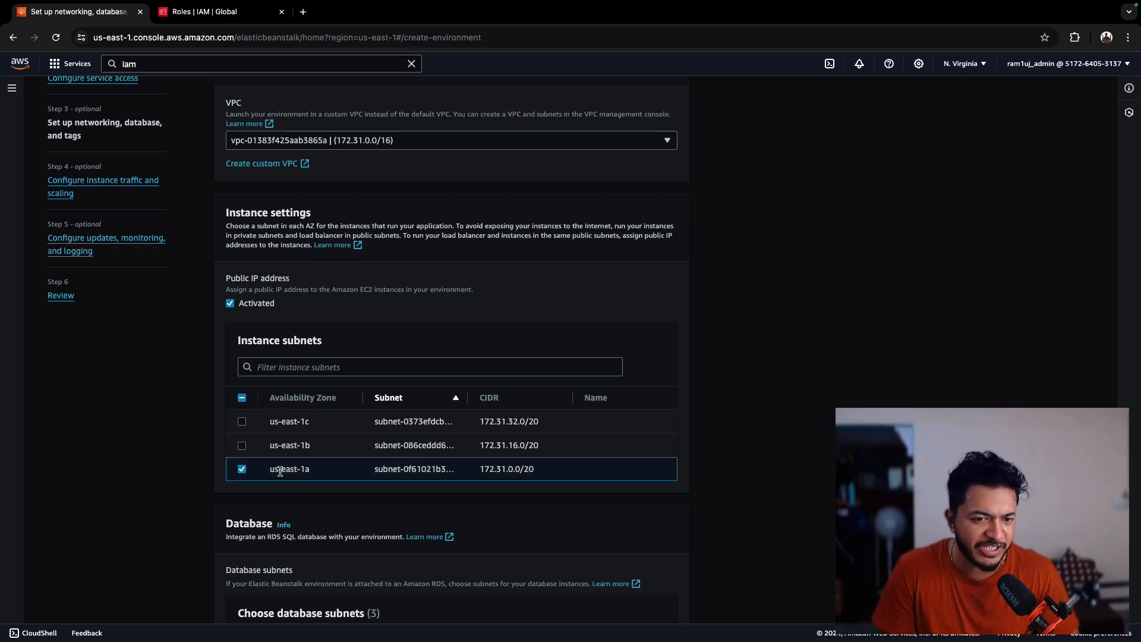
- Leave the database and tags settings empty and continue to instance traffic and scaling
{"action": "scroll", "coordinate": [325, 514], "scroll_direction": "down", "scroll_amount": 5}
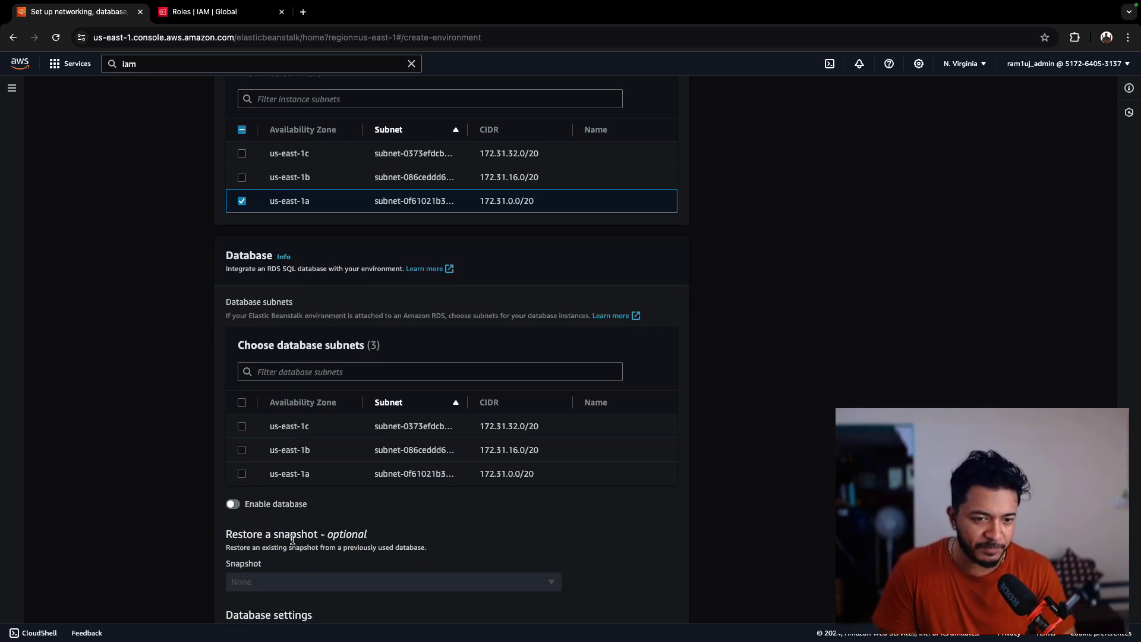
{"action": "scroll", "coordinate": [308, 471], "scroll_direction": "down", "scroll_amount": 2}
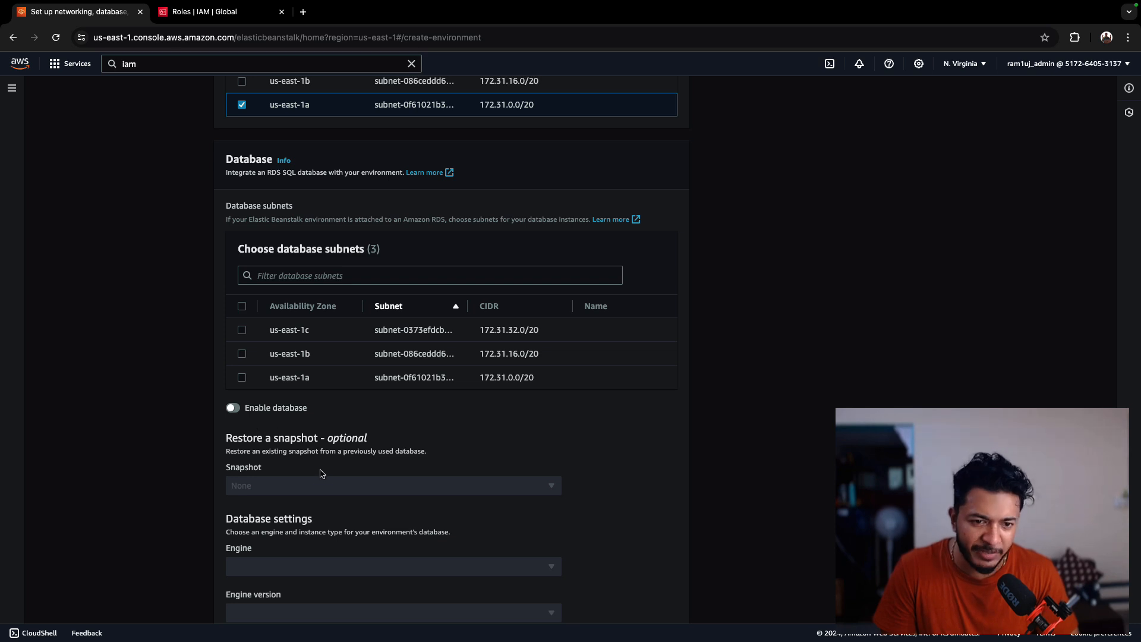
{"action": "scroll", "coordinate": [318, 472], "scroll_direction": "down", "scroll_amount": 4}
{"action": "scroll", "coordinate": [358, 503], "scroll_direction": "down", "scroll_amount": 7}
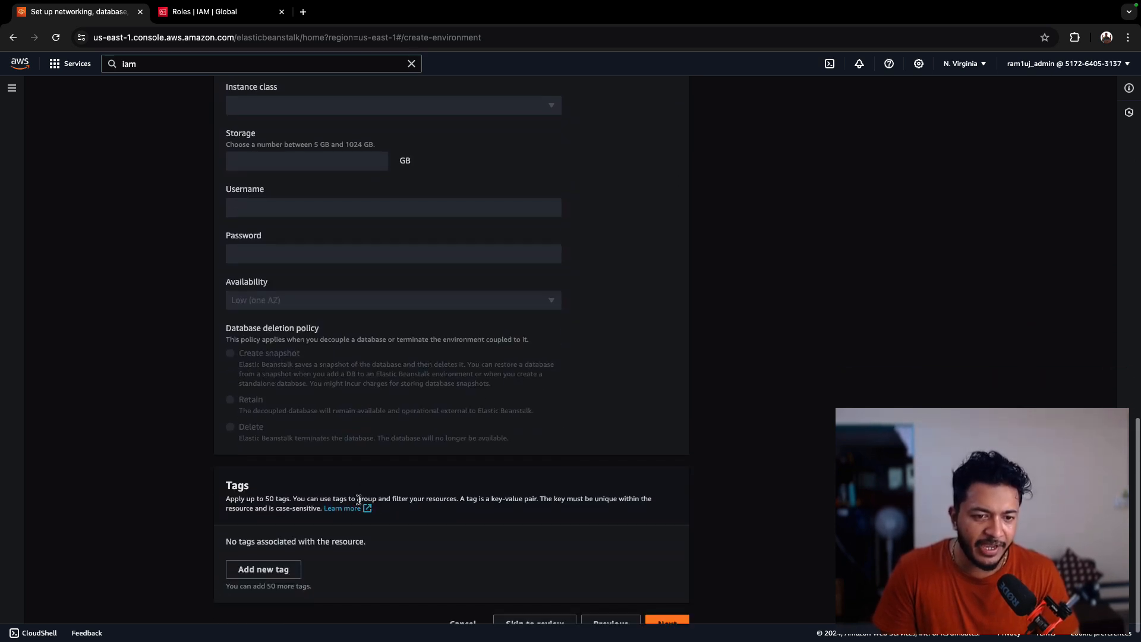
{"action": "left_click", "coordinate": [657, 601]}
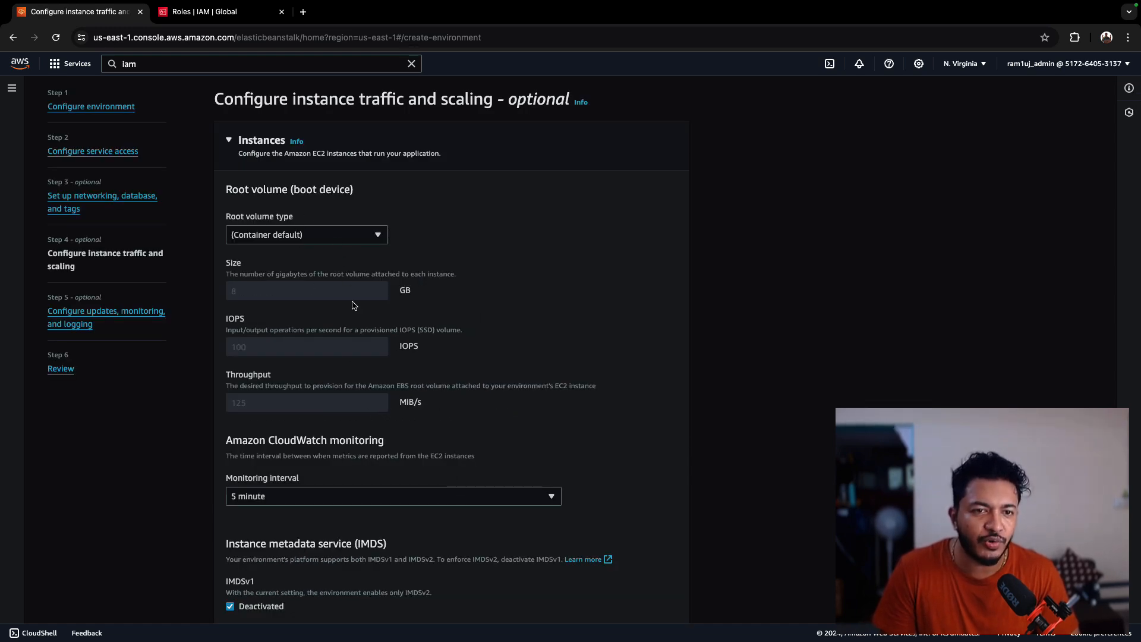
- Select all three EC2 security groups for the environment's instances
{"action": "scroll", "coordinate": [336, 413], "scroll_direction": "down", "scroll_amount": 8}
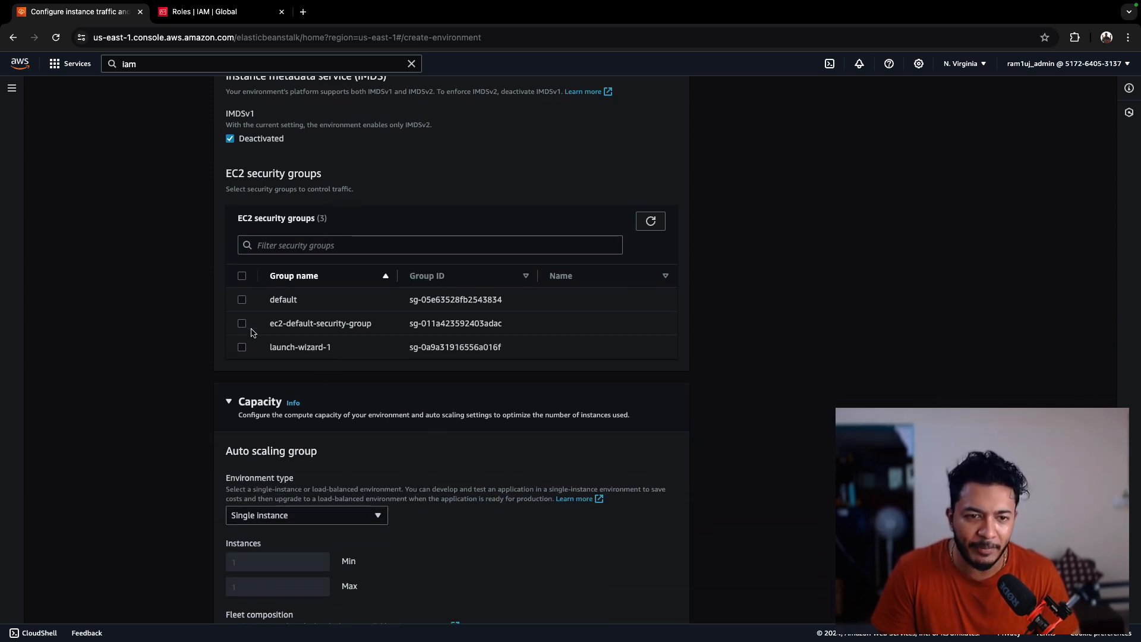
{"action": "left_click", "coordinate": [242, 278]}
{"action": "scroll", "coordinate": [392, 469], "scroll_direction": "down", "scroll_amount": 8}
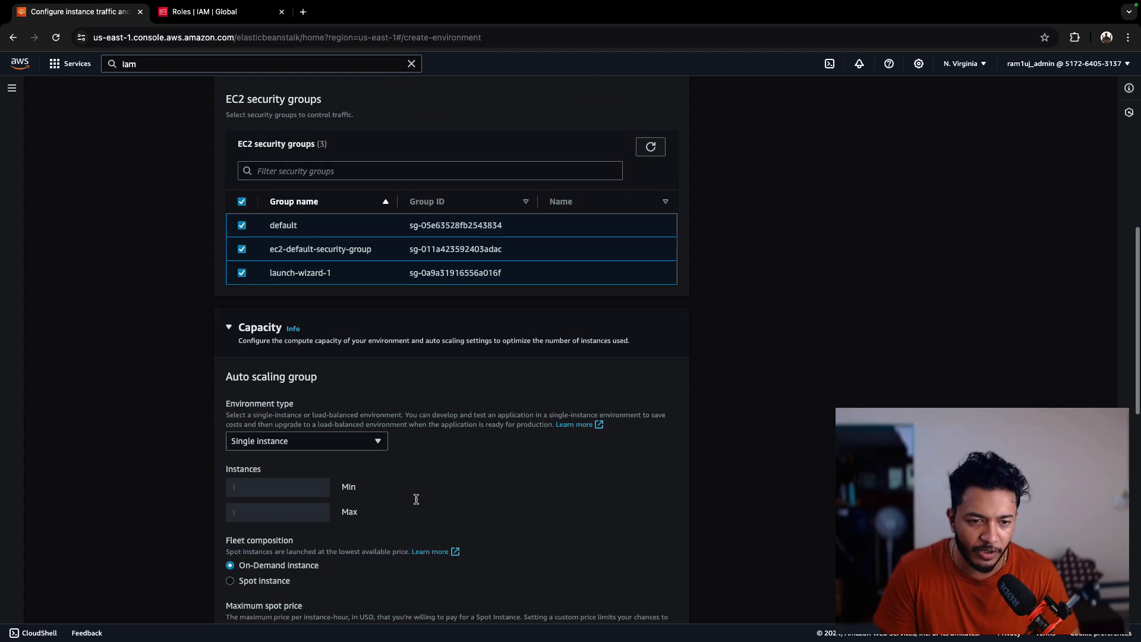
{"action": "scroll", "coordinate": [404, 428], "scroll_direction": "down", "scroll_amount": 5}
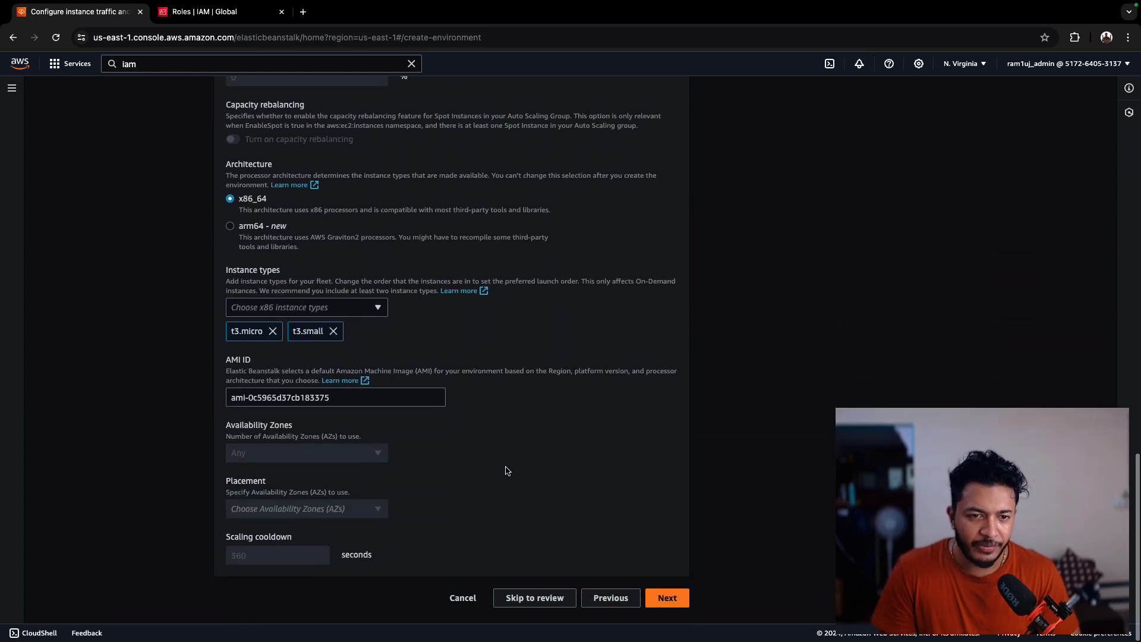
- Set system health reporting to Basic and deactivate managed platform updates, then proceed to the review page
{"action": "left_click", "coordinate": [671, 602]}
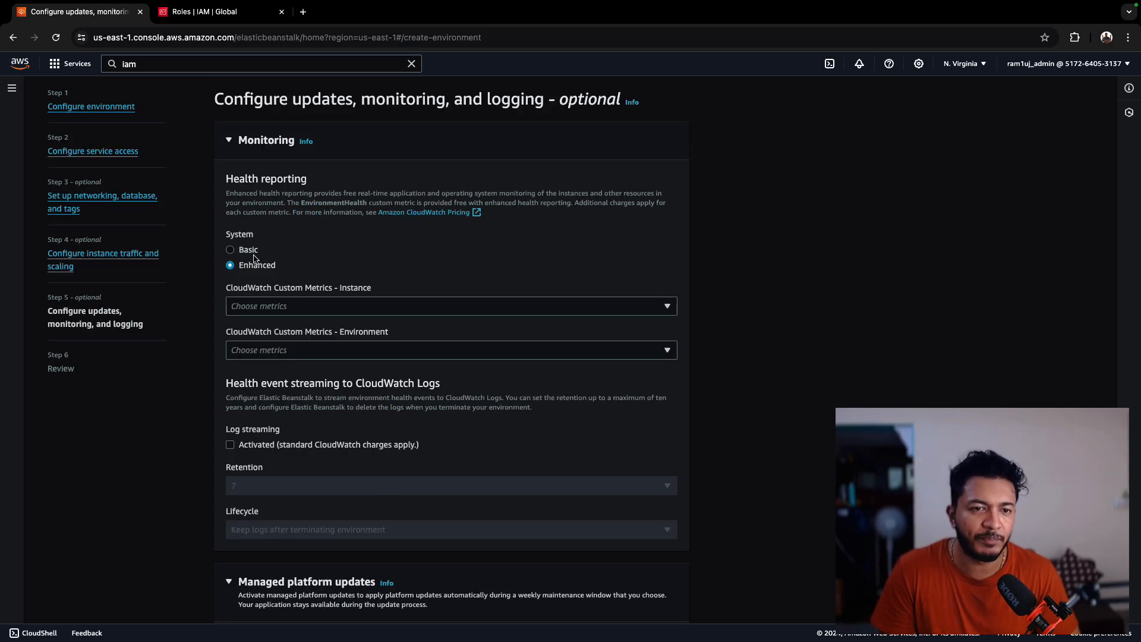
{"action": "left_click", "coordinate": [250, 251]}
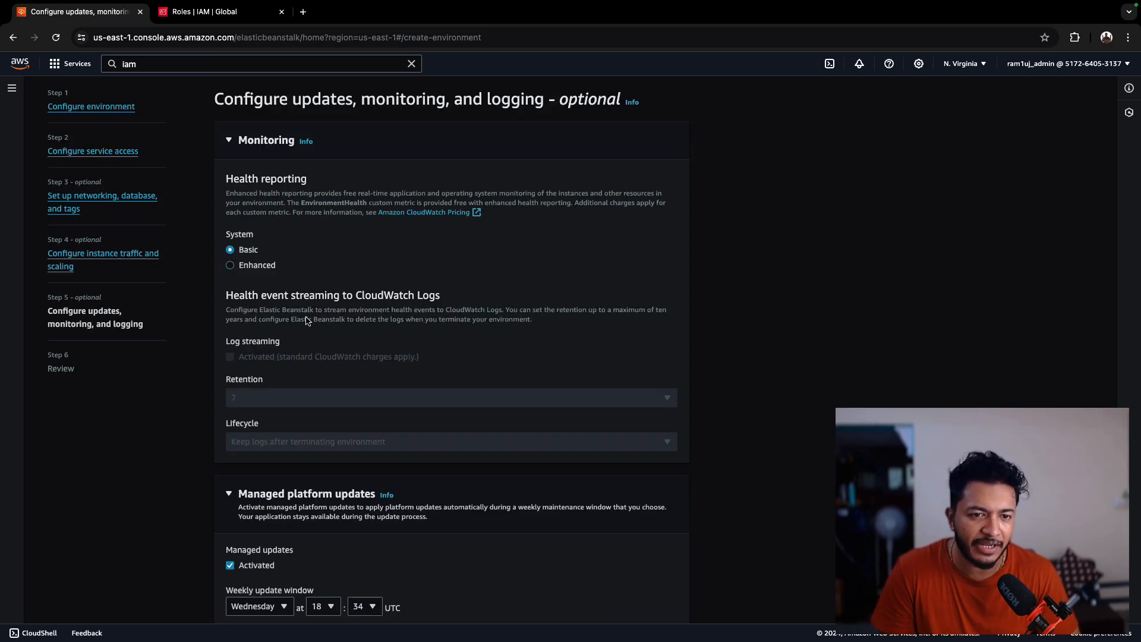
{"action": "scroll", "coordinate": [313, 484], "scroll_direction": "down", "scroll_amount": 3}
{"action": "left_click", "coordinate": [230, 397]}
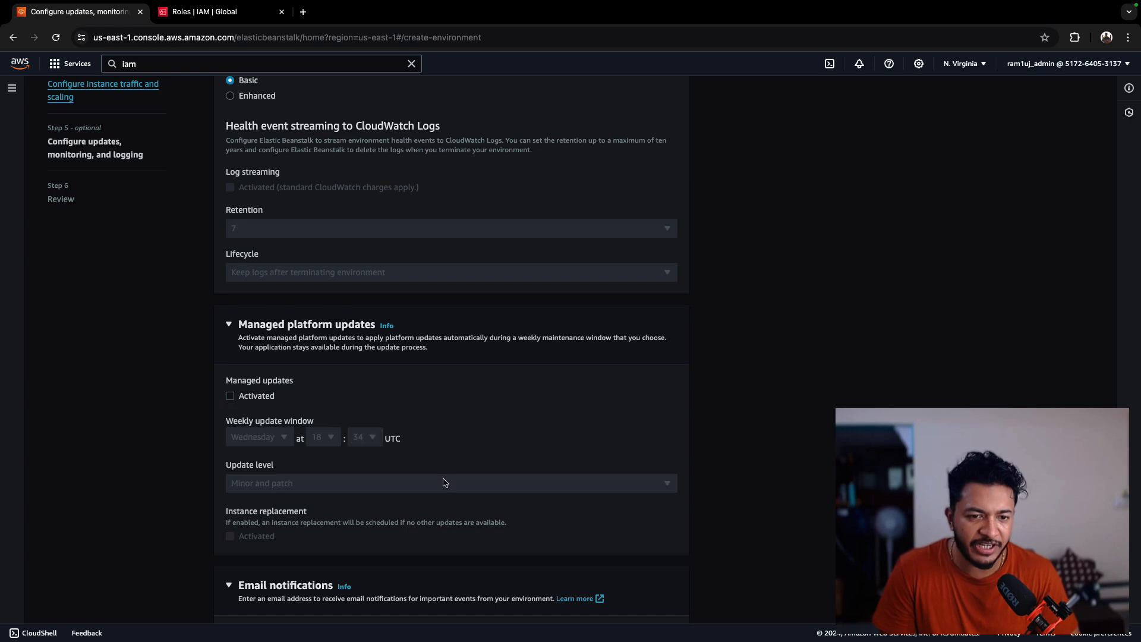
{"action": "scroll", "coordinate": [443, 481], "scroll_direction": "down", "scroll_amount": 8}
{"action": "scroll", "coordinate": [483, 455], "scroll_direction": "down", "scroll_amount": 9}
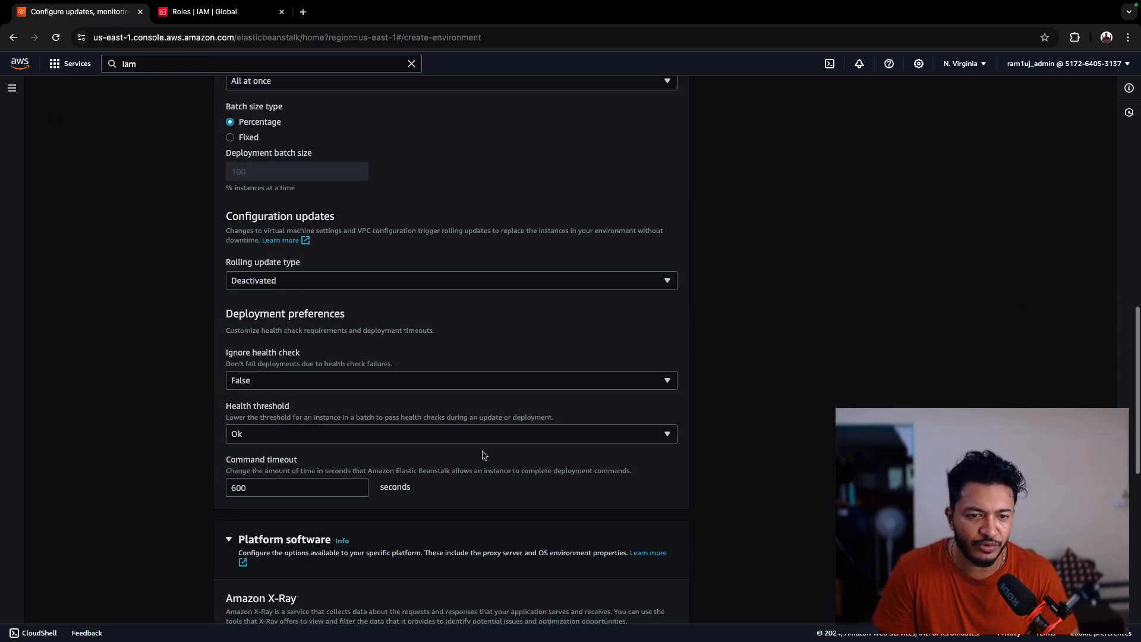
{"action": "scroll", "coordinate": [600, 509], "scroll_direction": "down", "scroll_amount": 5}
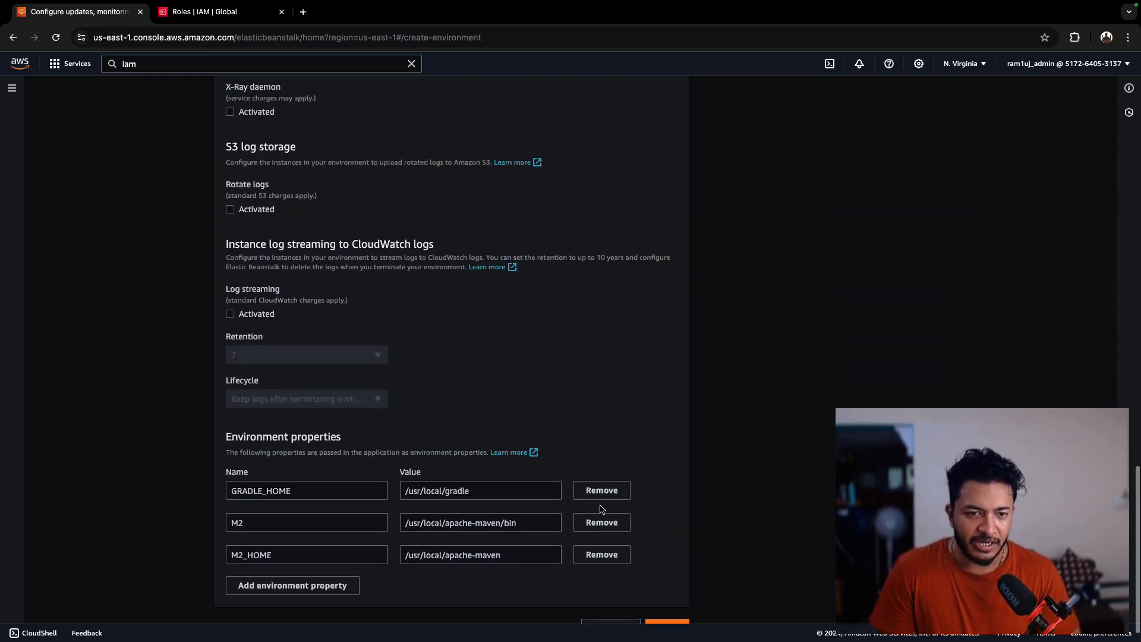
{"action": "left_click", "coordinate": [666, 602]}
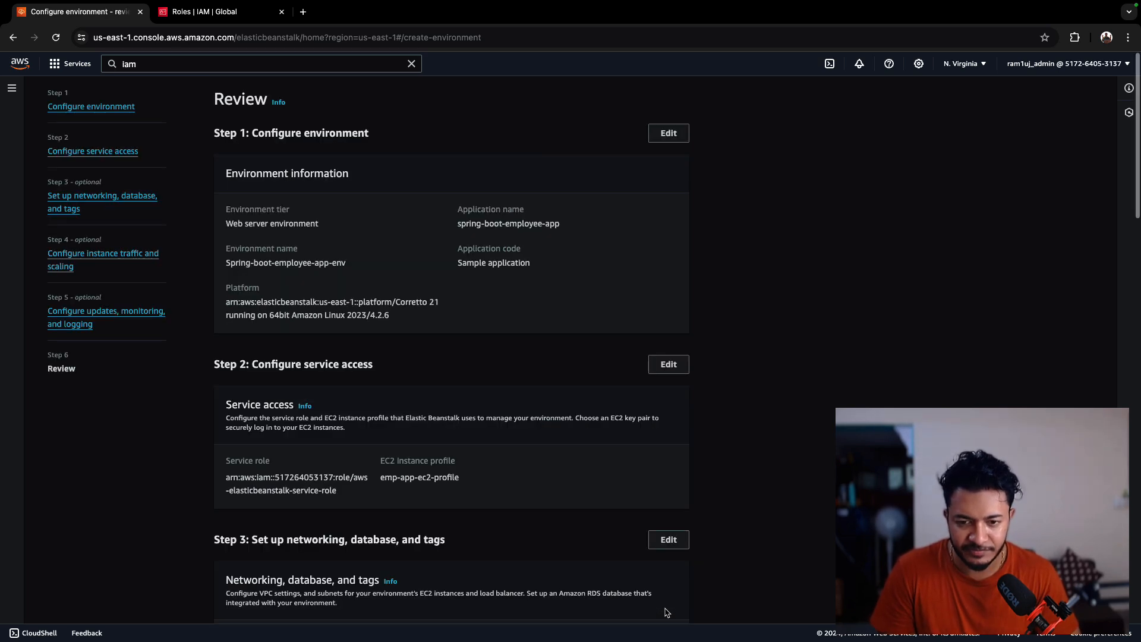
- Review and submit the environment configuration, then open the launched environment's domain
{"action": "scroll", "coordinate": [518, 369], "scroll_direction": "down", "scroll_amount": 20}
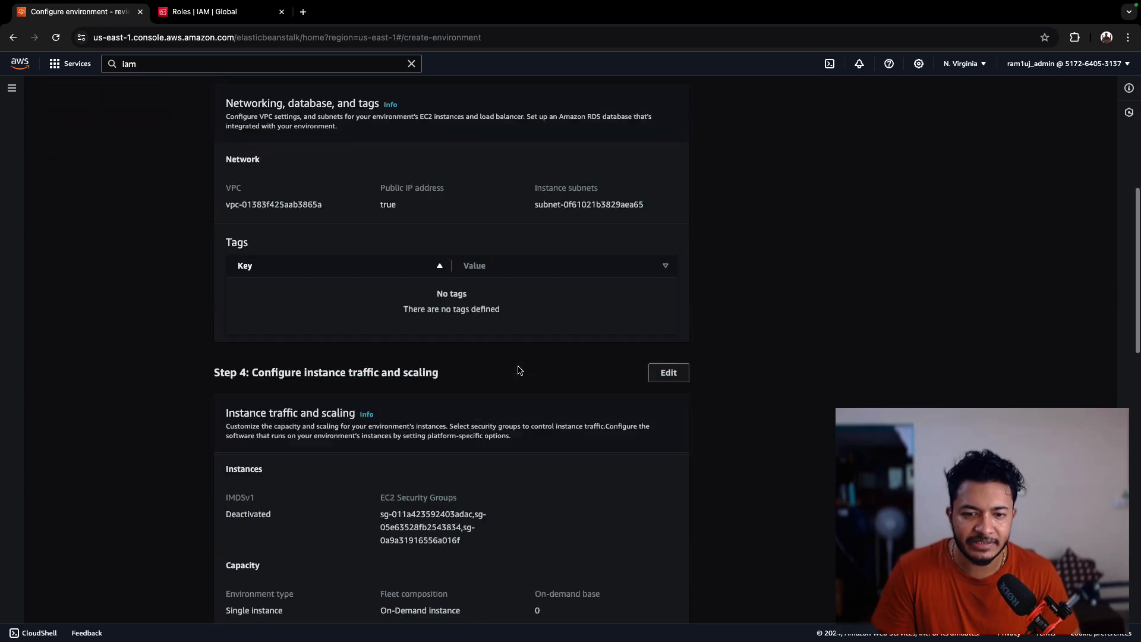
{"action": "scroll", "coordinate": [526, 510], "scroll_direction": "down", "scroll_amount": 1}
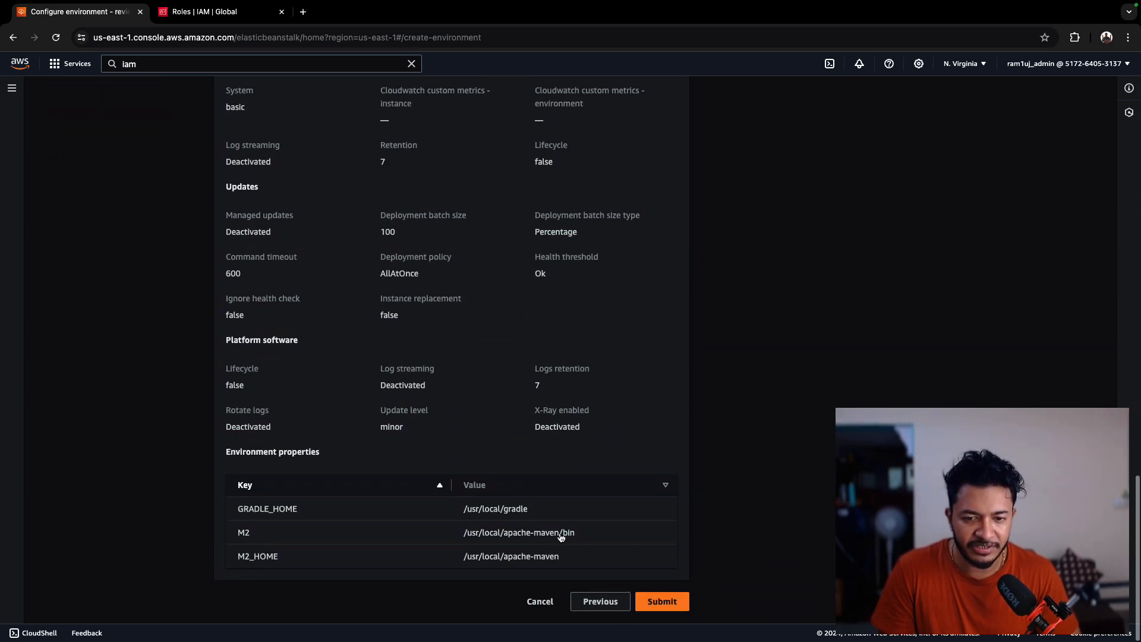
{"action": "left_click", "coordinate": [669, 602]}
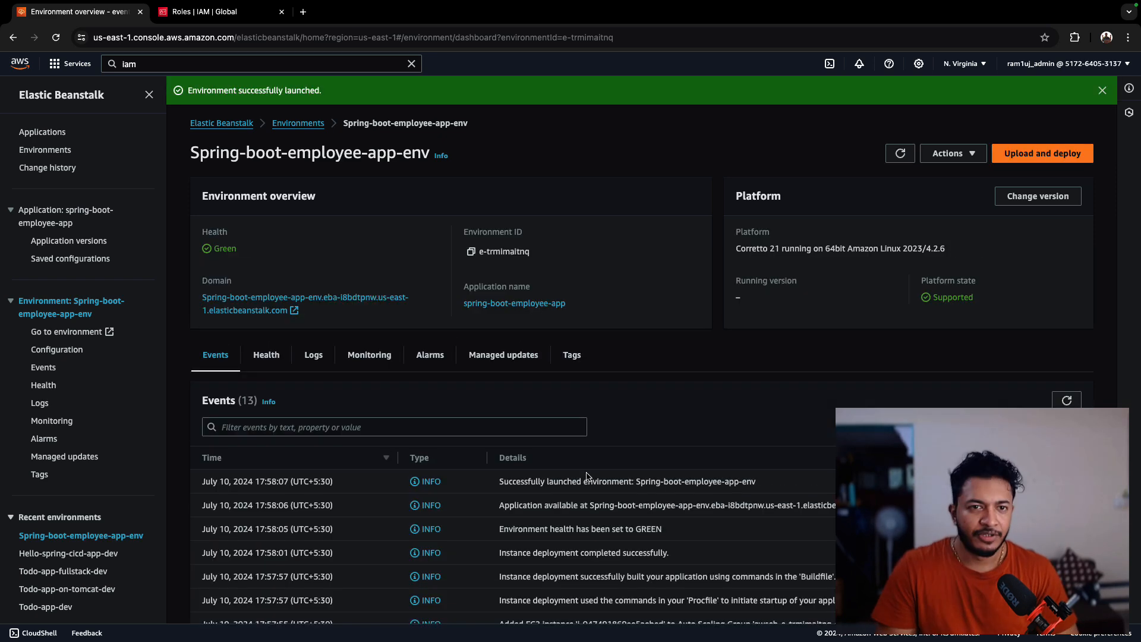
{"action": "left_click", "coordinate": [264, 310]}
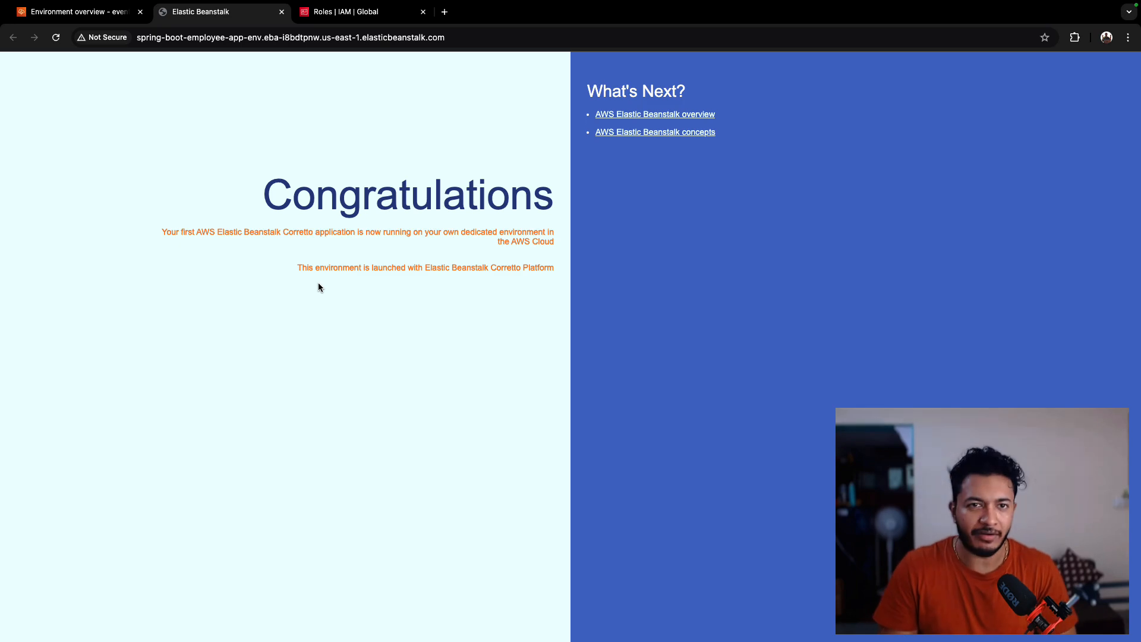
- Switch to the IDE, expand the emp-app source packages, and run EmpAppApplication locally
{"action": "key", "text": "ctrl+Right"}
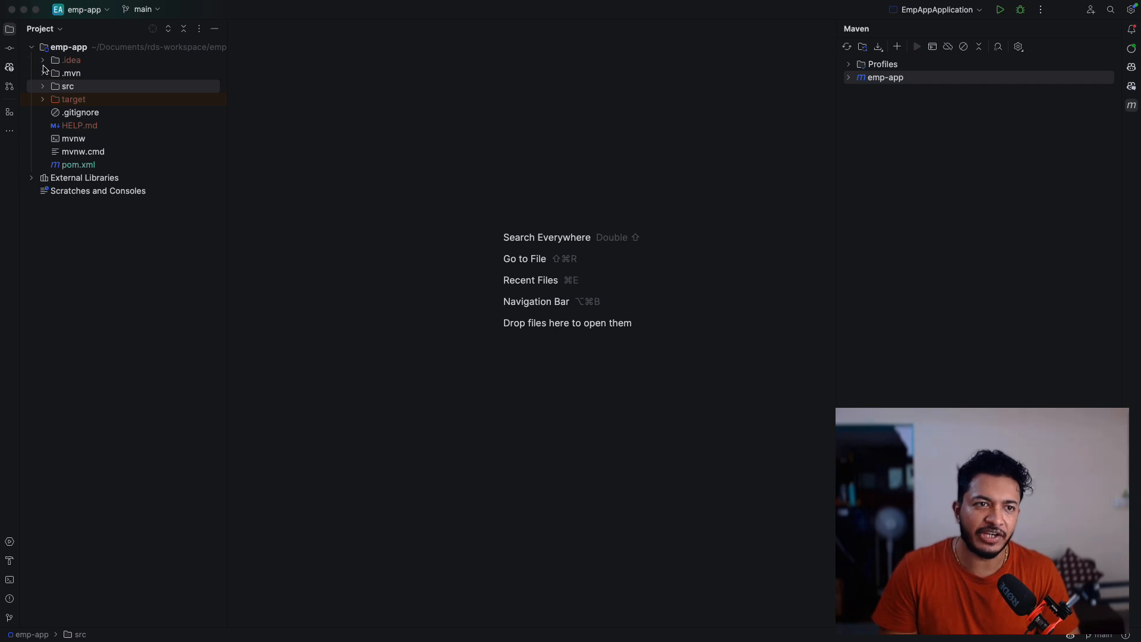
{"action": "left_click", "coordinate": [42, 87]}
{"action": "left_click", "coordinate": [54, 100]}
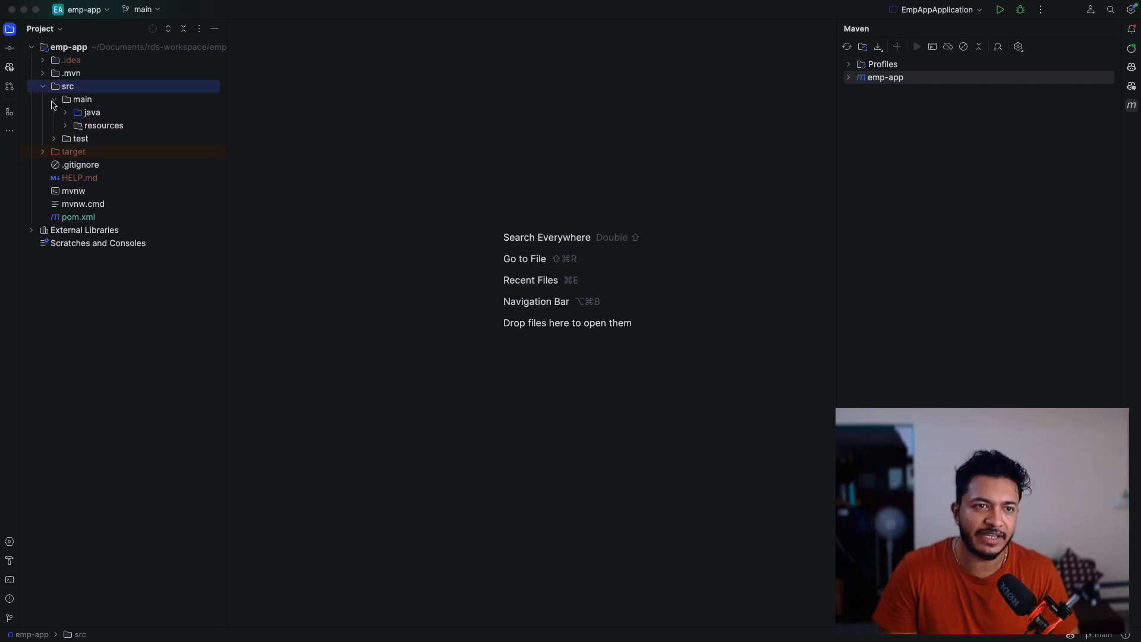
{"action": "left_click", "coordinate": [66, 113]}
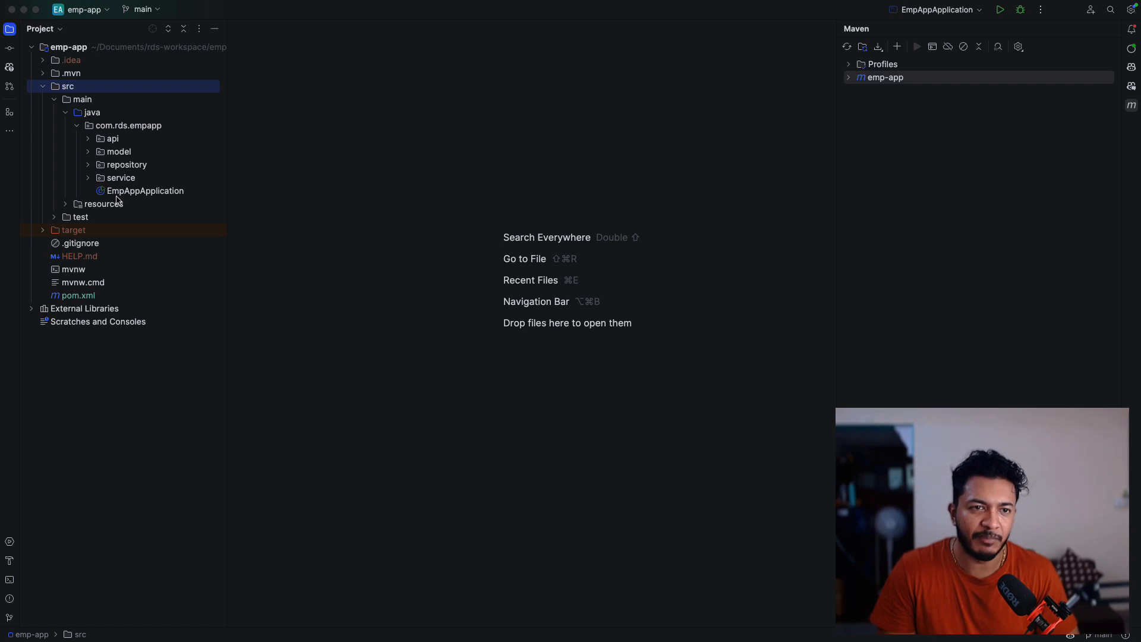
{"action": "left_click", "coordinate": [83, 51]}
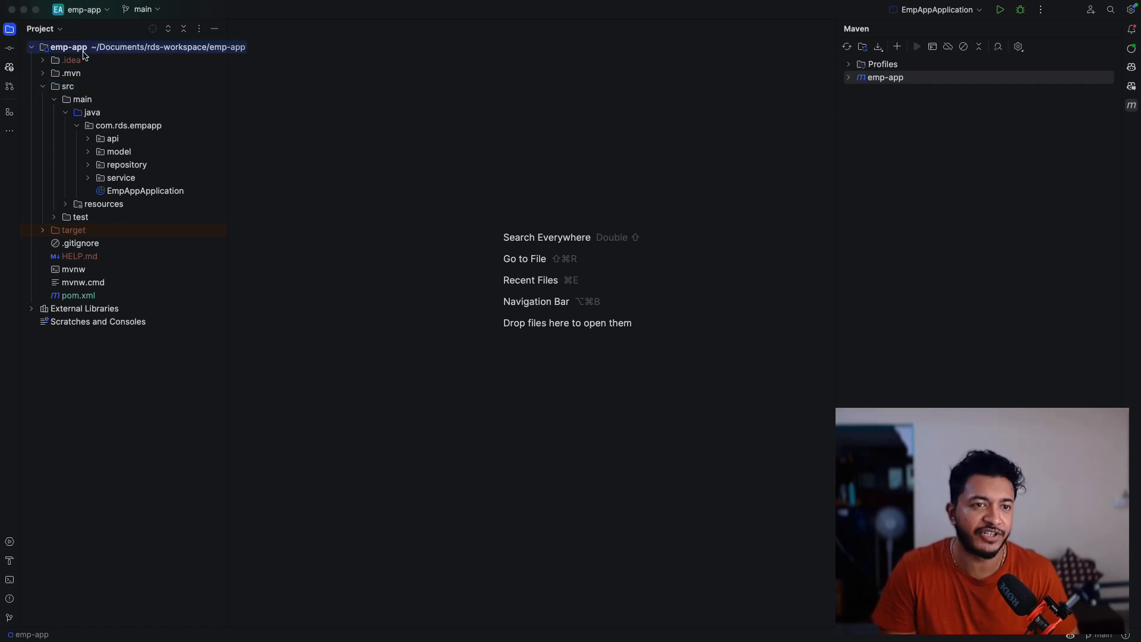
{"action": "left_click", "coordinate": [998, 15]}
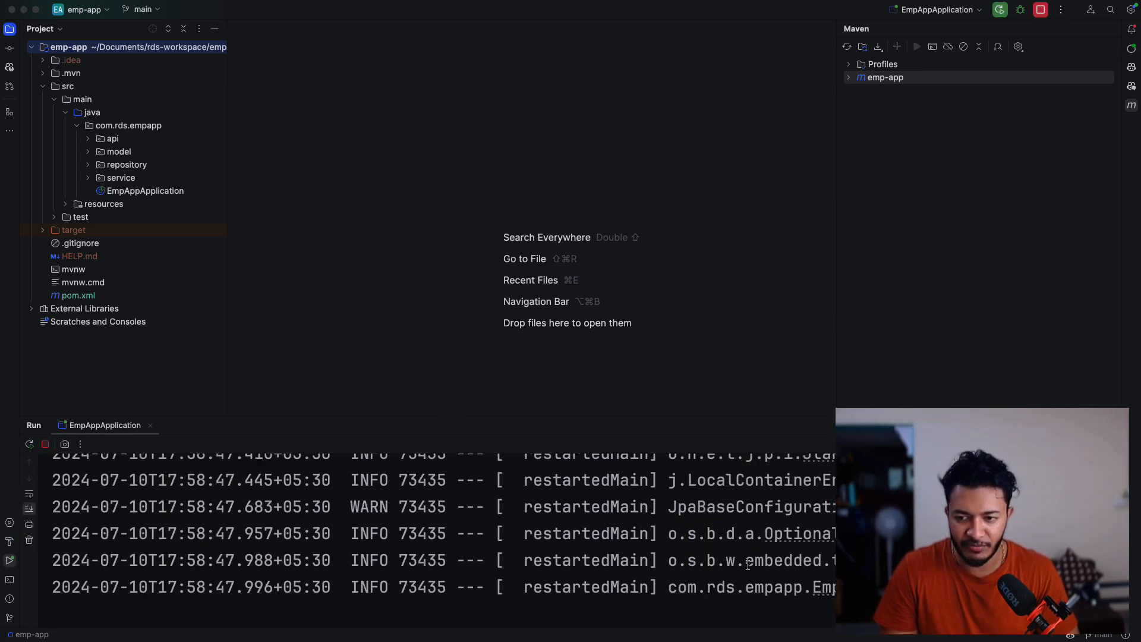
- Examine the run log for the port the embedded Tomcat server started on
{"action": "scroll", "coordinate": [765, 565], "scroll_direction": "right", "scroll_amount": 10}
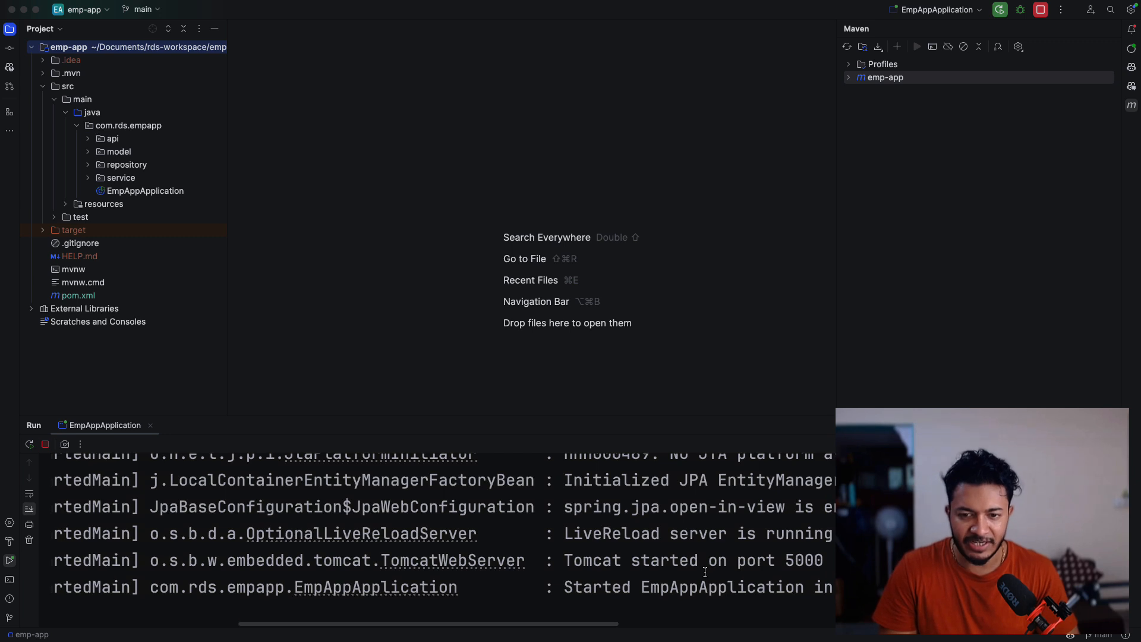
{"action": "scroll", "coordinate": [655, 543], "scroll_direction": "right", "scroll_amount": 5}
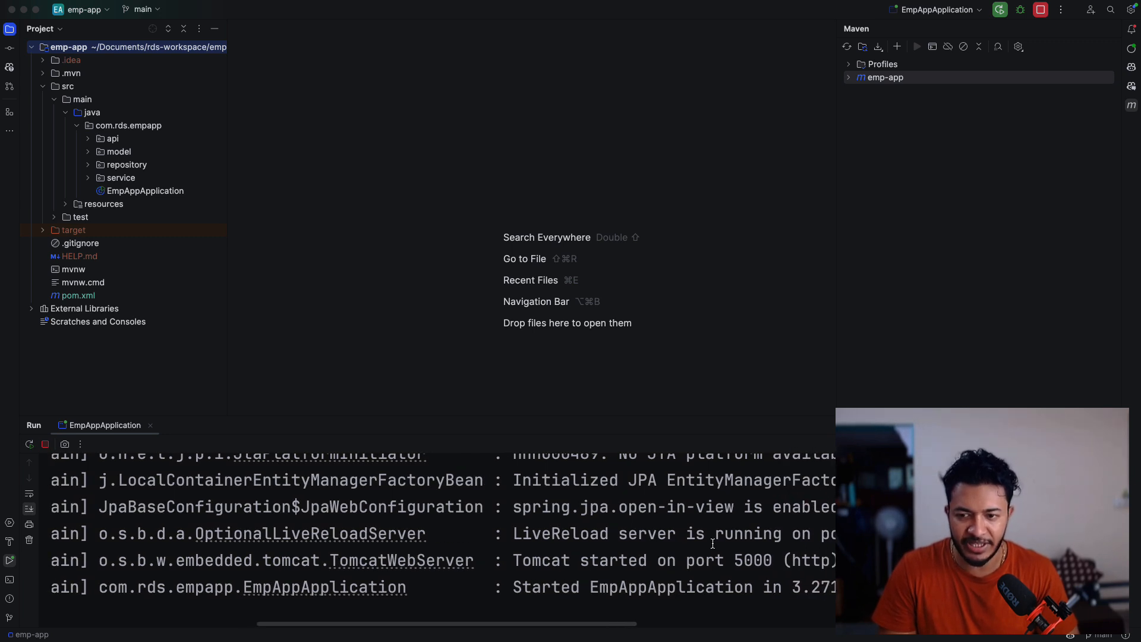
{"action": "scroll", "coordinate": [637, 355], "scroll_direction": "left", "scroll_amount": 3}
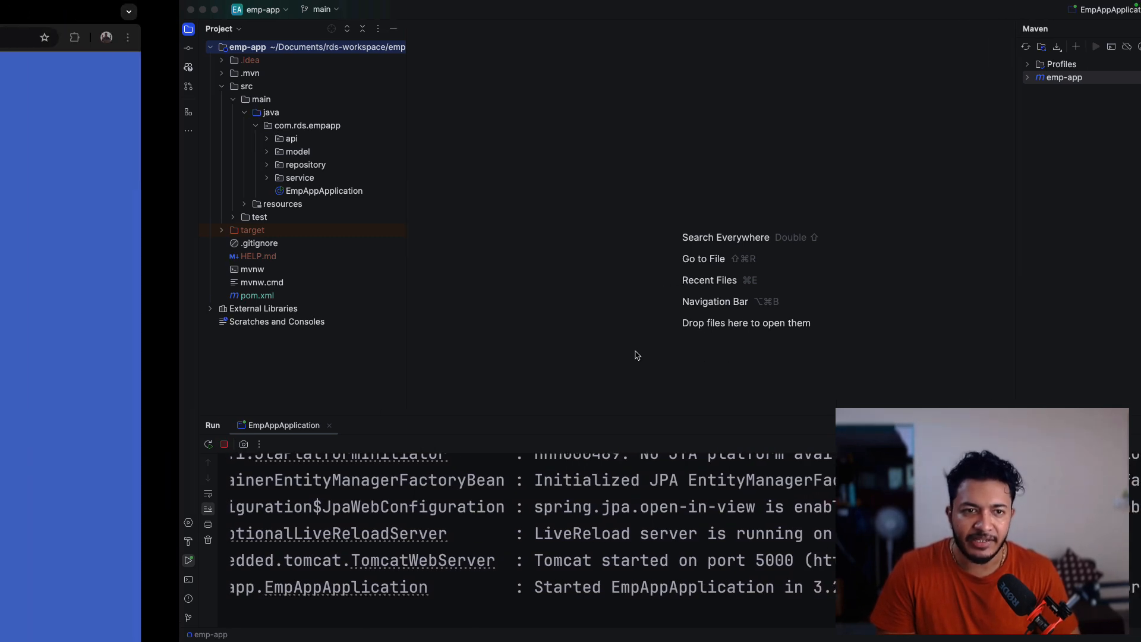
- Return to the browser and open the local Swagger UI at localhost:5000/swagger-ui/index.html in a new tab
{"action": "scroll", "coordinate": [637, 356], "scroll_direction": "left", "scroll_amount": 3}
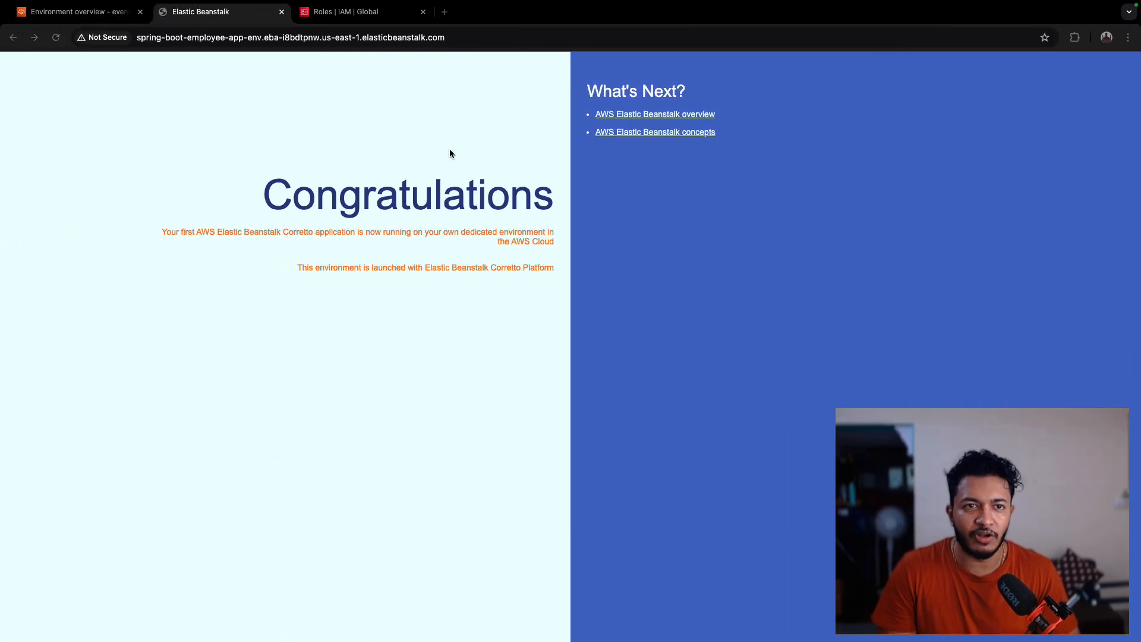
{"action": "left_click", "coordinate": [445, 13]}
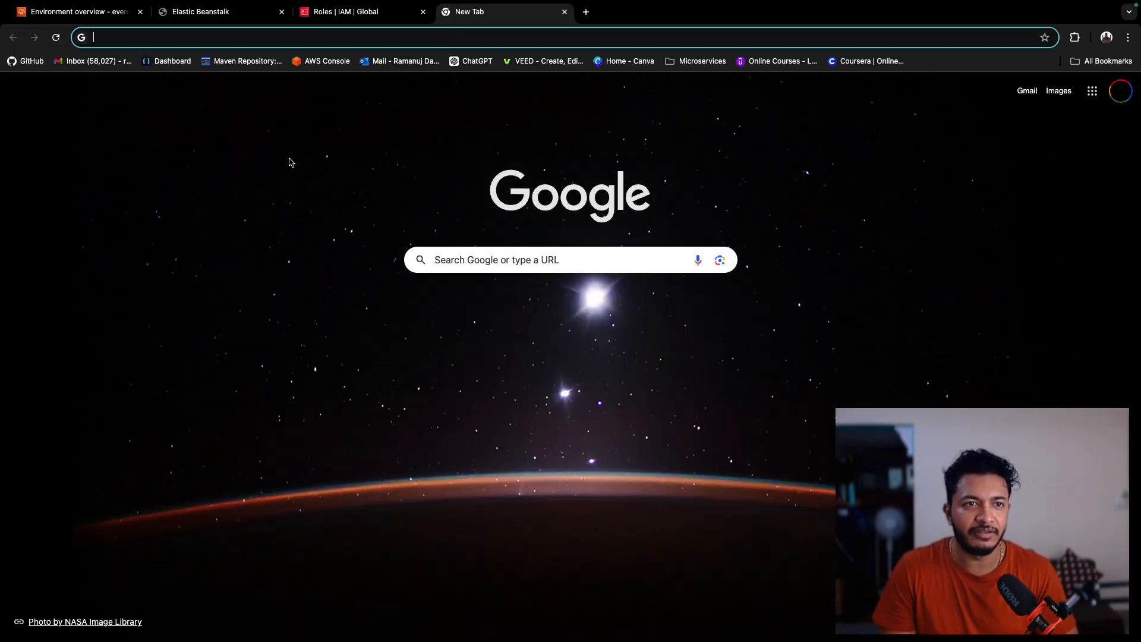
{"action": "type", "text": "localhost:4200/view-t"}
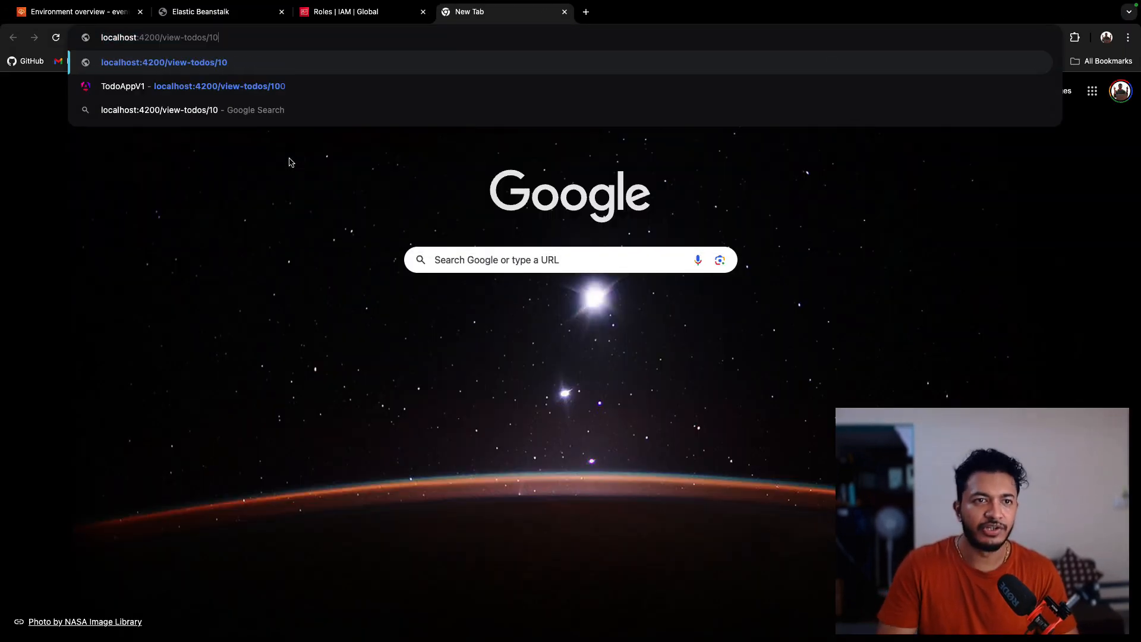
{"action": "key", "text": "BackSpace"}
{"action": "key", "text": "BackSpace"}
{"action": "key", "text": "BackSpace"}
{"action": "key", "text": "BackSpace"}
{"action": "key", "text": "BackSpace"}
{"action": "key", "text": "BackSpace"}
{"action": "key", "text": "BackSpace"}
{"action": "key", "text": "BackSpace"}
{"action": "key", "text": "BackSpace"}
{"action": "key", "text": "BackSpace"}
{"action": "key", "text": "BackSpace"}
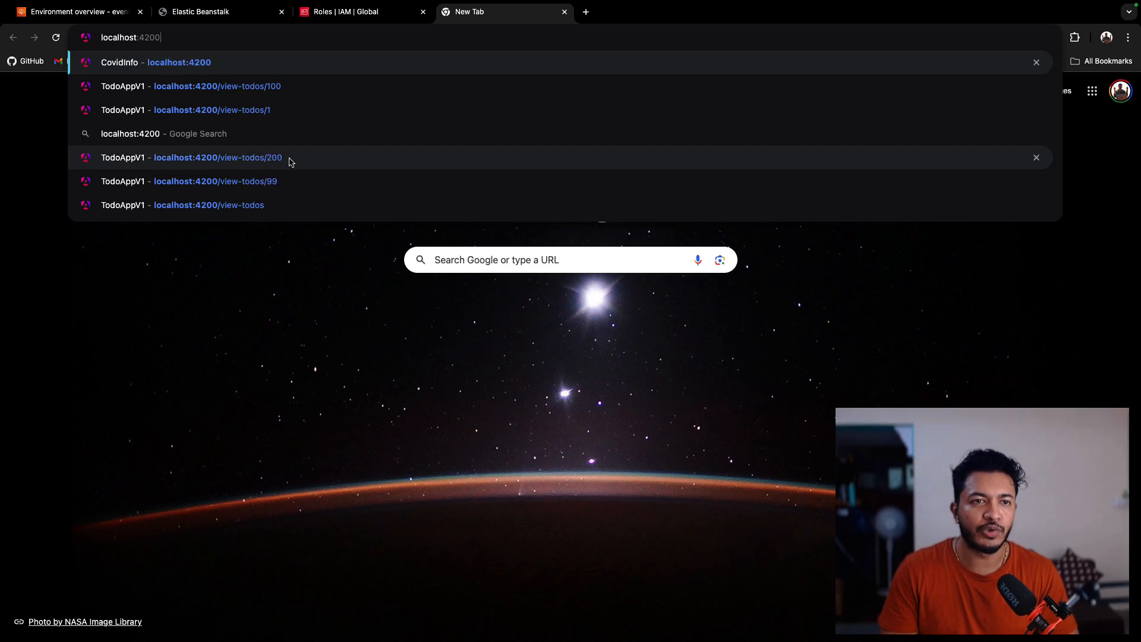
{"action": "type", "text": "500"}
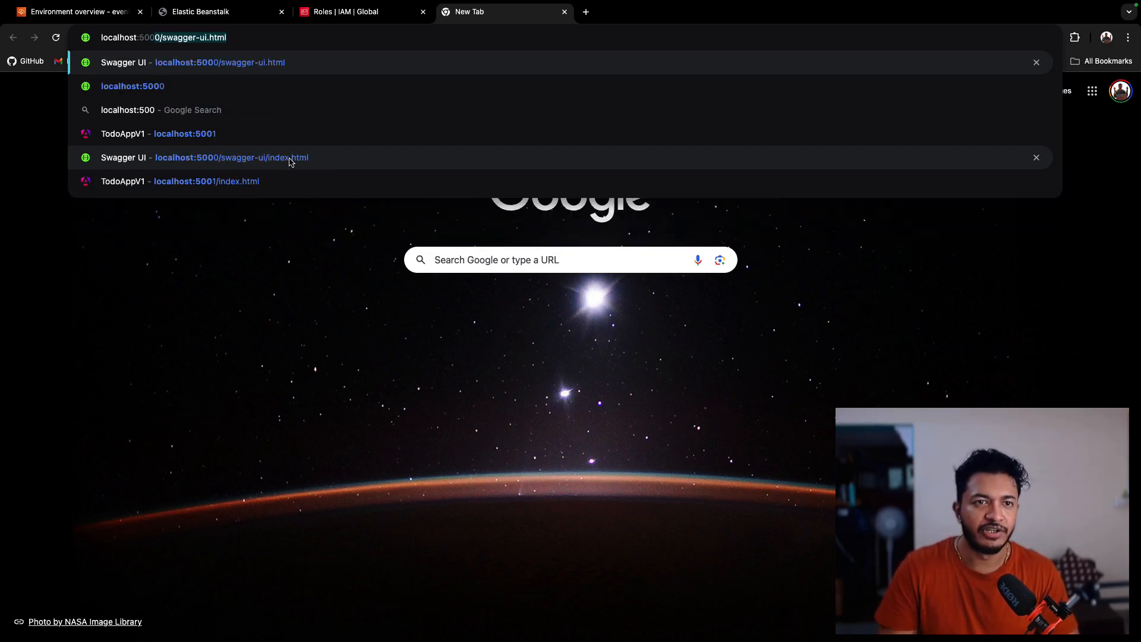
{"action": "left_click", "coordinate": [289, 159]}
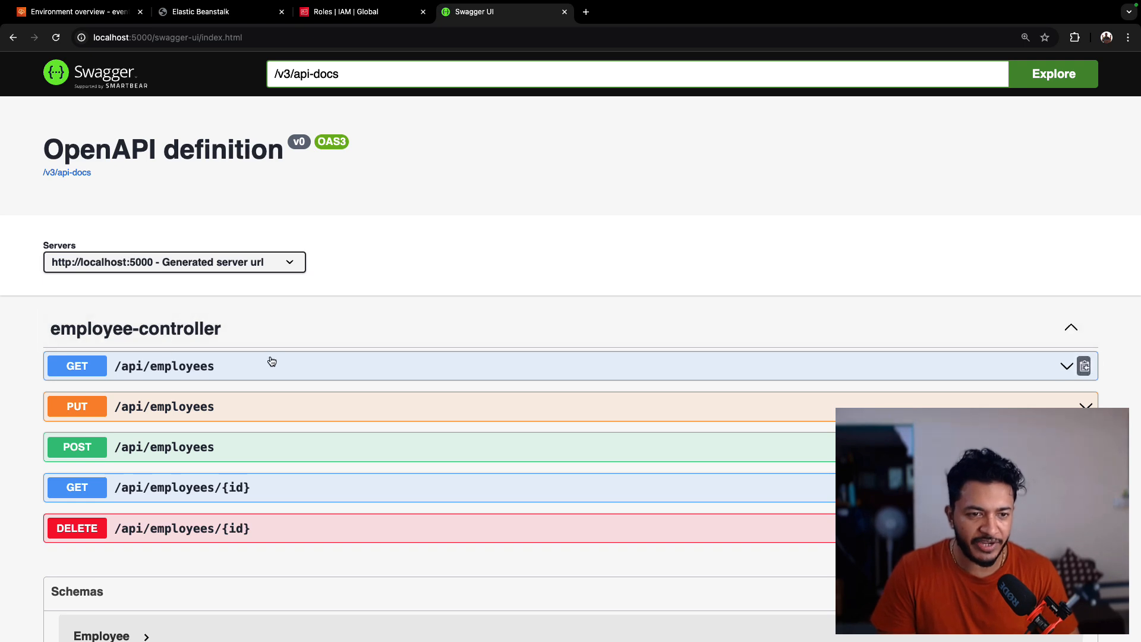
- Try out the POST /api/employees endpoint, setting id to 201 and entering the employee's name and e-mail
{"action": "left_click", "coordinate": [84, 449]}
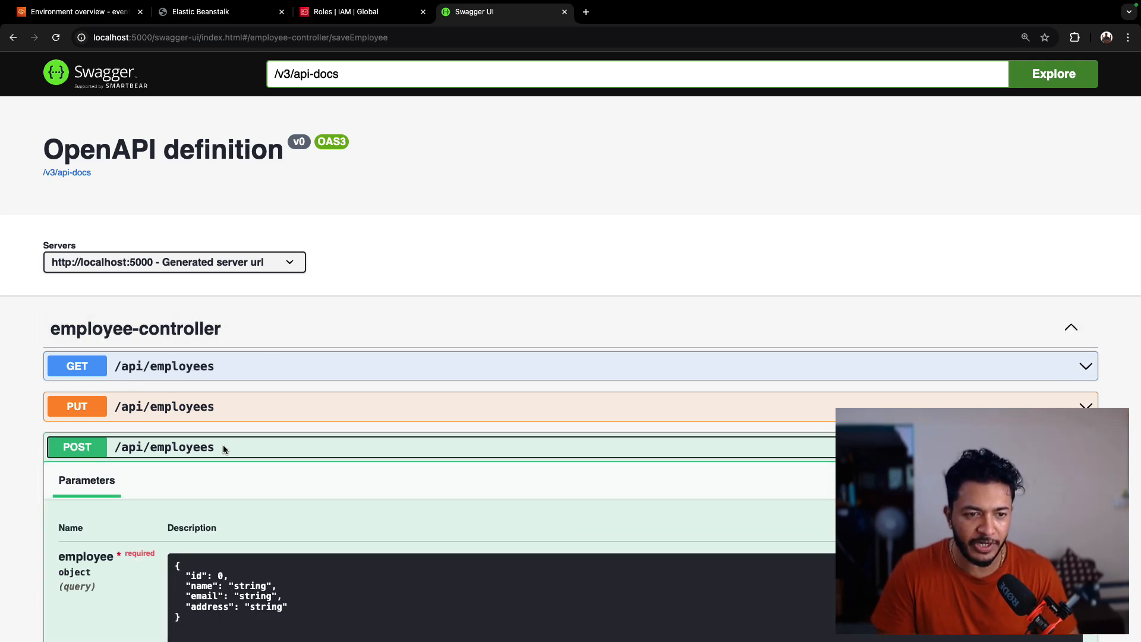
{"action": "scroll", "coordinate": [222, 444], "scroll_direction": "down", "scroll_amount": 3}
{"action": "left_click", "coordinate": [1028, 306]}
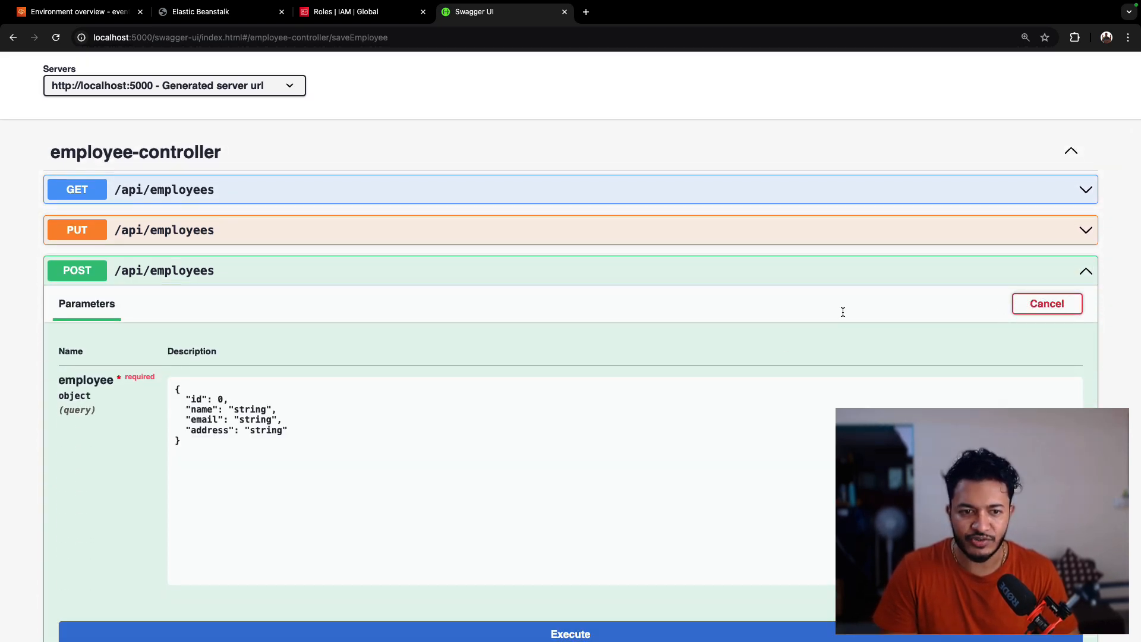
{"action": "left_click", "coordinate": [221, 401]}
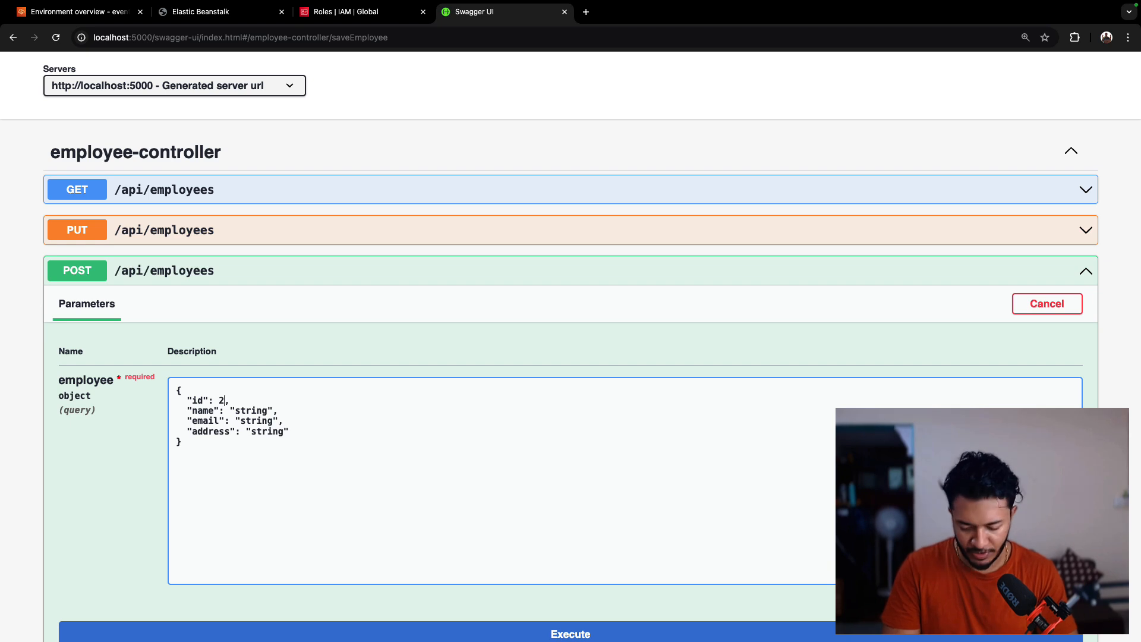
{"action": "double_click", "coordinate": [252, 411]}
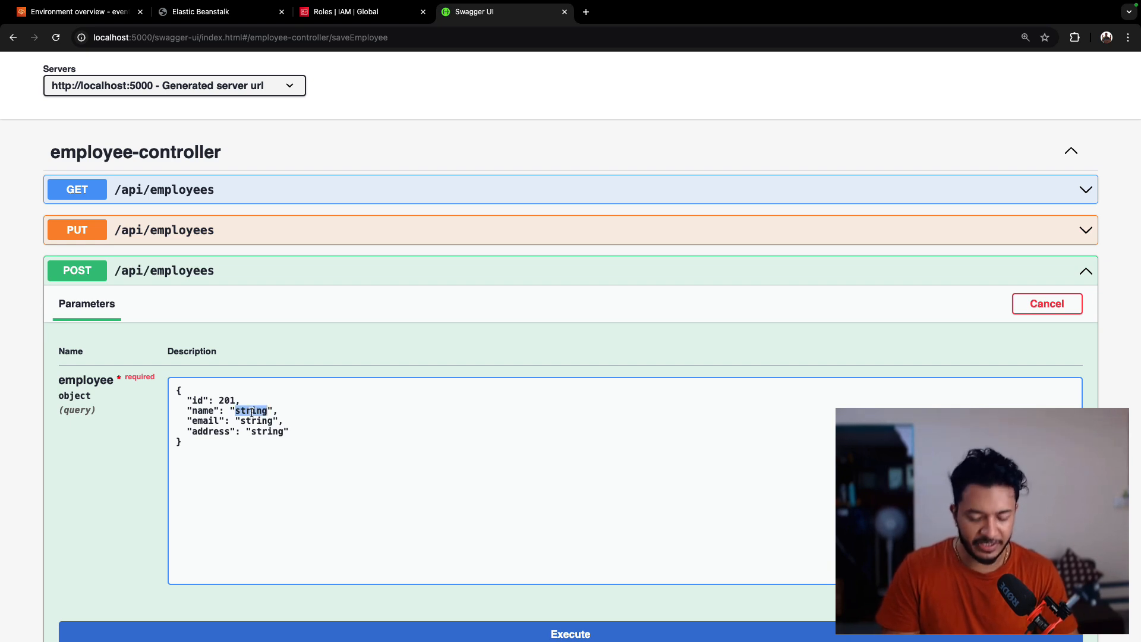
{"action": "type", "text": "Javed"}
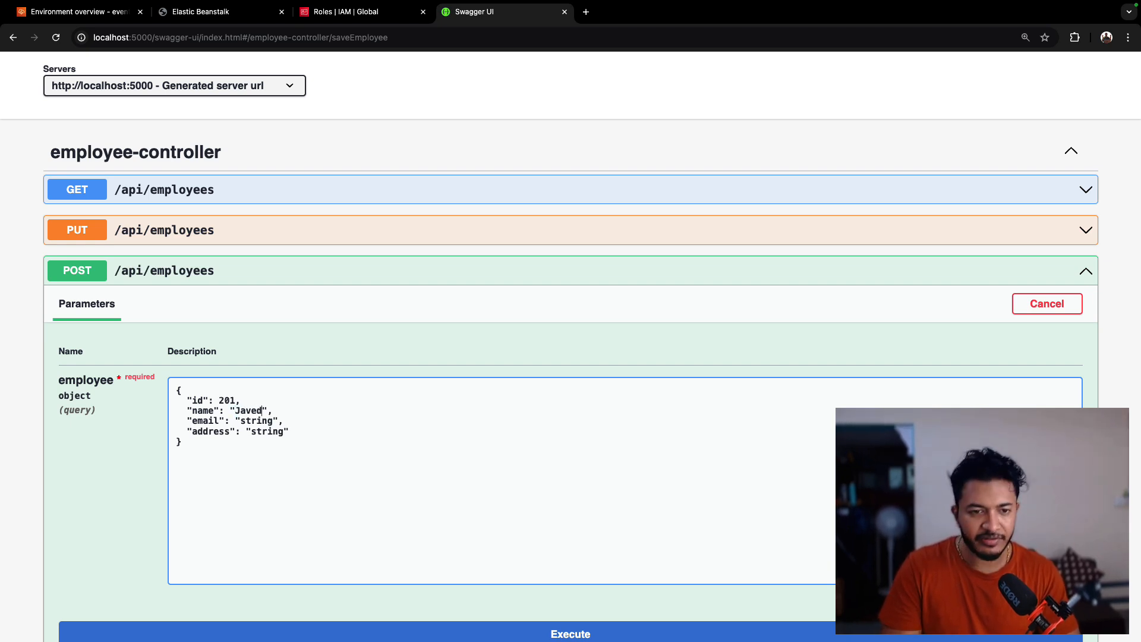
{"action": "double_click", "coordinate": [258, 422]}
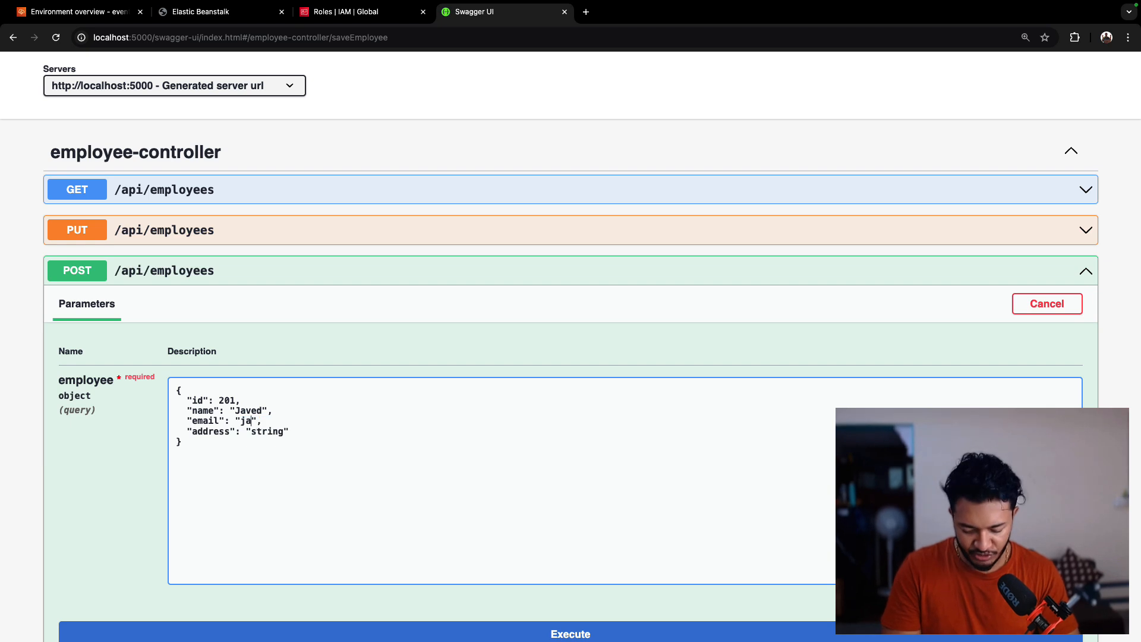
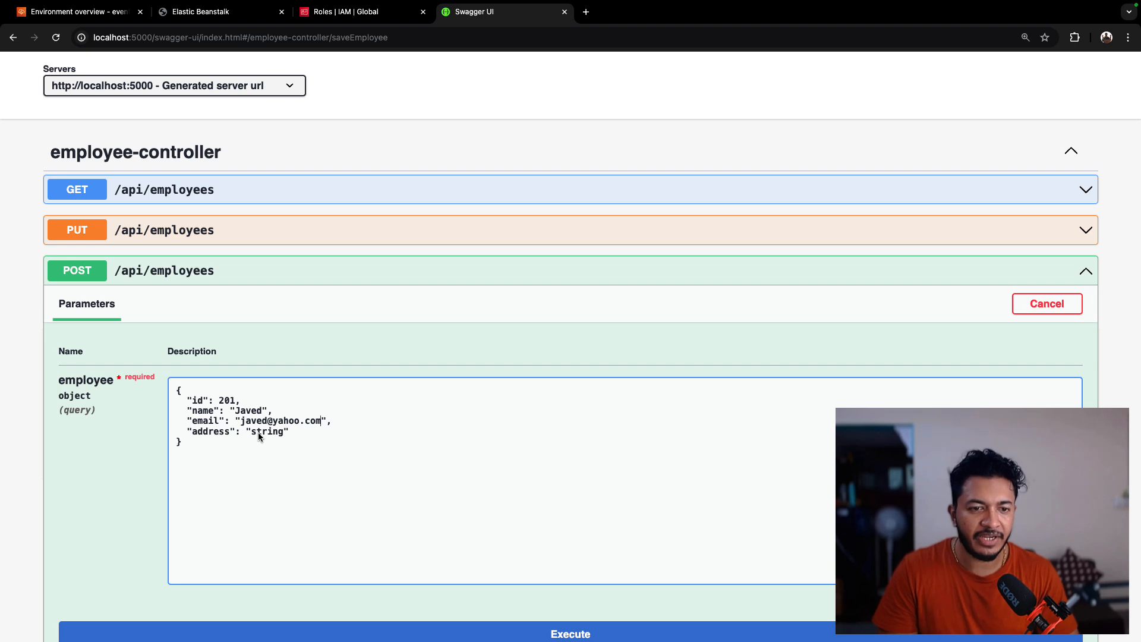
{"action": "type", "text": "Bangalore"}
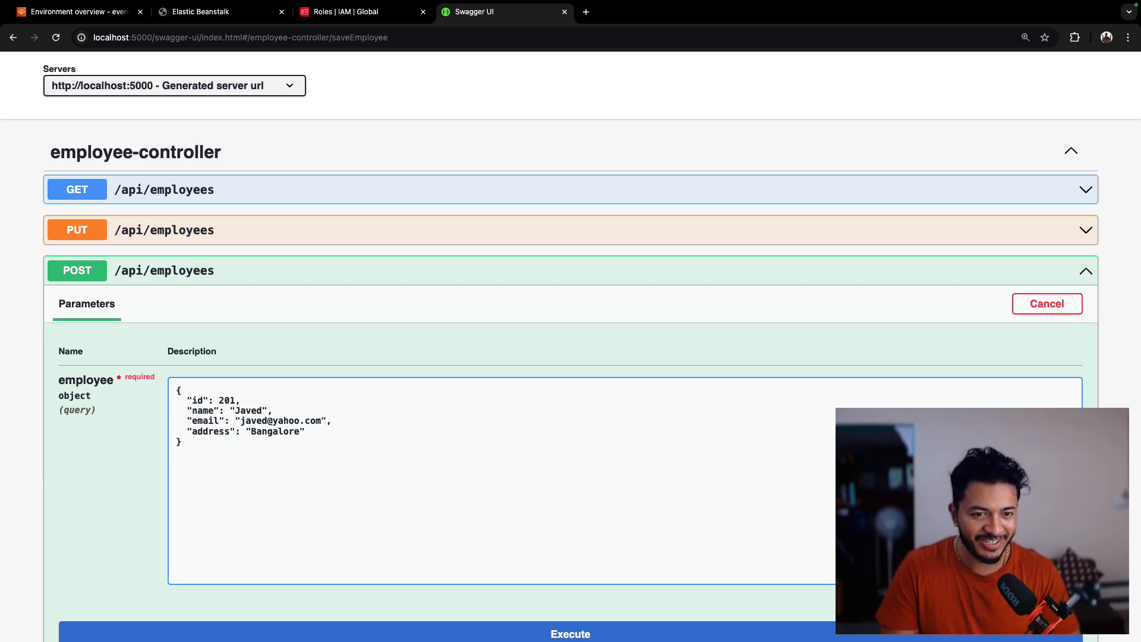
- Enter the employee's address in the request body and execute the POST request
{"action": "scroll", "coordinate": [397, 459], "scroll_direction": "down", "scroll_amount": 2}
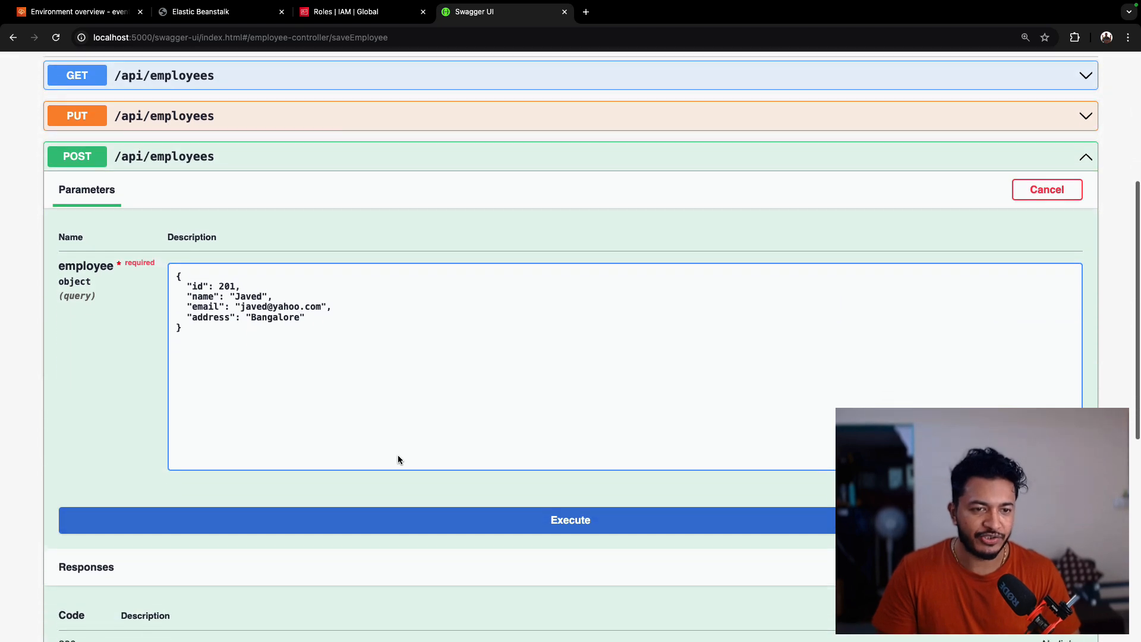
{"action": "left_click", "coordinate": [529, 518]}
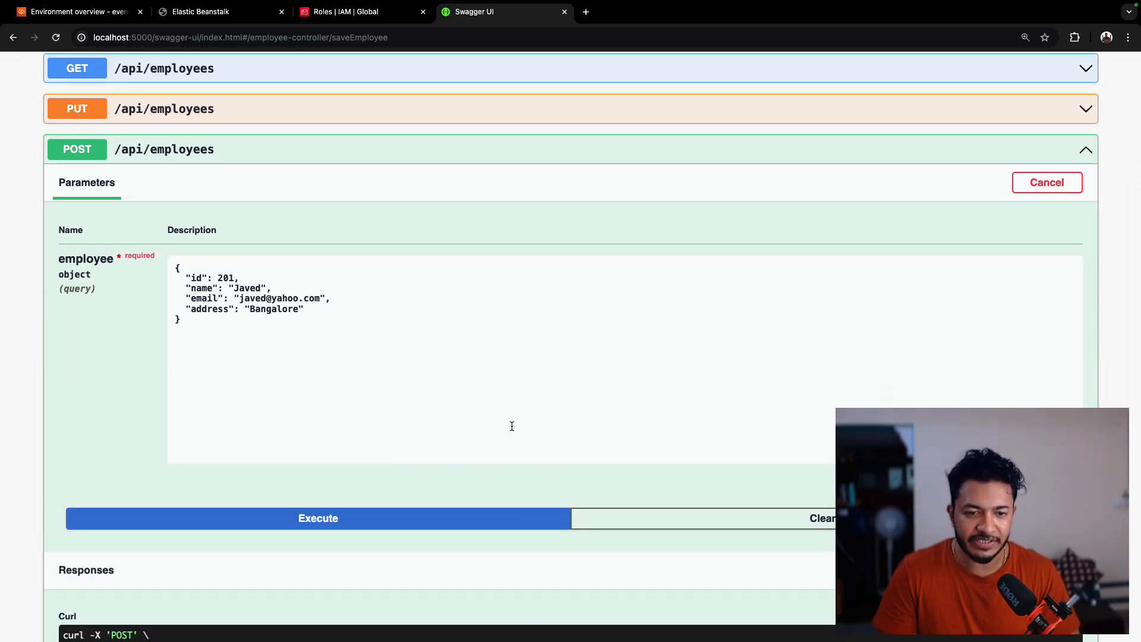
- Examine the POST request's curl command and response body in Swagger UI
{"action": "scroll", "coordinate": [445, 449], "scroll_direction": "down", "scroll_amount": 5}
{"action": "scroll", "coordinate": [431, 489], "scroll_direction": "down", "scroll_amount": 1}
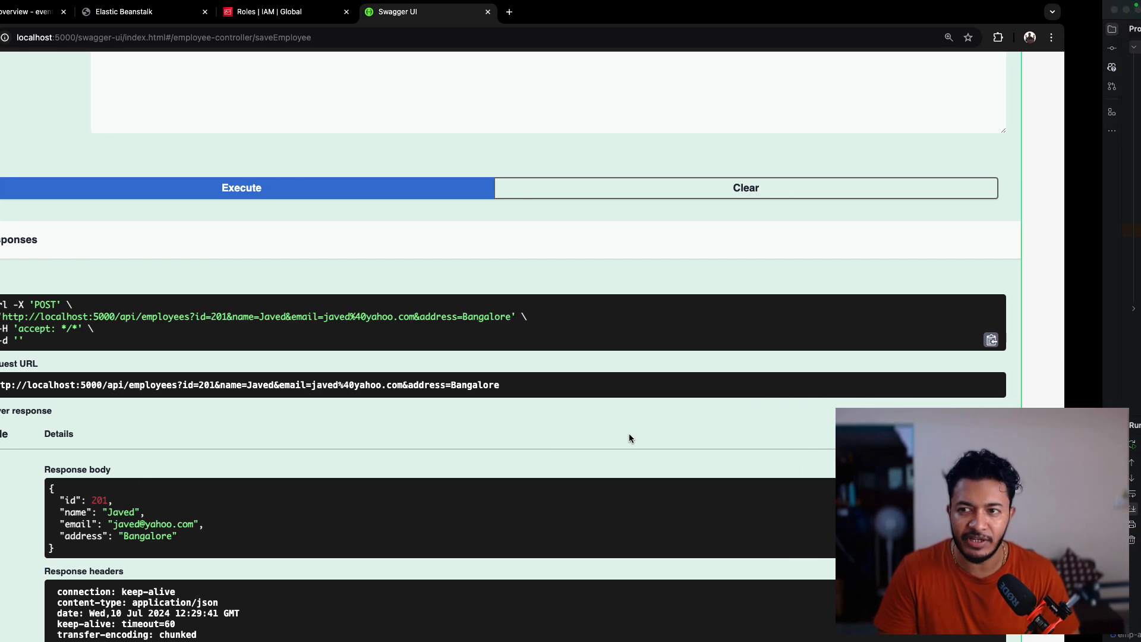
{"action": "key", "text": "ctrl+Right"}
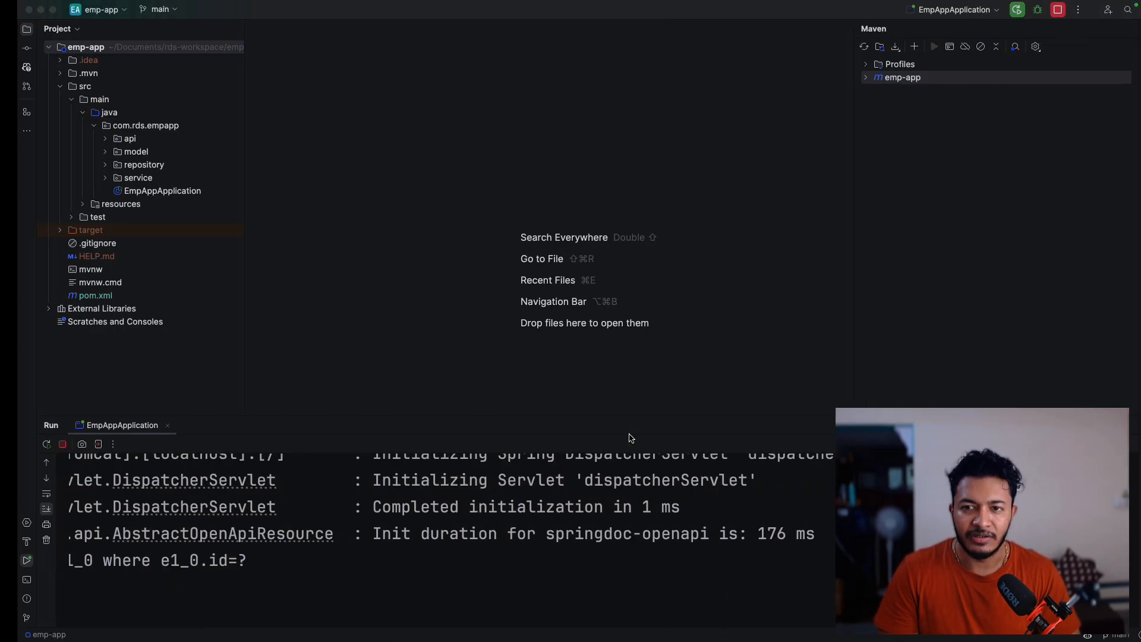
{"action": "key", "text": "ctrl+Left"}
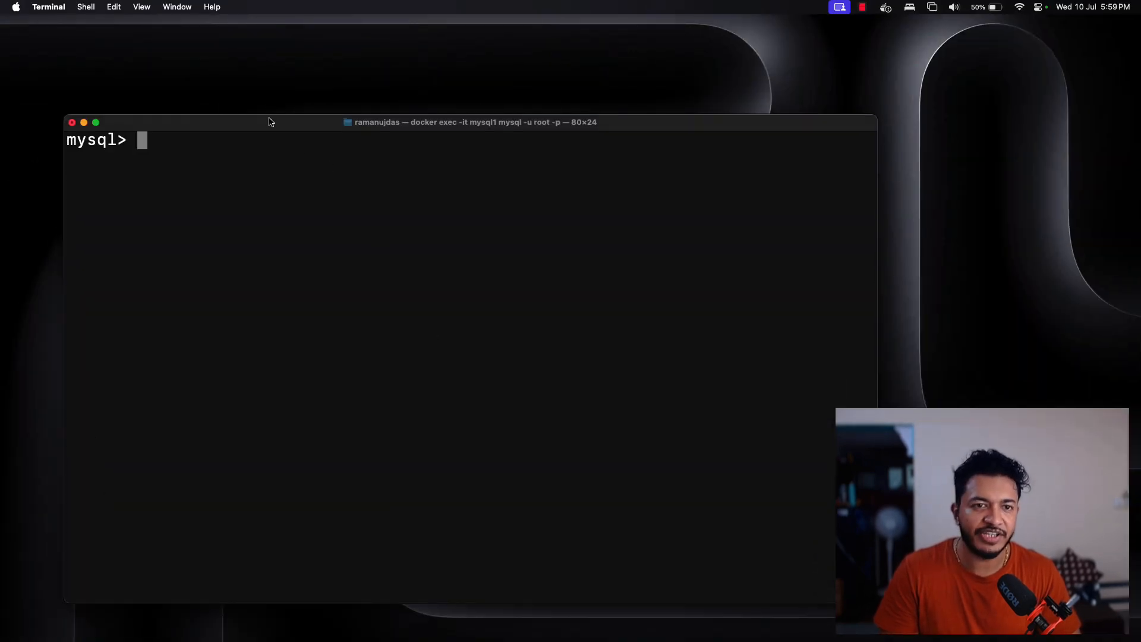
{"action": "left_click_drag", "start_coordinate": [270, 122], "coordinate": [407, 94]}
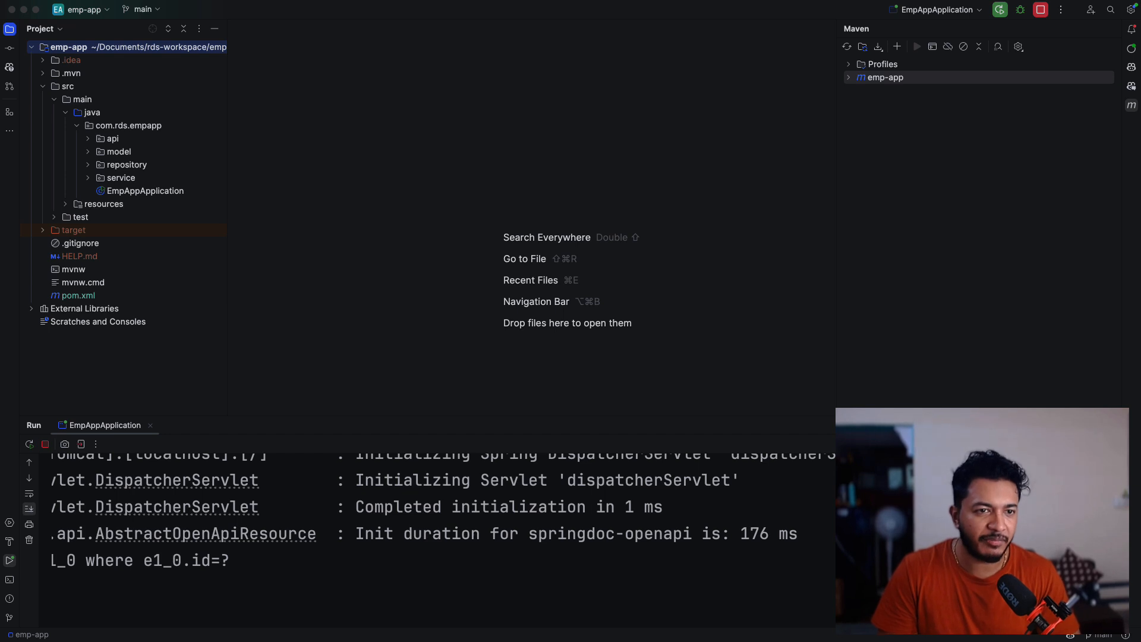
- Open application.properties under resources and view its datasource settings in a maximized editor
{"action": "double_click", "coordinate": [103, 204]}
{"action": "double_click", "coordinate": [141, 244]}
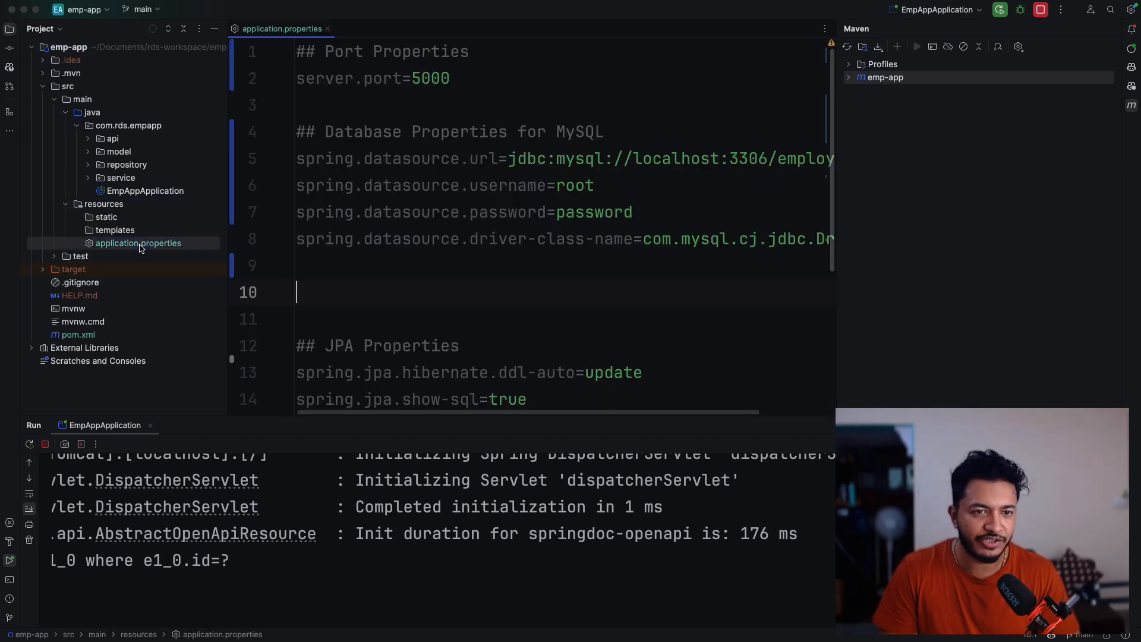
{"action": "scroll", "coordinate": [444, 334], "scroll_direction": "down", "scroll_amount": 2}
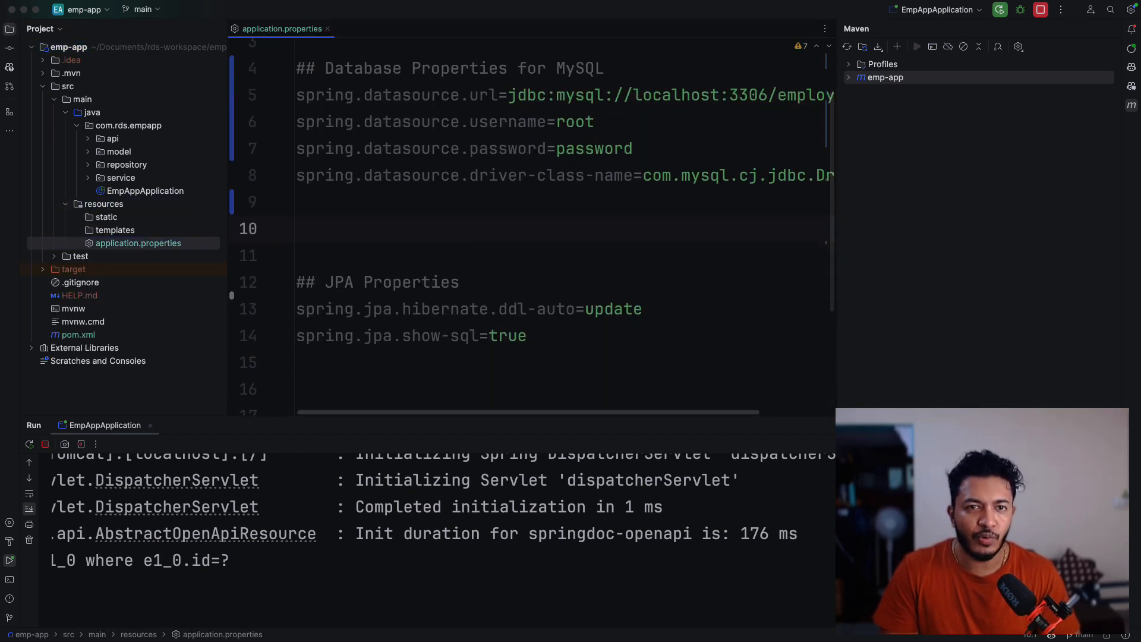
{"action": "double_click", "coordinate": [284, 30]}
{"action": "scroll", "coordinate": [484, 198], "scroll_direction": "up", "scroll_amount": 1}
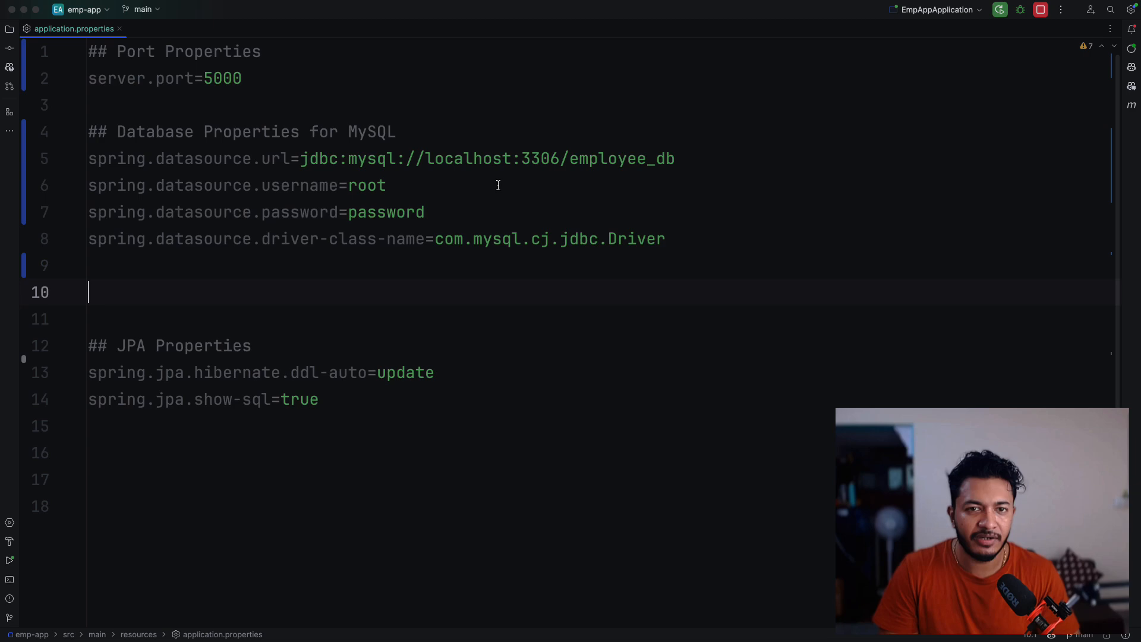
- Copy the database name employee_db from the datasource URL and switch to it with use employee_db; in the MySQL shell
{"action": "double_click", "coordinate": [571, 158]}
{"action": "key", "text": "super+c"}
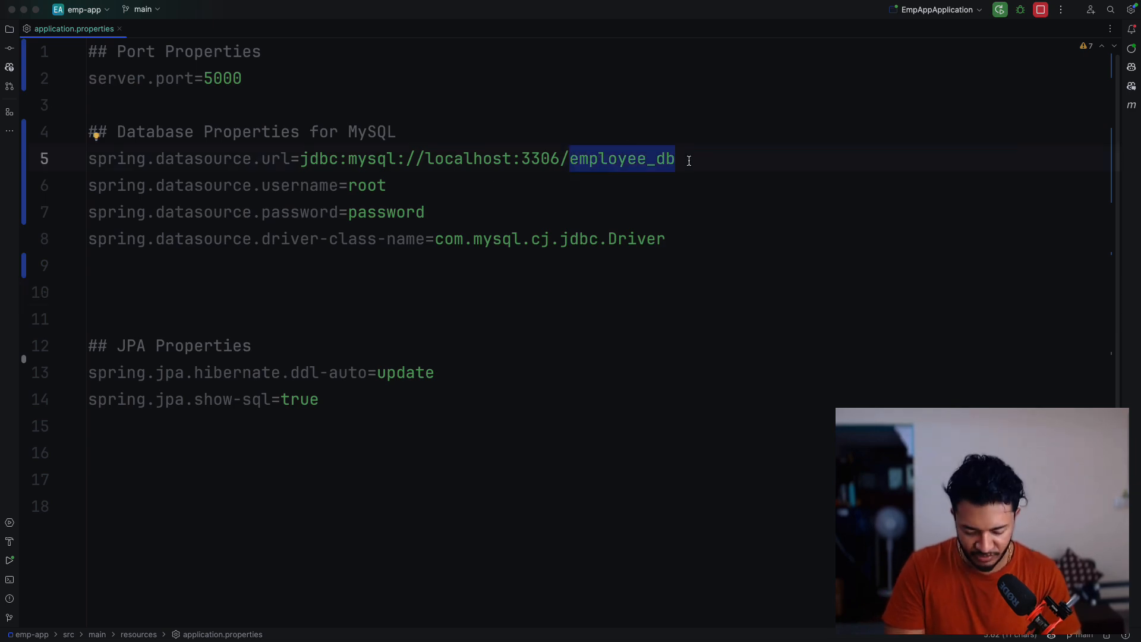
{"action": "key", "text": "ctrl+Left"}
{"action": "key", "text": "ctrl+Left"}
{"action": "type", "text": "use"}
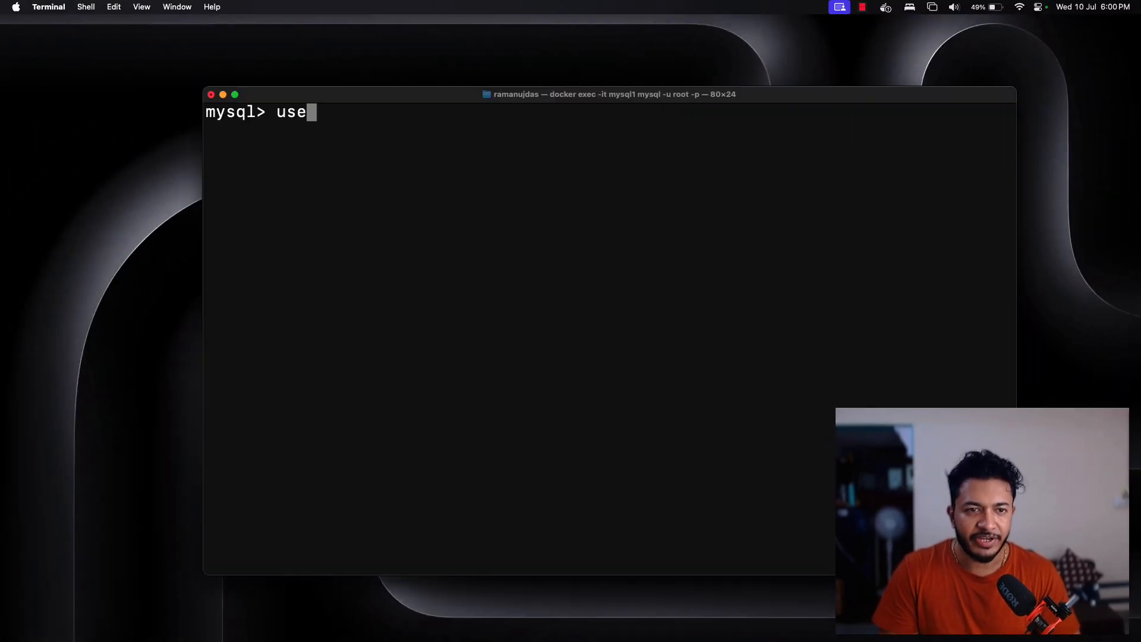
{"action": "key", "text": "super+v"}
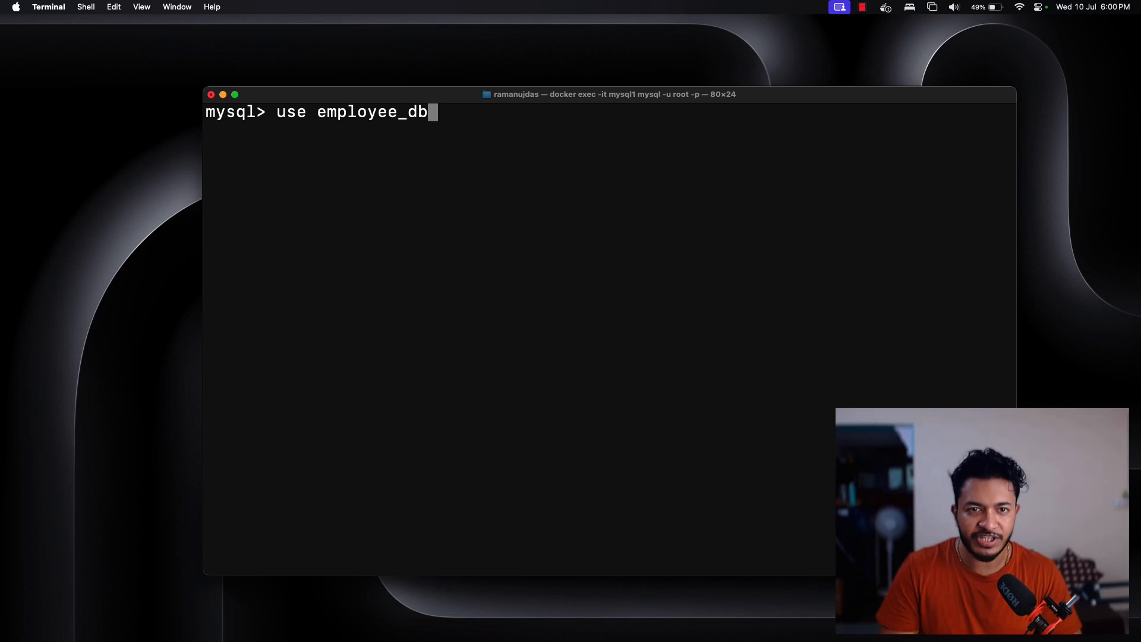
{"action": "type", "text": ";"}
{"action": "key", "text": "Return"}
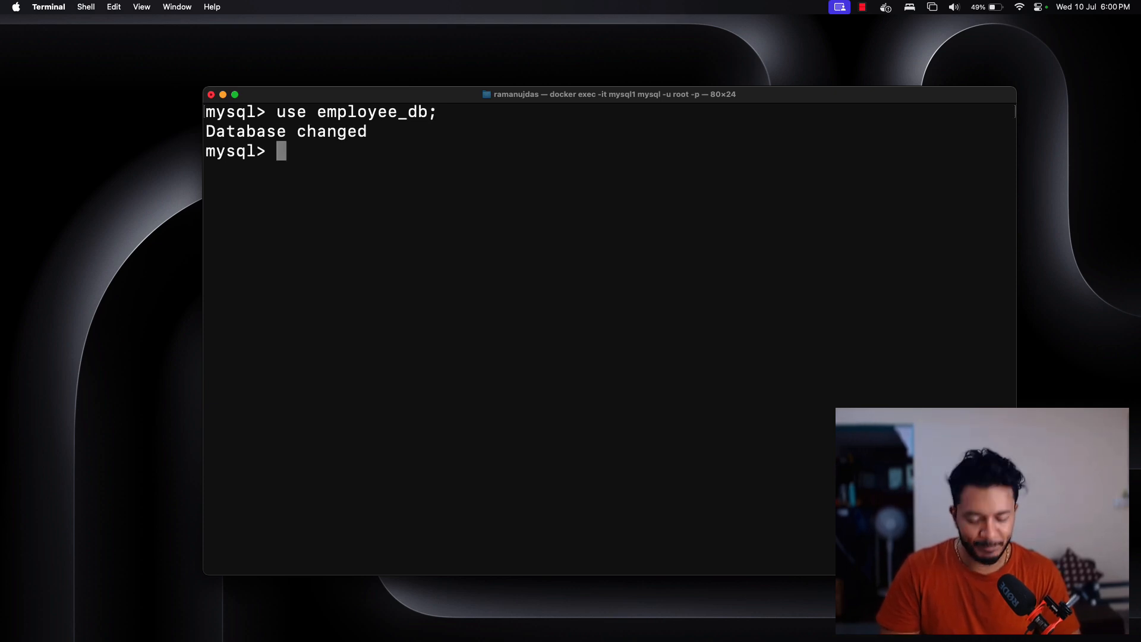
- Query all rows of the employee table with select * from employee; and highlight the saved record
{"action": "type", "text": "selec"}
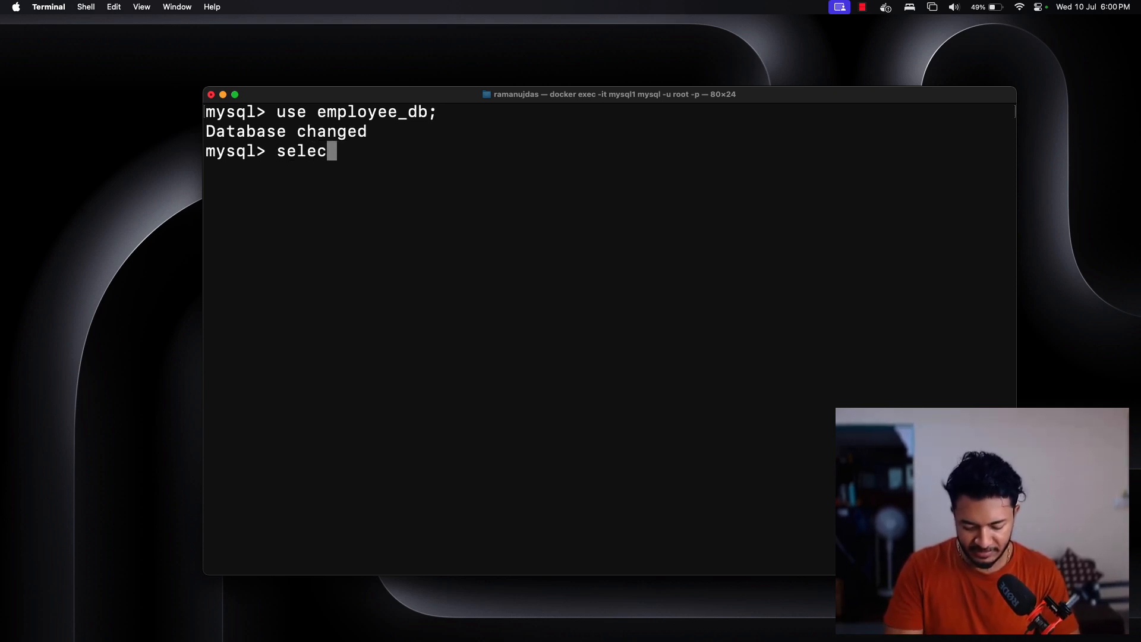
{"action": "type", "text": "t"}
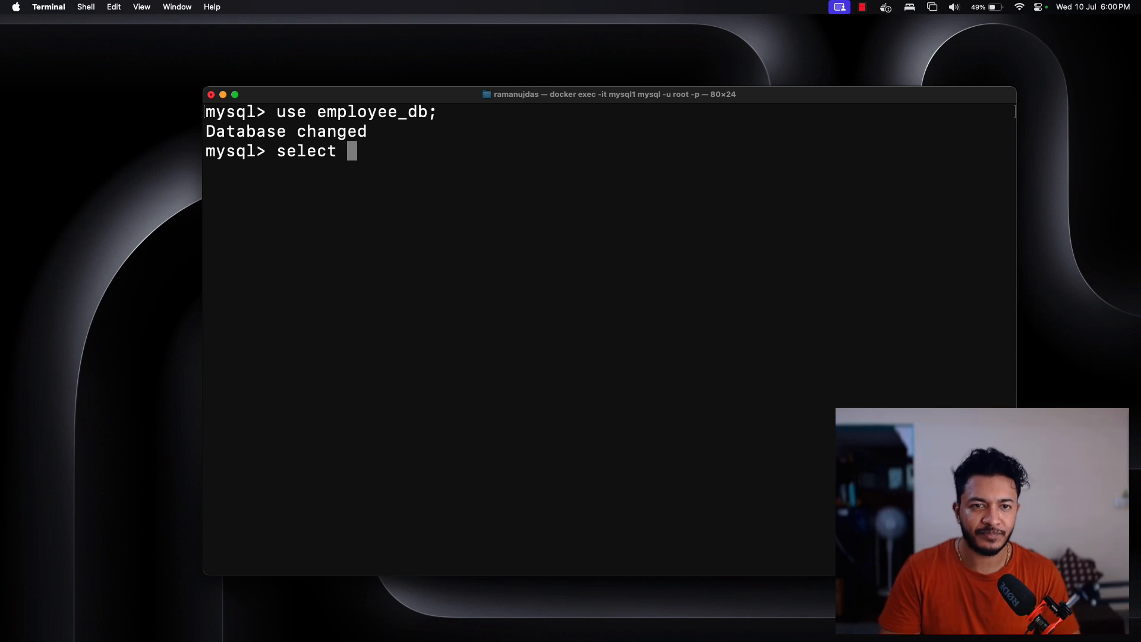
{"action": "type", "text": " * from"}
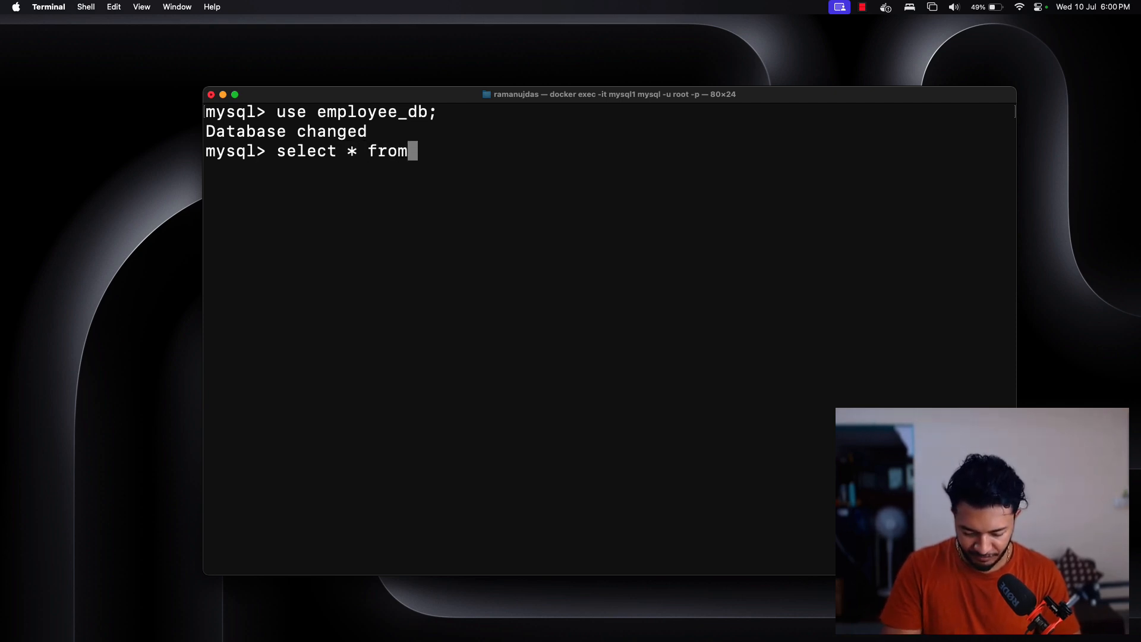
{"action": "type", "text": " employee"}
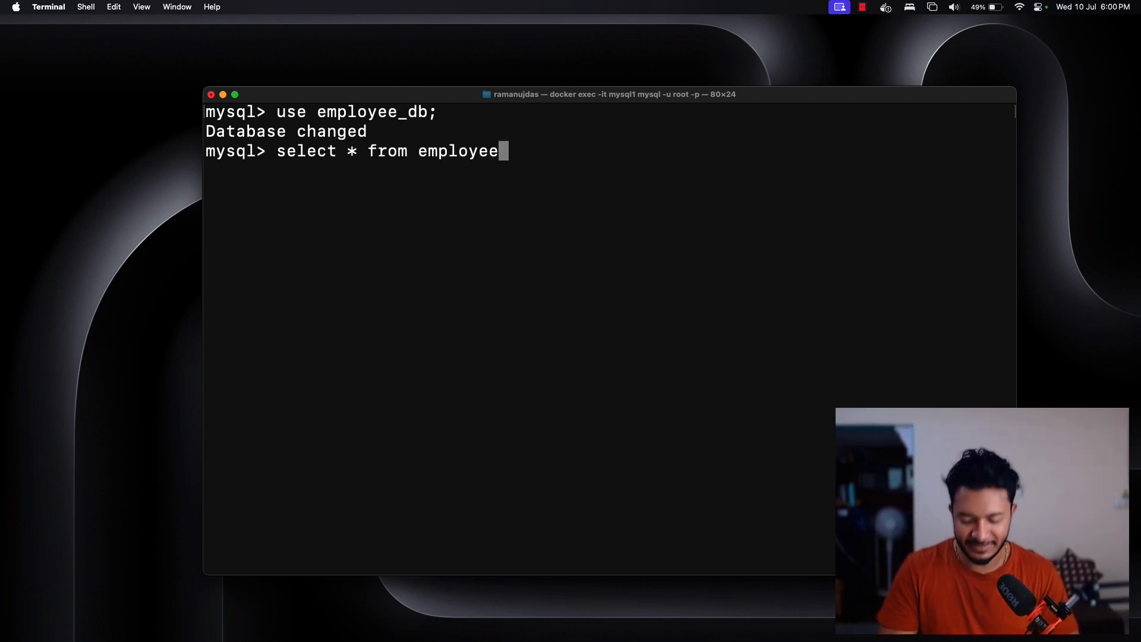
{"action": "type", "text": ";"}
{"action": "key", "text": "Return"}
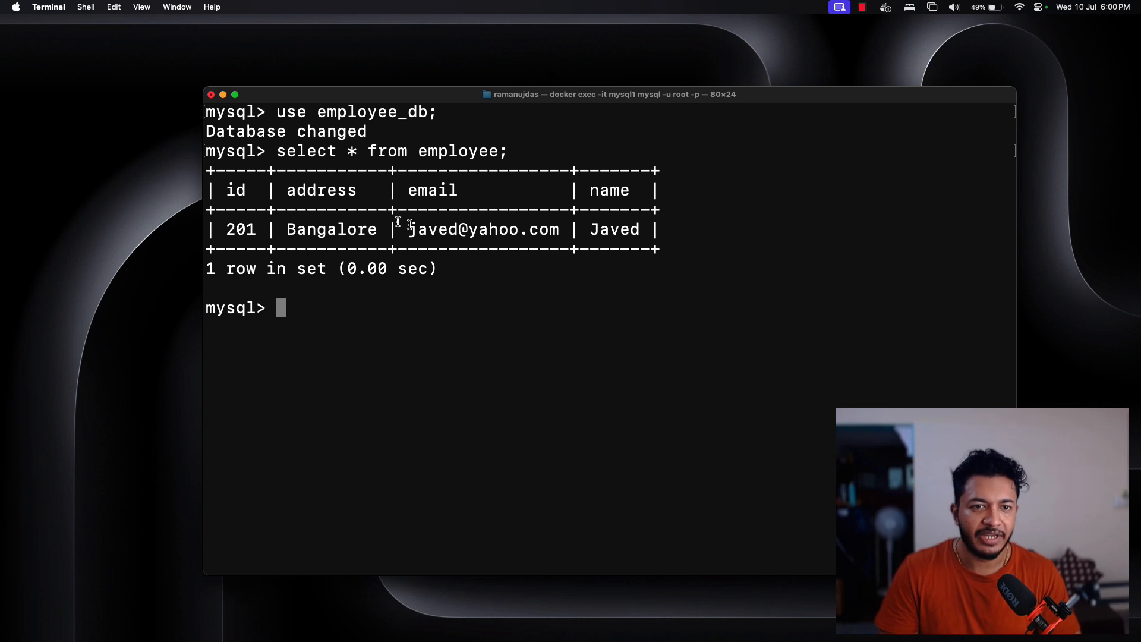
{"action": "left_click_drag", "start_coordinate": [219, 231], "coordinate": [640, 230]}
{"action": "left_click", "coordinate": [417, 316]}
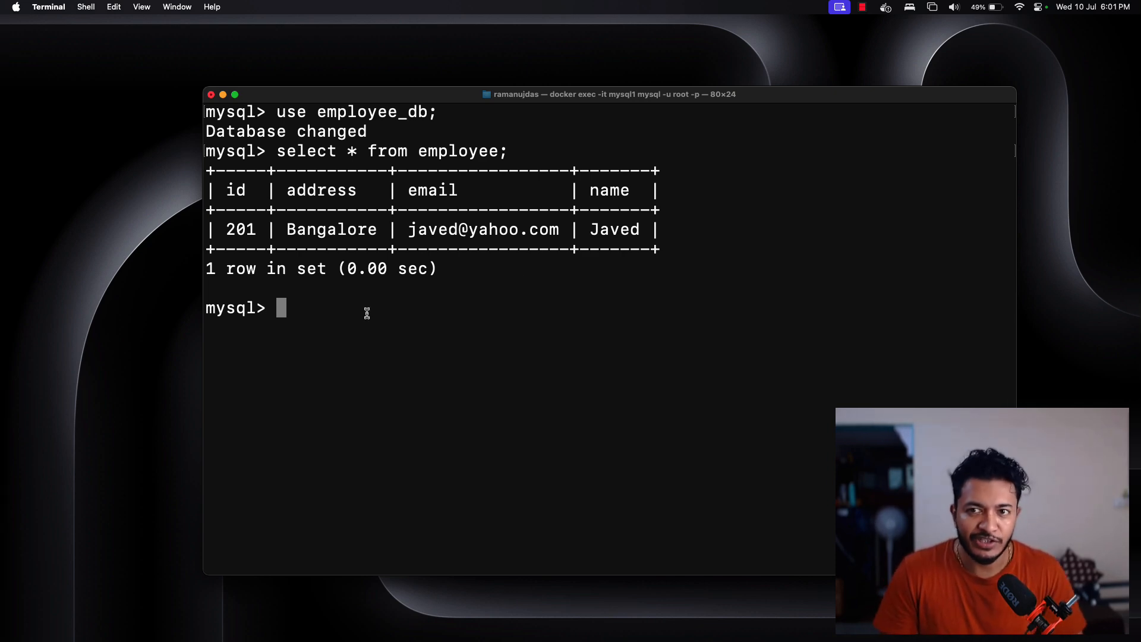
- Return to the Elastic Beanstalk environment and edit the Networking and database section of its Configuration
{"action": "key", "text": "ctrl+Right"}
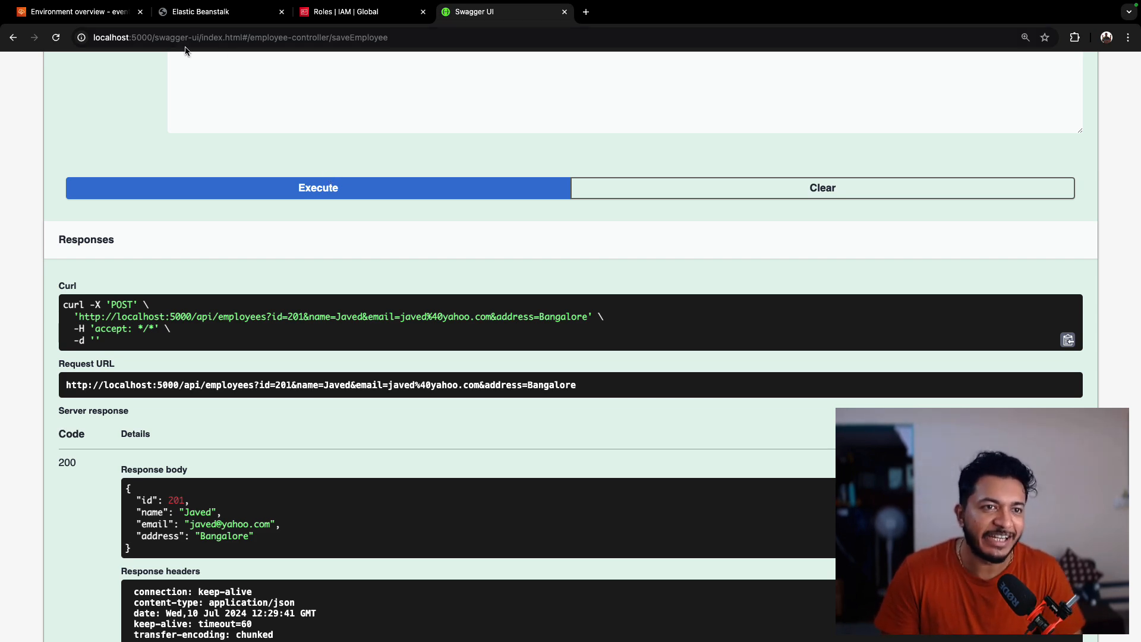
{"action": "left_click", "coordinate": [179, 18]}
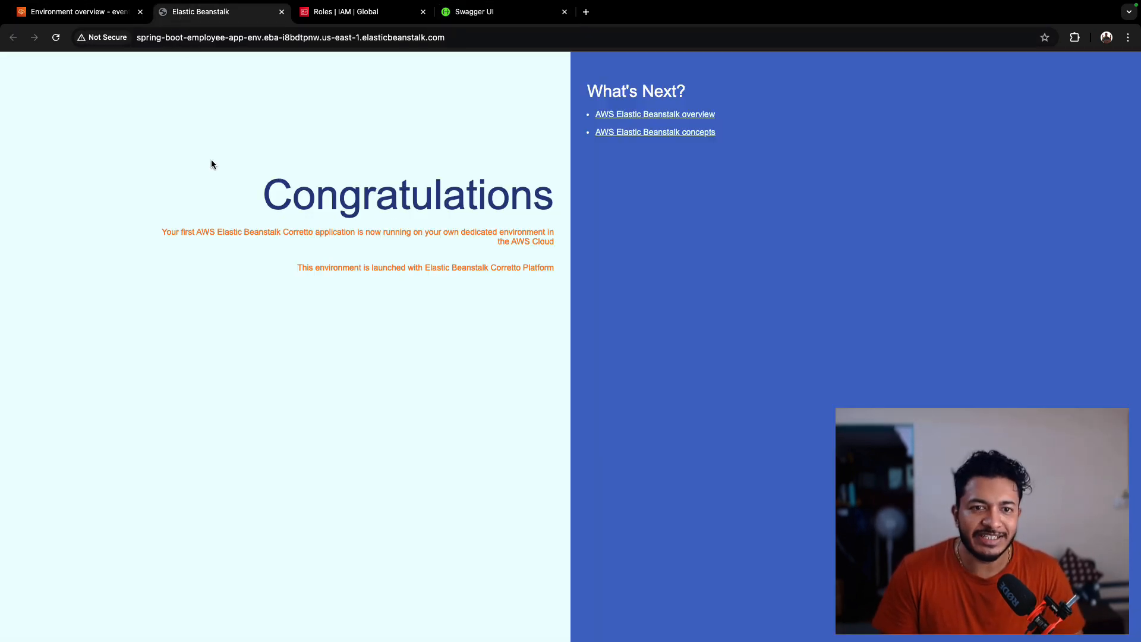
{"action": "left_click", "coordinate": [76, 12]}
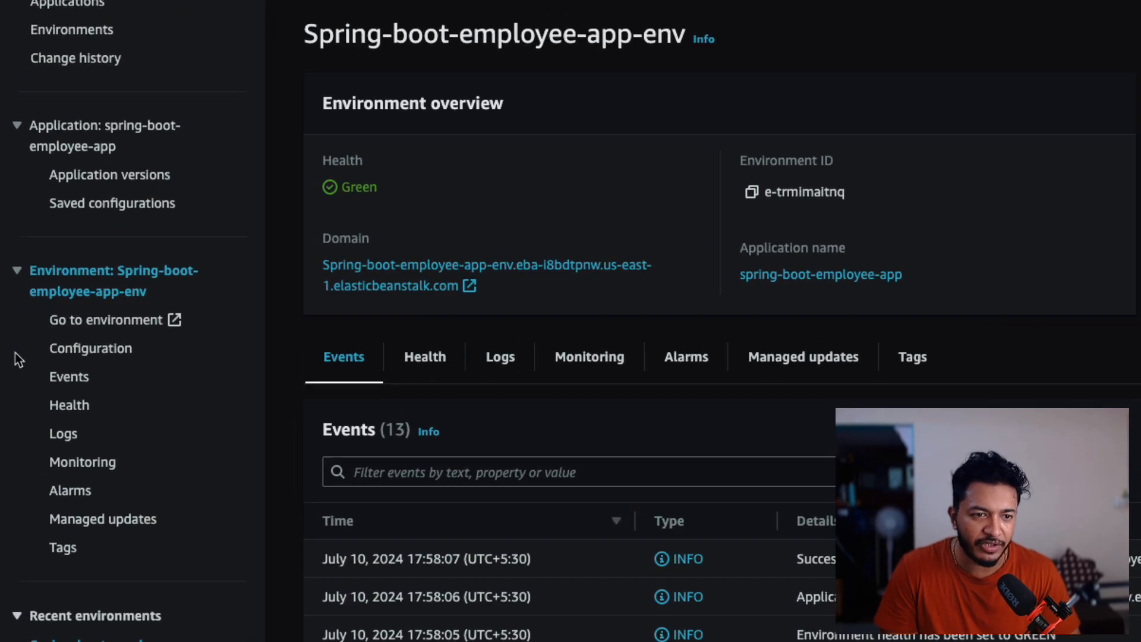
{"action": "left_click", "coordinate": [107, 349]}
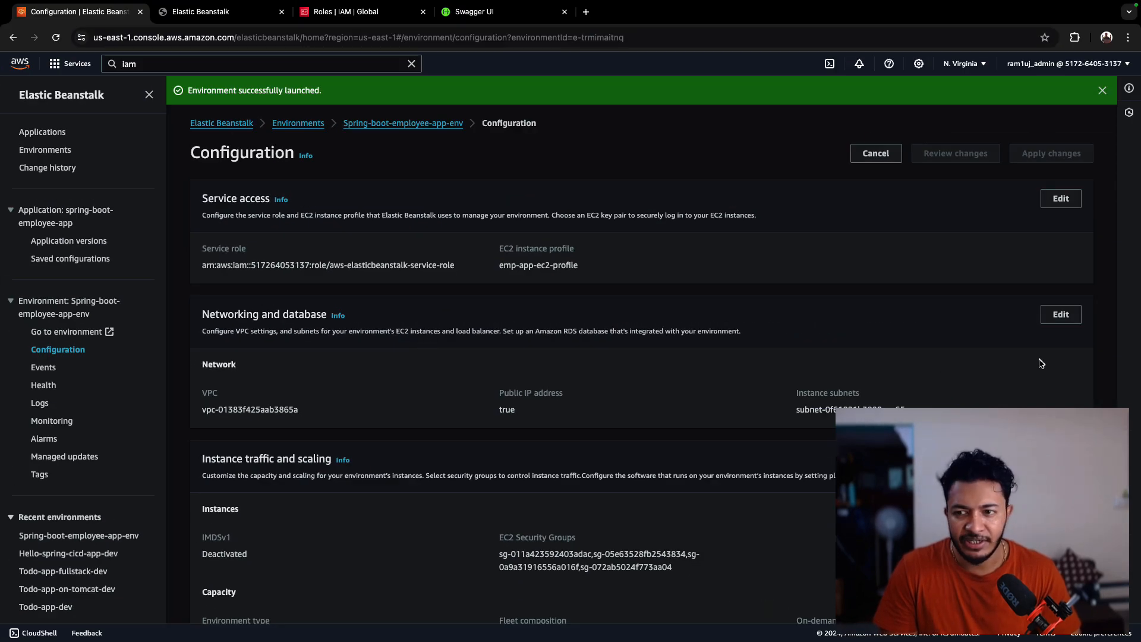
{"action": "left_click", "coordinate": [1060, 315]}
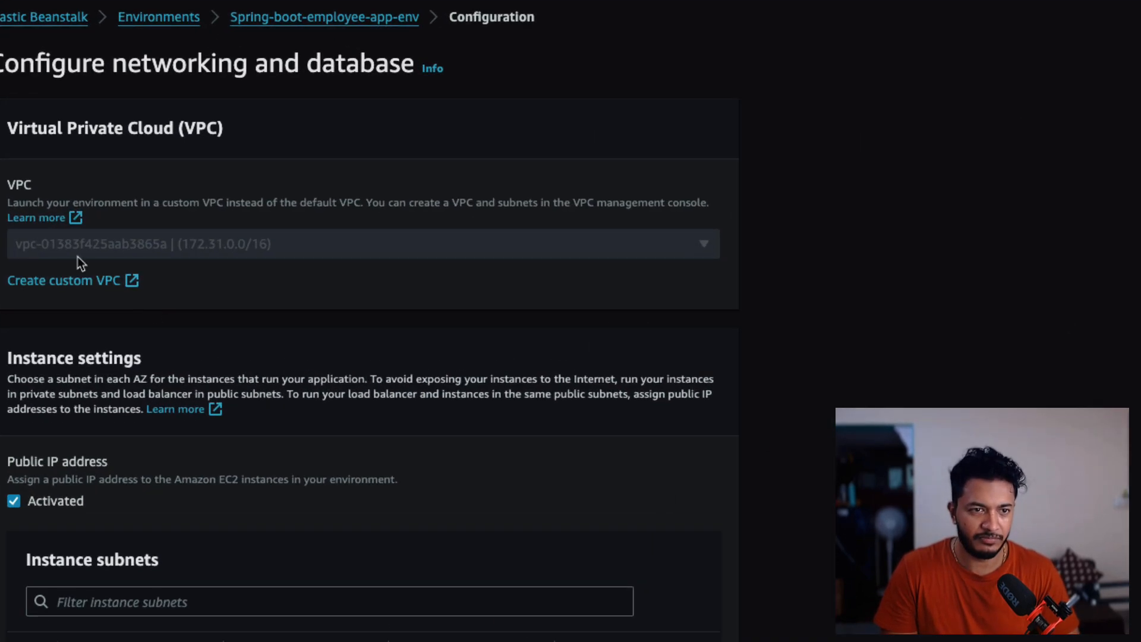
- Select the us-east-1a database subnet and enable the database
{"action": "scroll", "coordinate": [0, 459], "scroll_direction": "down", "scroll_amount": 3}
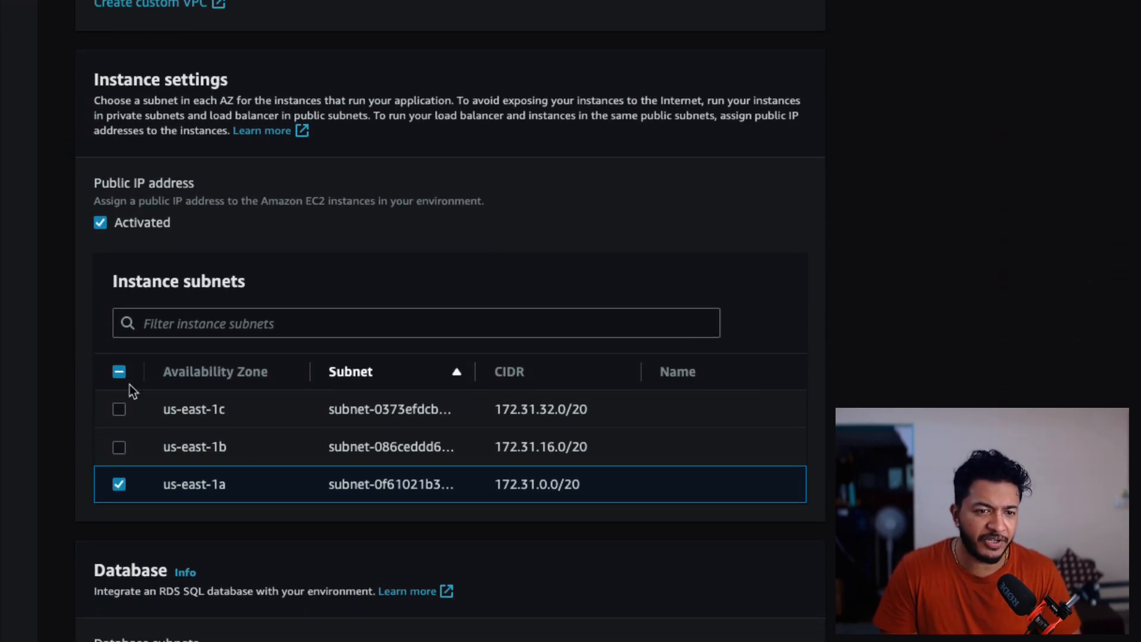
{"action": "scroll", "coordinate": [128, 383], "scroll_direction": "down", "scroll_amount": 3}
{"action": "scroll", "coordinate": [129, 384], "scroll_direction": "down", "scroll_amount": 3}
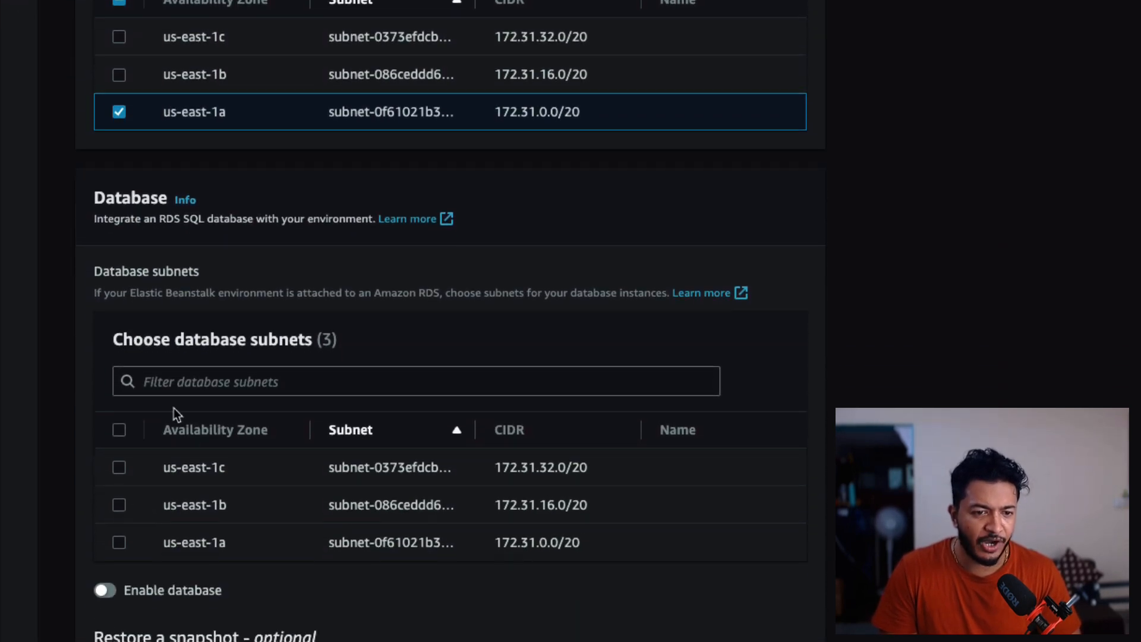
{"action": "left_click", "coordinate": [119, 541]}
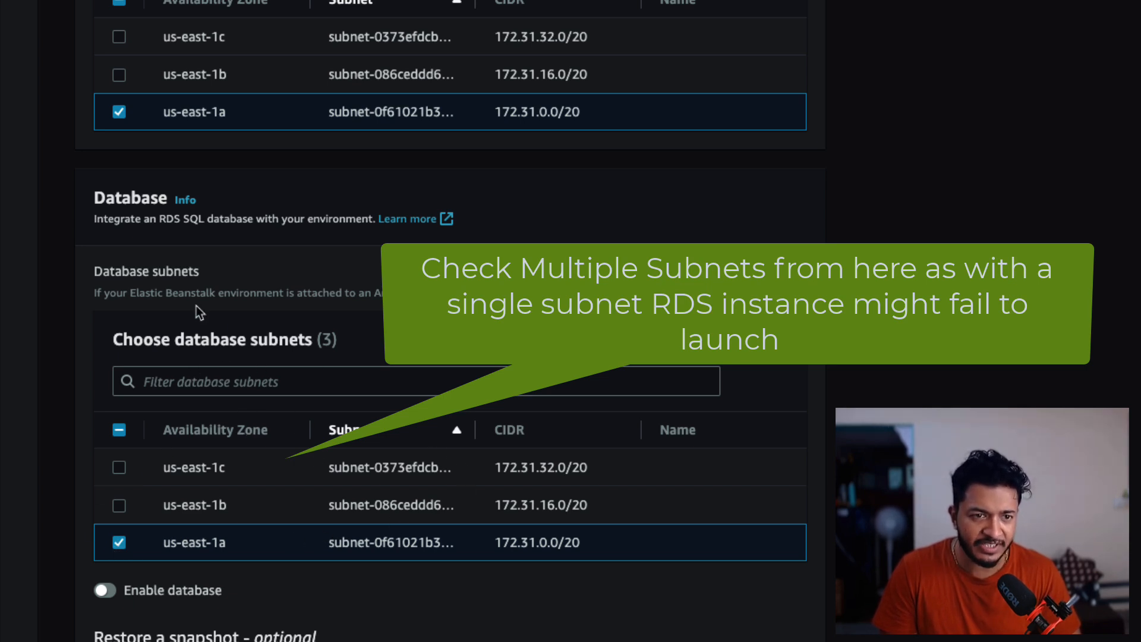
{"action": "scroll", "coordinate": [252, 401], "scroll_direction": "down", "scroll_amount": 1}
{"action": "scroll", "coordinate": [251, 401], "scroll_direction": "down", "scroll_amount": 2}
{"action": "left_click", "coordinate": [126, 426]}
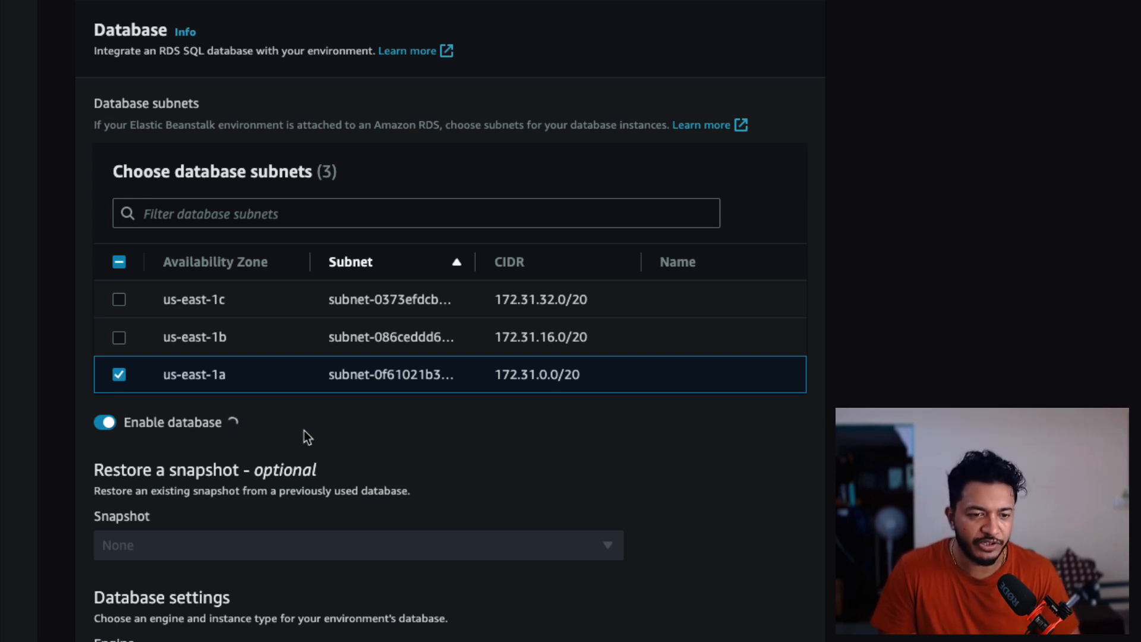
- Review the database engine version and instance class options, keeping 8.0.35 and db.t3.small
{"action": "scroll", "coordinate": [304, 430], "scroll_direction": "down", "scroll_amount": 1}
{"action": "scroll", "coordinate": [304, 430], "scroll_direction": "down", "scroll_amount": 2}
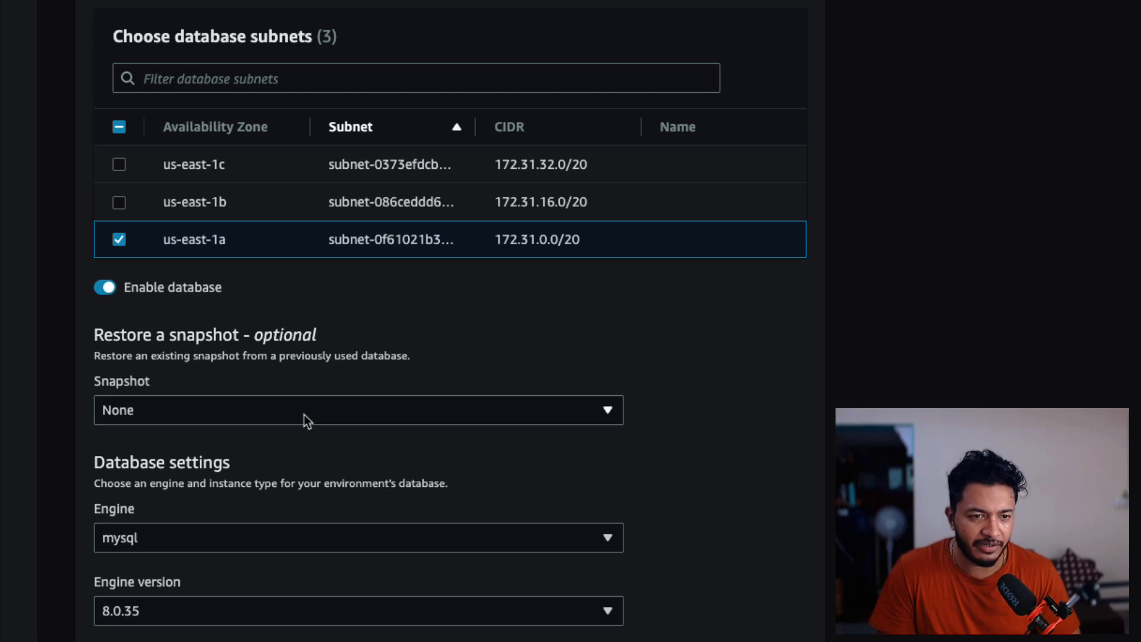
{"action": "scroll", "coordinate": [468, 422], "scroll_direction": "down", "scroll_amount": 4}
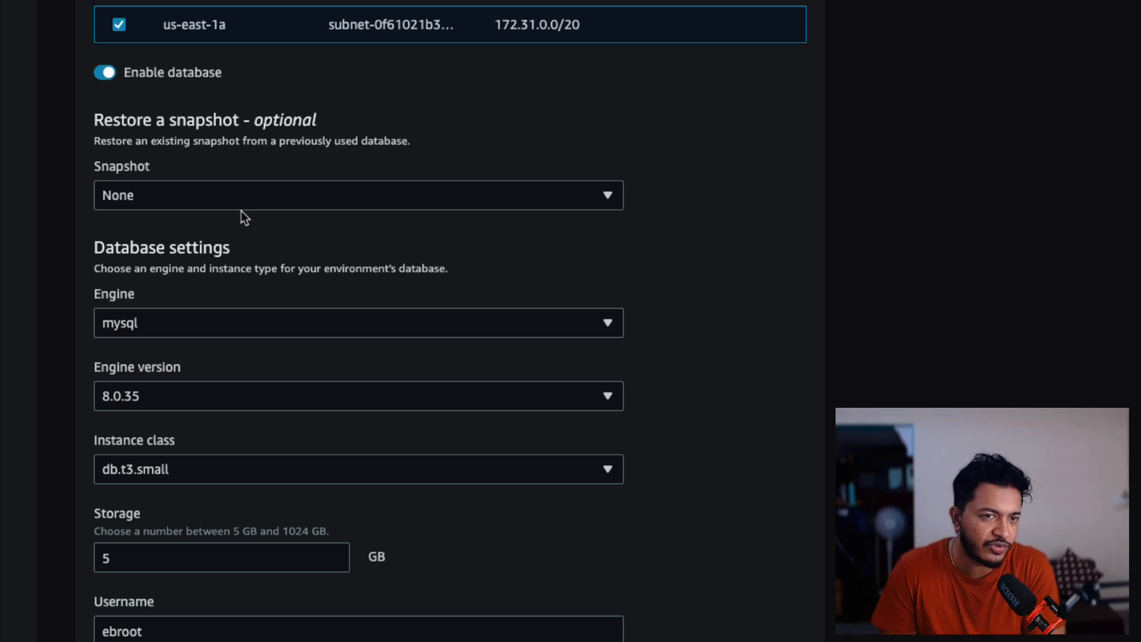
{"action": "scroll", "coordinate": [259, 331], "scroll_direction": "down", "scroll_amount": 1}
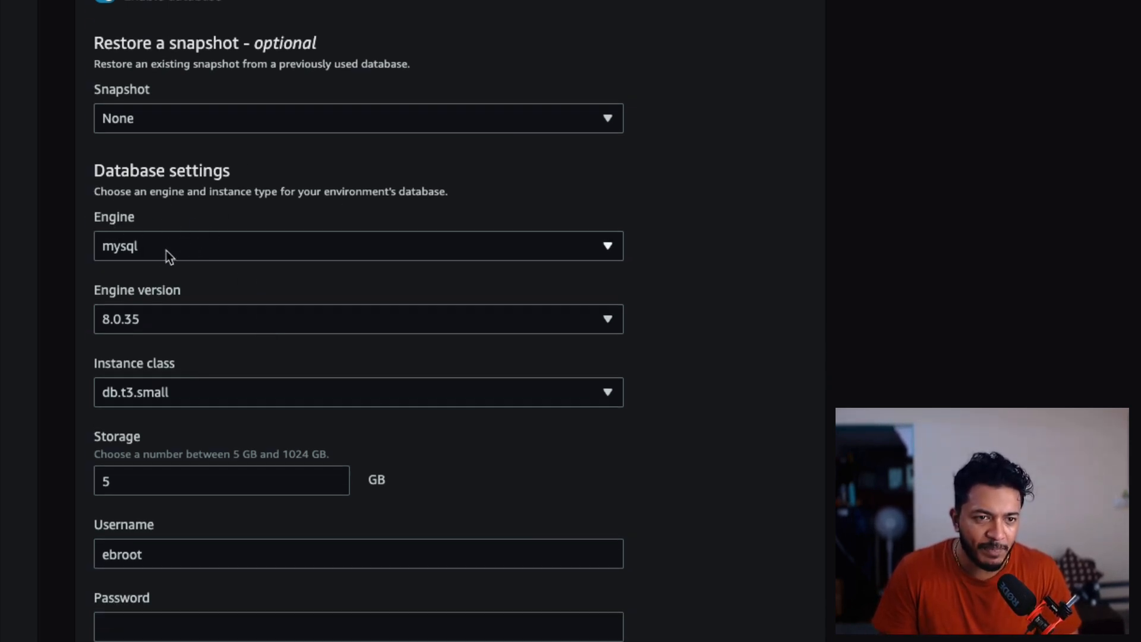
{"action": "left_click", "coordinate": [209, 327]}
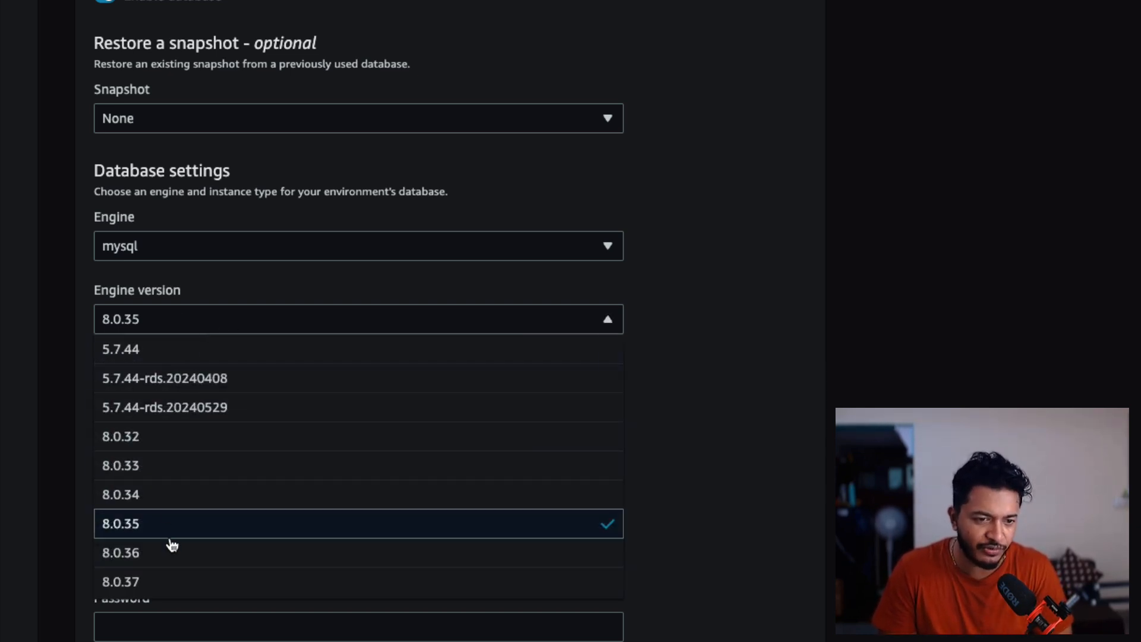
{"action": "scroll", "coordinate": [191, 527], "scroll_direction": "down", "scroll_amount": 1}
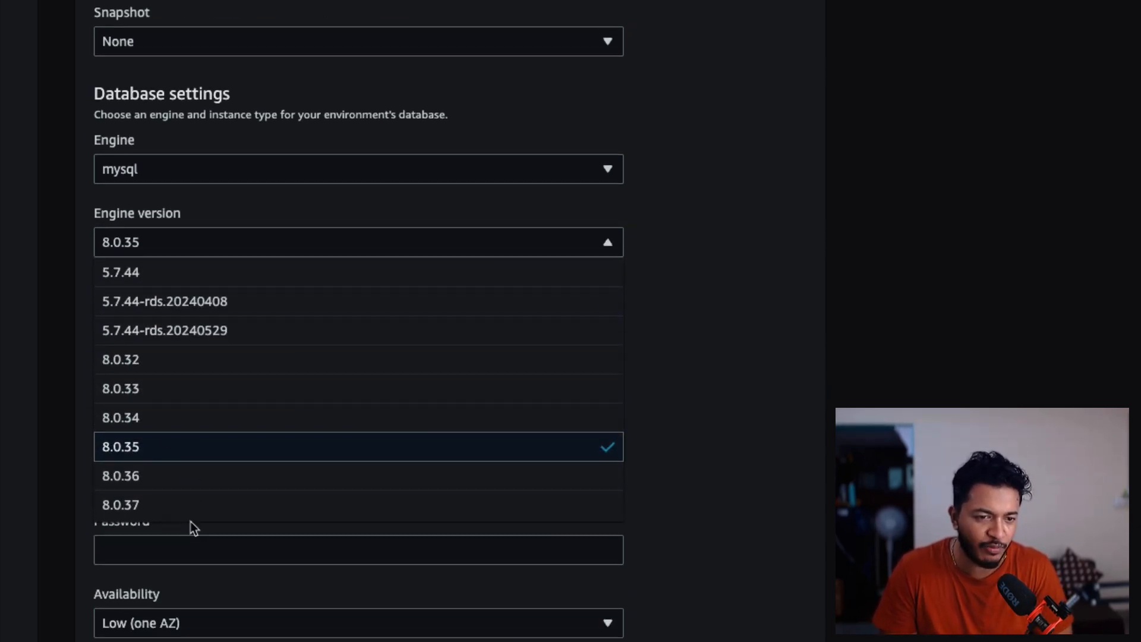
{"action": "left_click", "coordinate": [159, 455]}
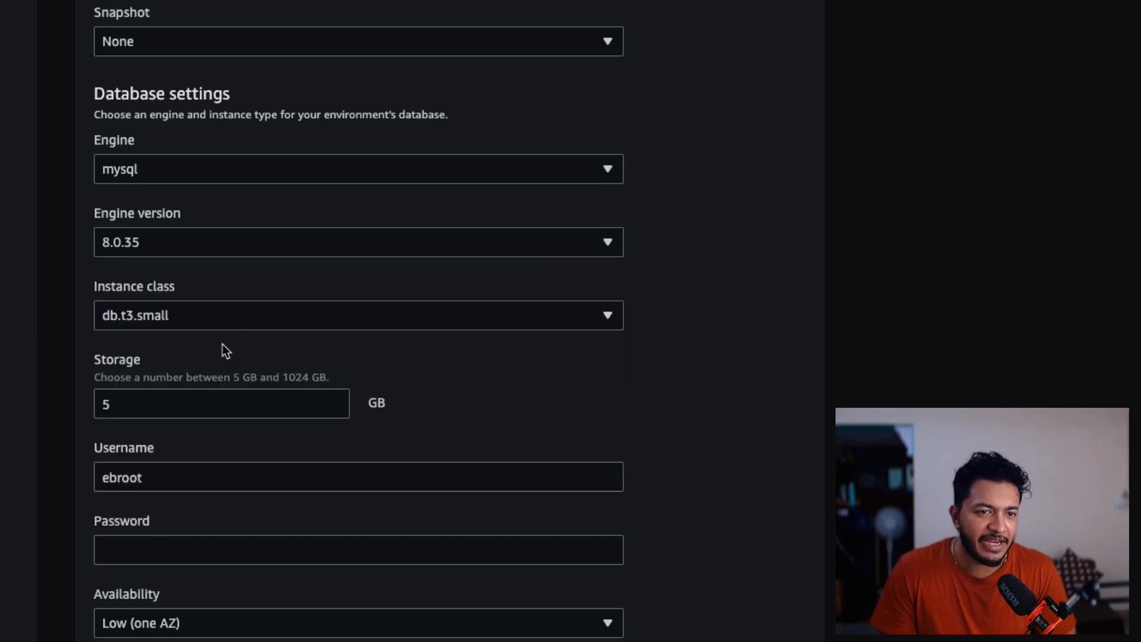
{"action": "left_click", "coordinate": [313, 323]}
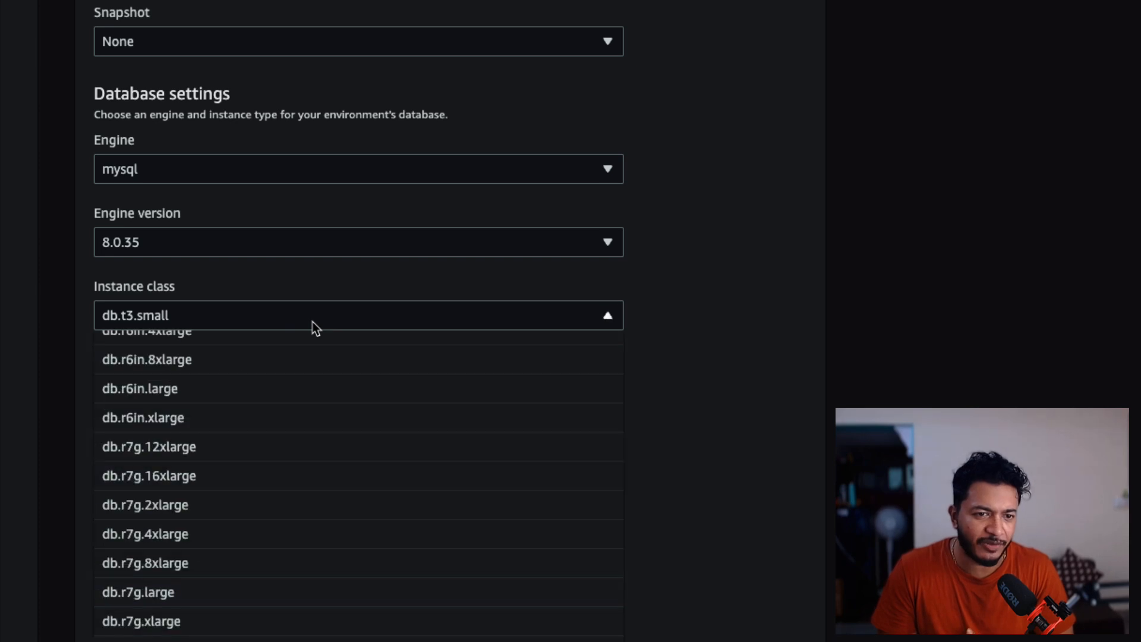
{"action": "left_click", "coordinate": [312, 323]}
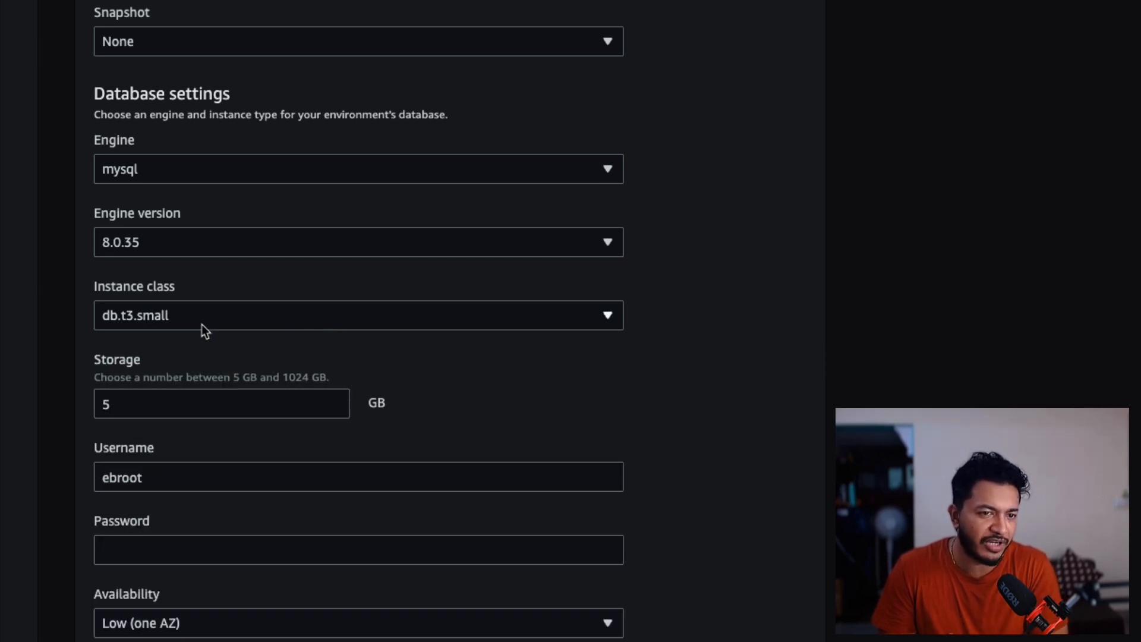
{"action": "scroll", "coordinate": [187, 341], "scroll_direction": "down", "scroll_amount": 2}
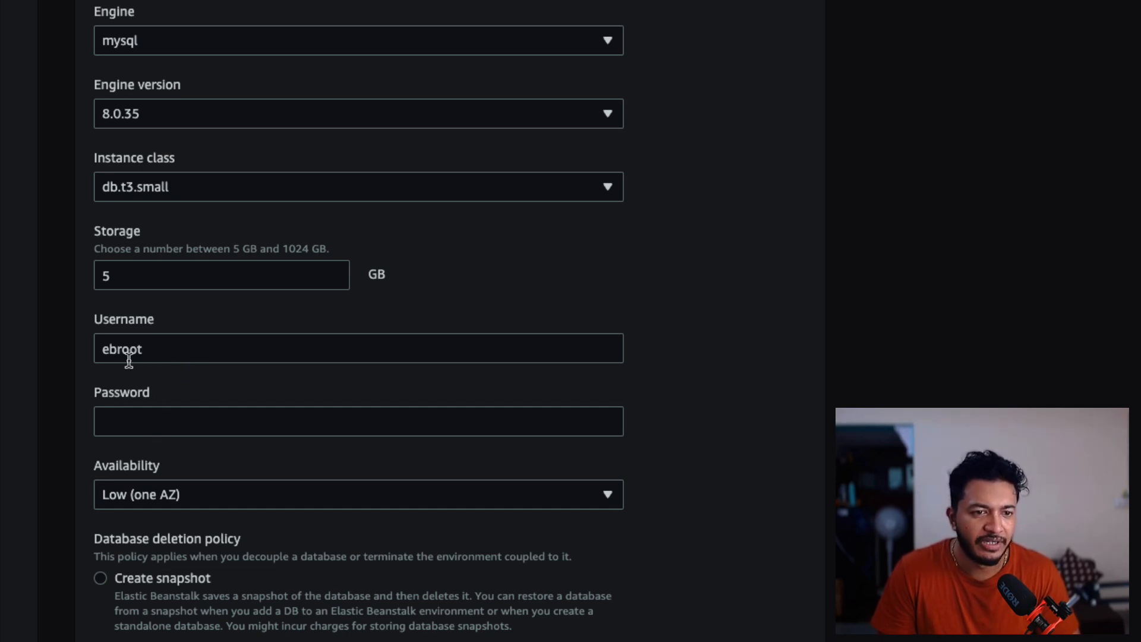
- Set the database username to root and enter the database password
{"action": "left_click", "coordinate": [103, 348]}
{"action": "left_click_drag", "start_coordinate": [102, 349], "coordinate": [151, 345]}
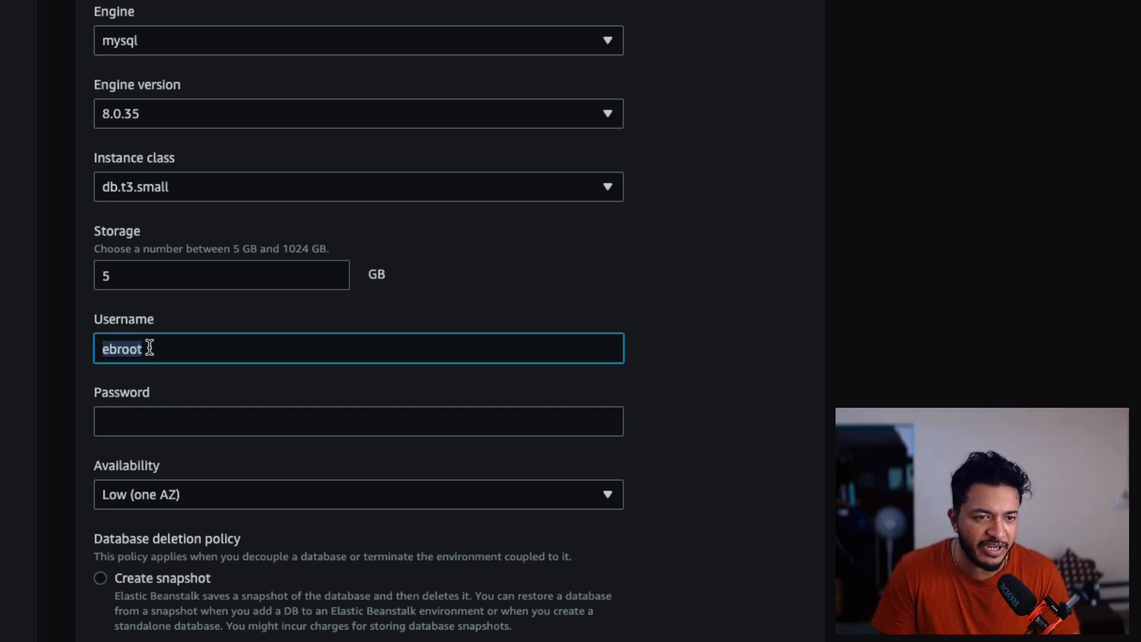
{"action": "left_click", "coordinate": [155, 345]}
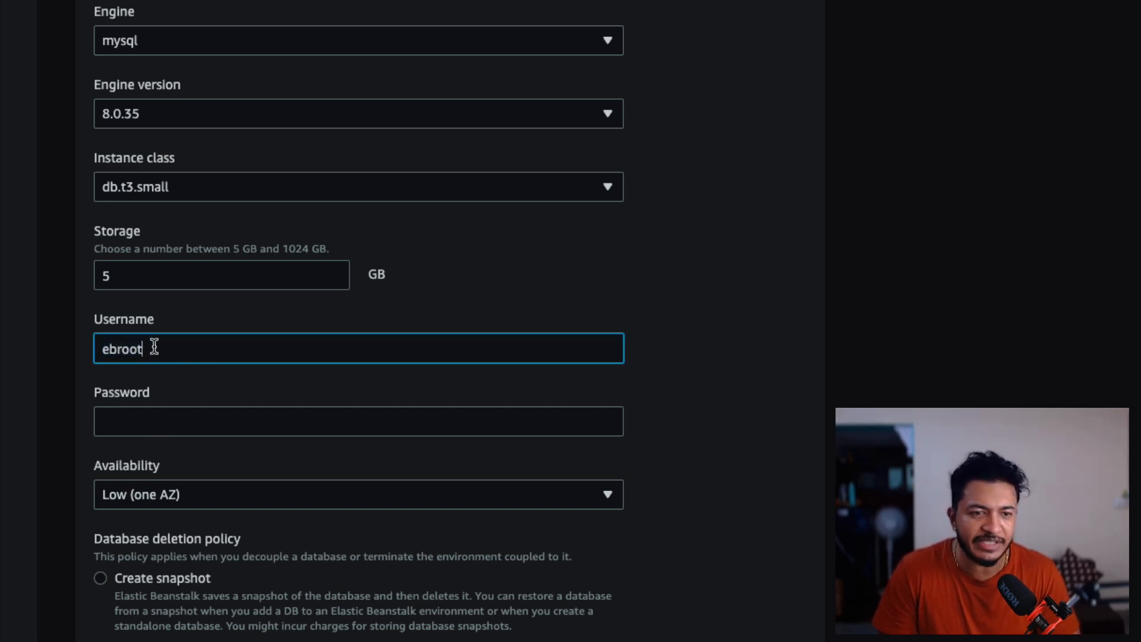
{"action": "left_click", "coordinate": [117, 349]}
{"action": "key", "text": "BackSpace"}
{"action": "key", "text": "BackSpace"}
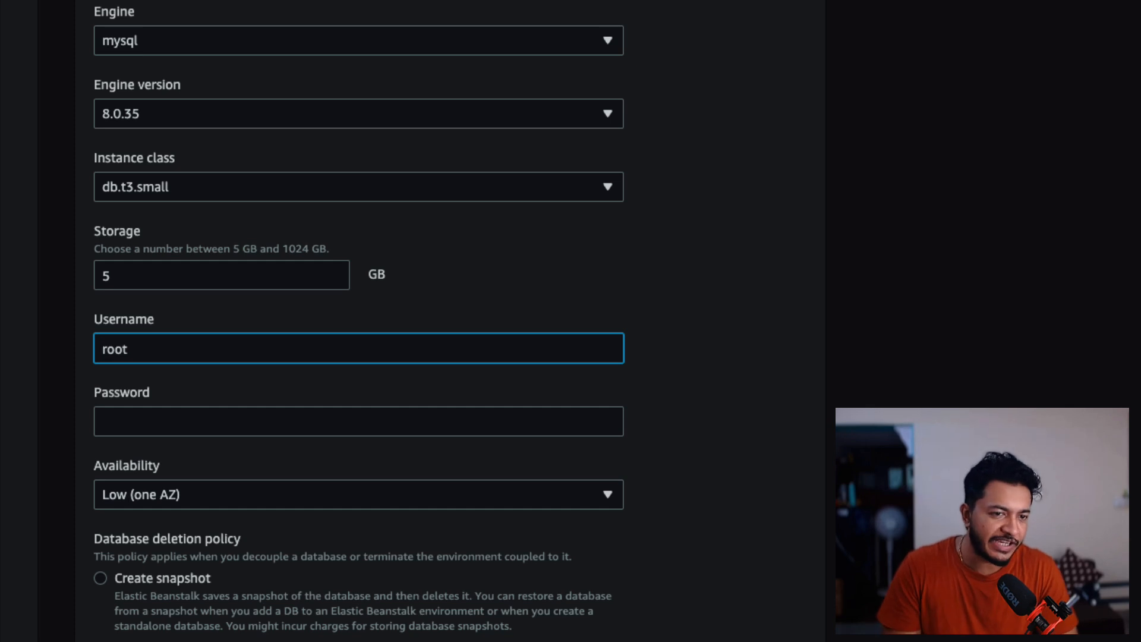
{"action": "key", "text": "Tab"}
{"action": "type", "text": "•••••"}
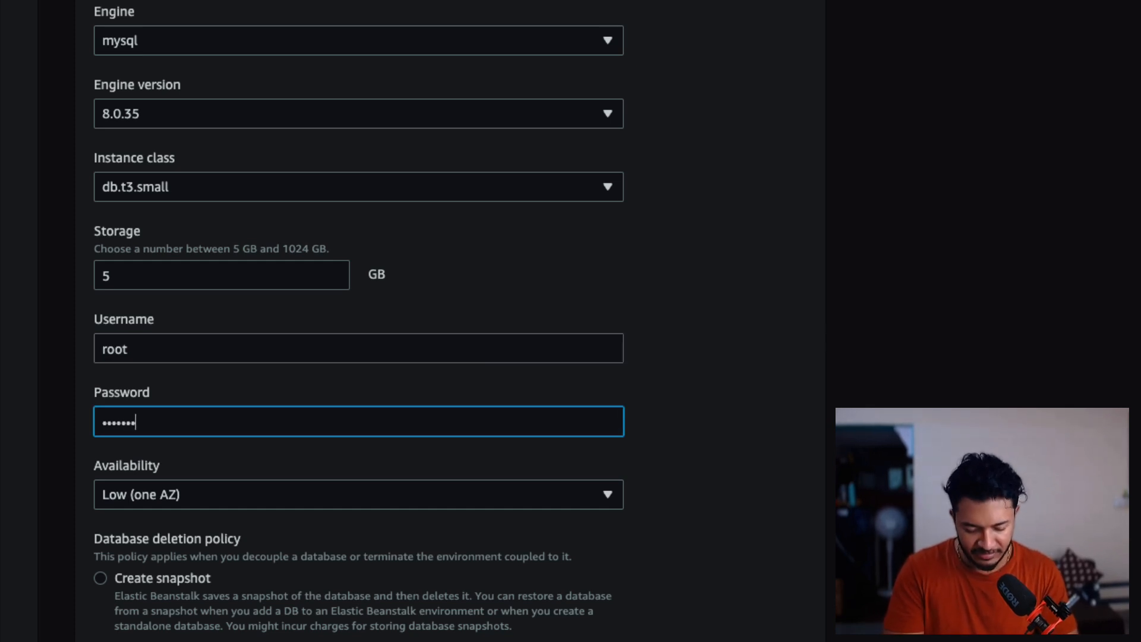
{"action": "type", "text": "•"}
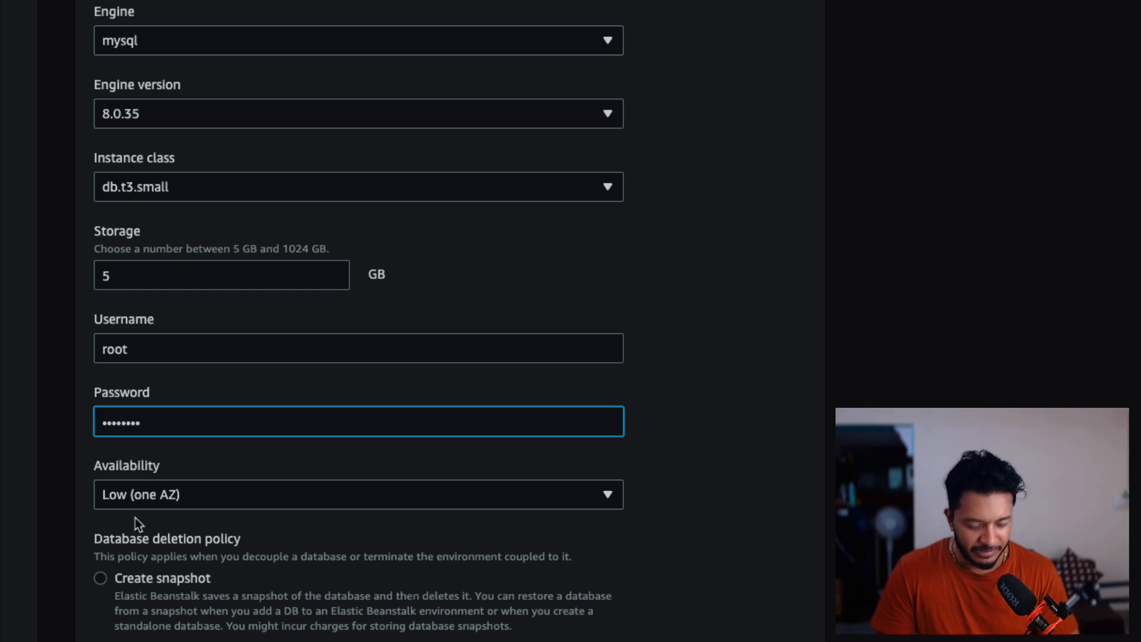
- Apply the networking and database configuration changes and refresh the environment overview
{"action": "scroll", "coordinate": [218, 488], "scroll_direction": "down", "scroll_amount": 1}
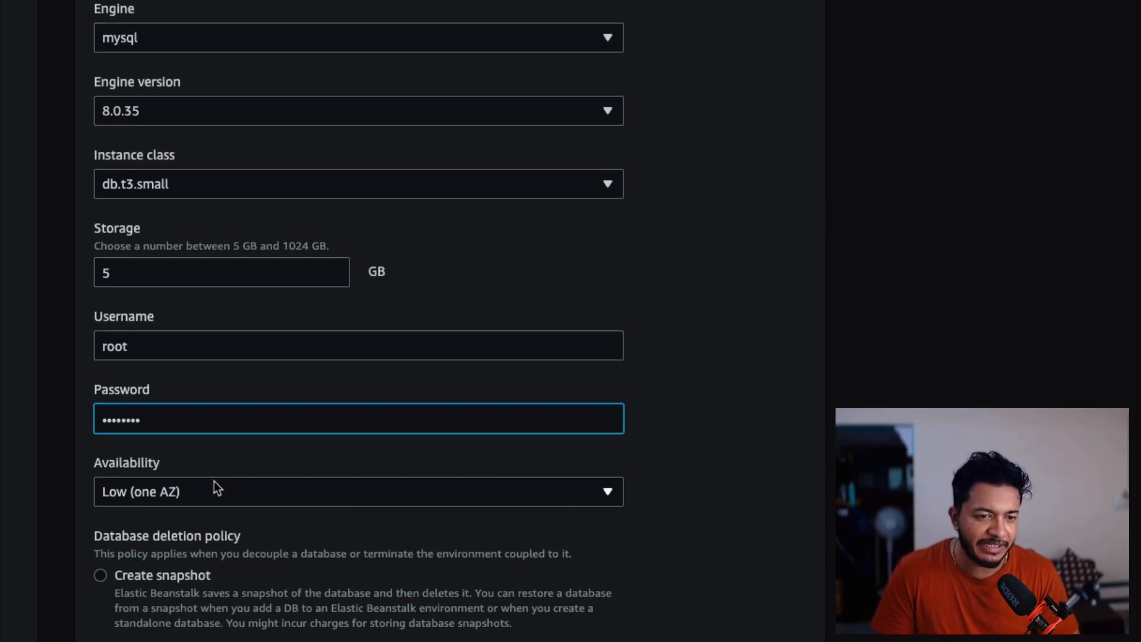
{"action": "scroll", "coordinate": [214, 480], "scroll_direction": "up", "scroll_amount": 1}
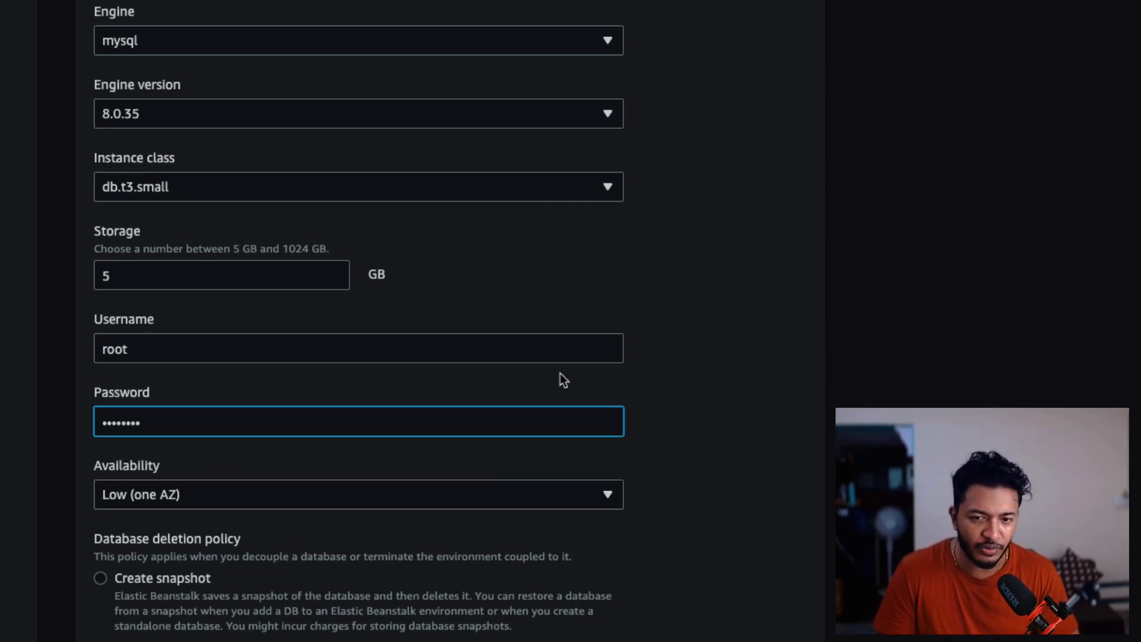
{"action": "scroll", "coordinate": [559, 373], "scroll_direction": "up", "scroll_amount": 2}
{"action": "scroll", "coordinate": [559, 372], "scroll_direction": "down", "scroll_amount": 2}
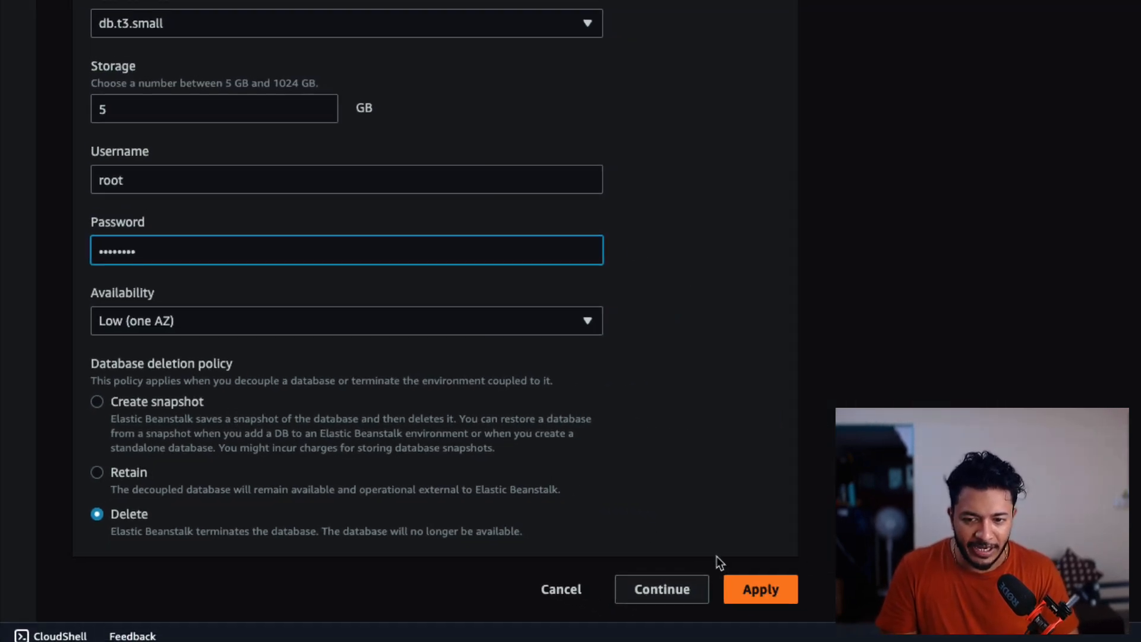
{"action": "left_click", "coordinate": [755, 589]}
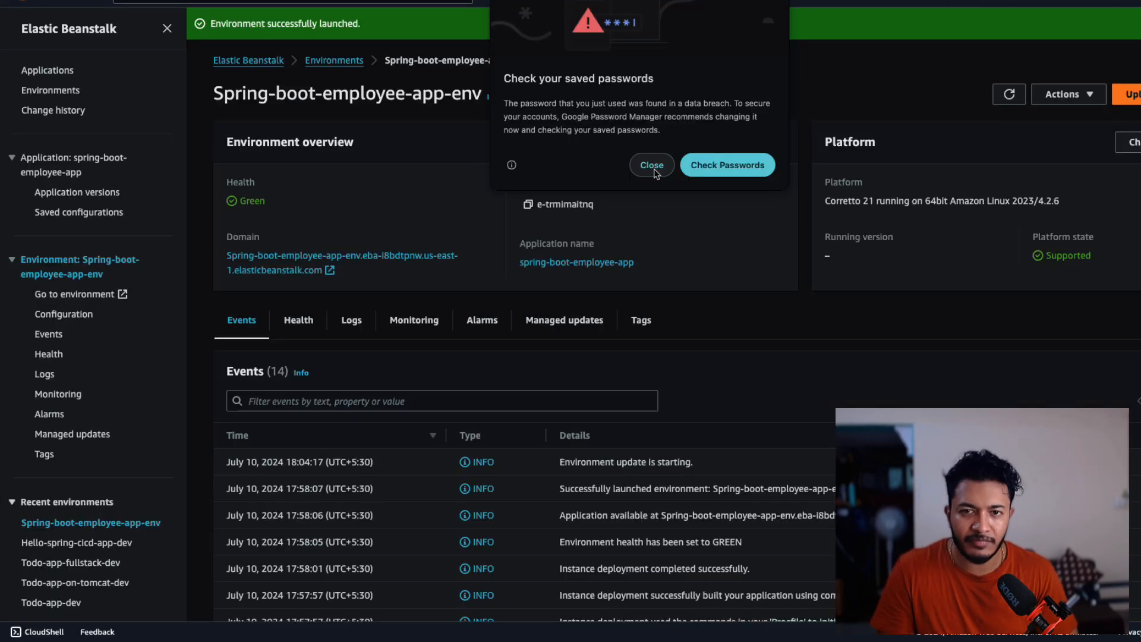
{"action": "left_click", "coordinate": [652, 166]}
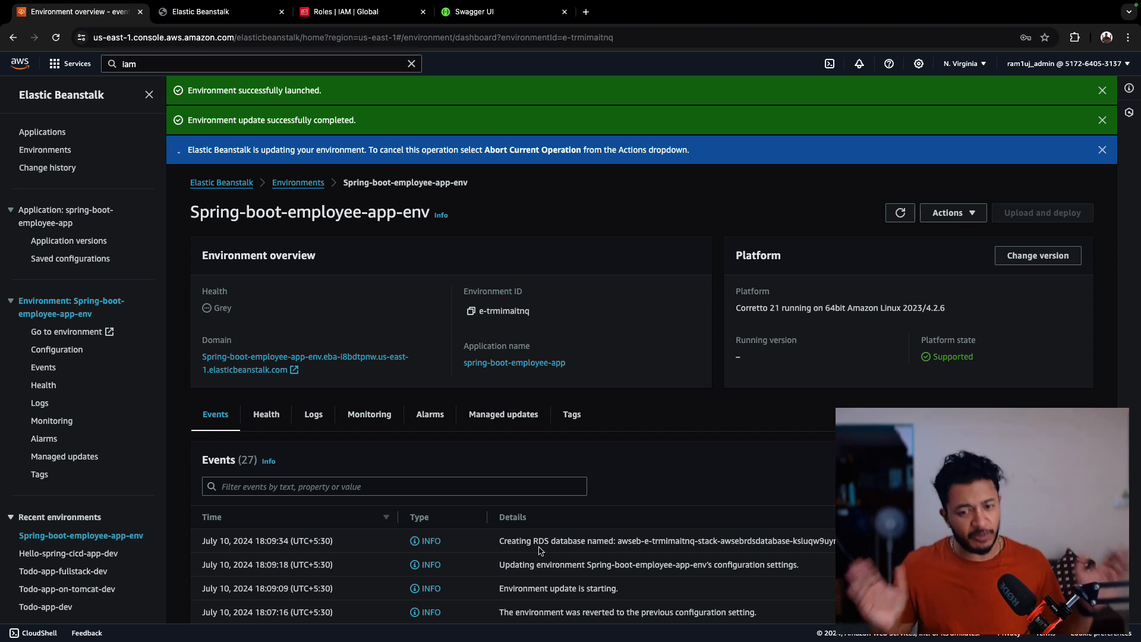
{"action": "left_click", "coordinate": [898, 218]}
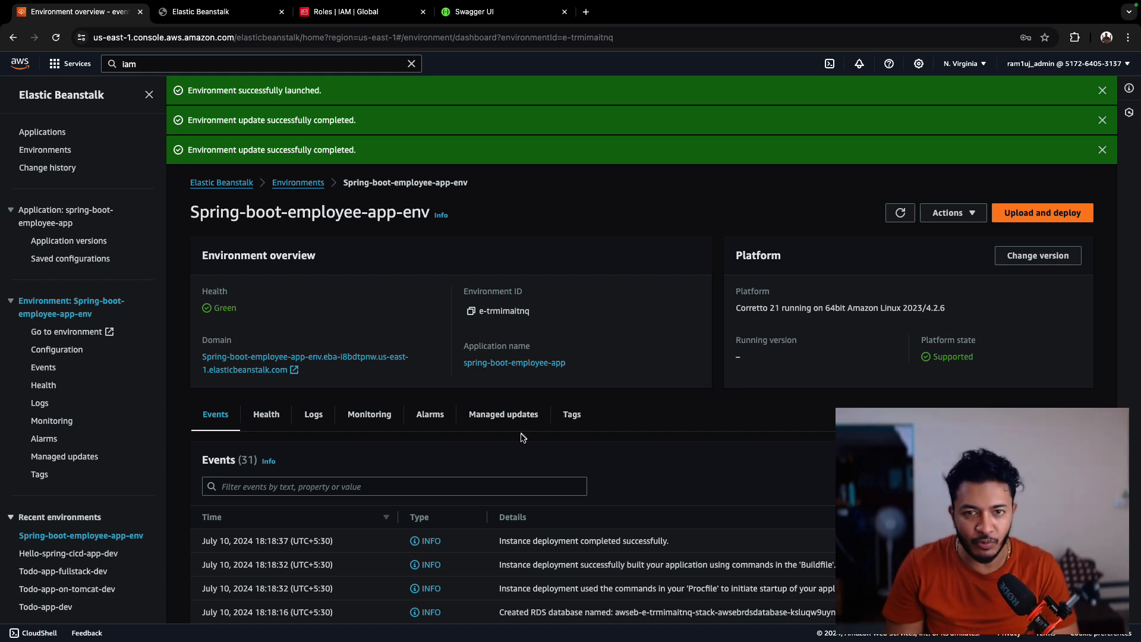
- Switch to application.properties in the IDE and insert ${RDS_HOST: before localhost in the datasource URL
{"action": "key", "text": "ctrl+Right"}
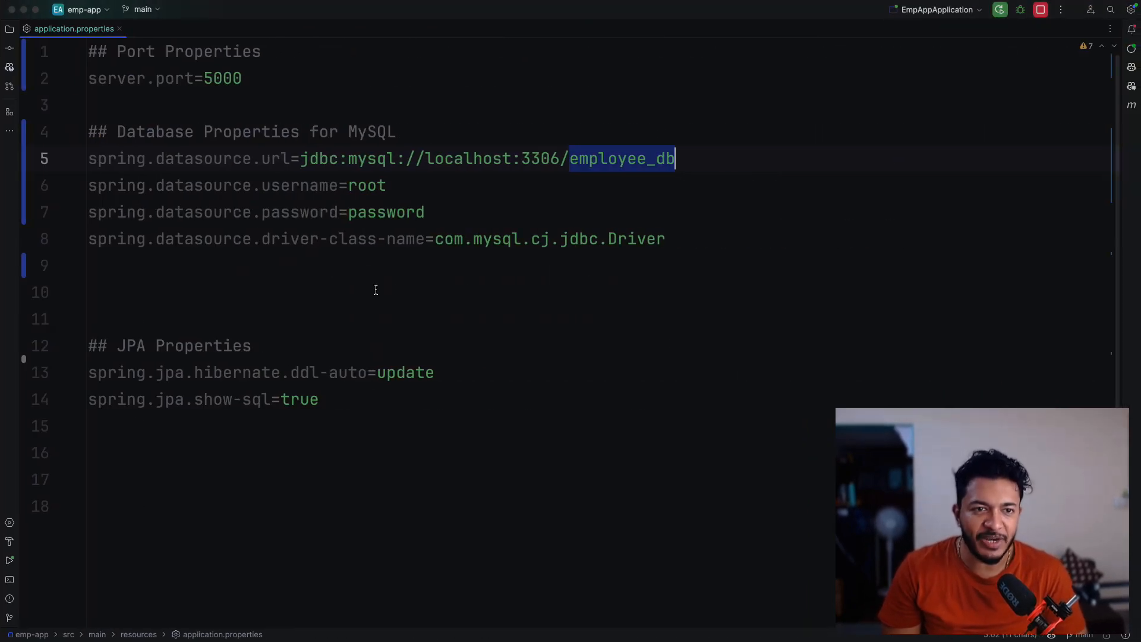
{"action": "left_click", "coordinate": [375, 289]}
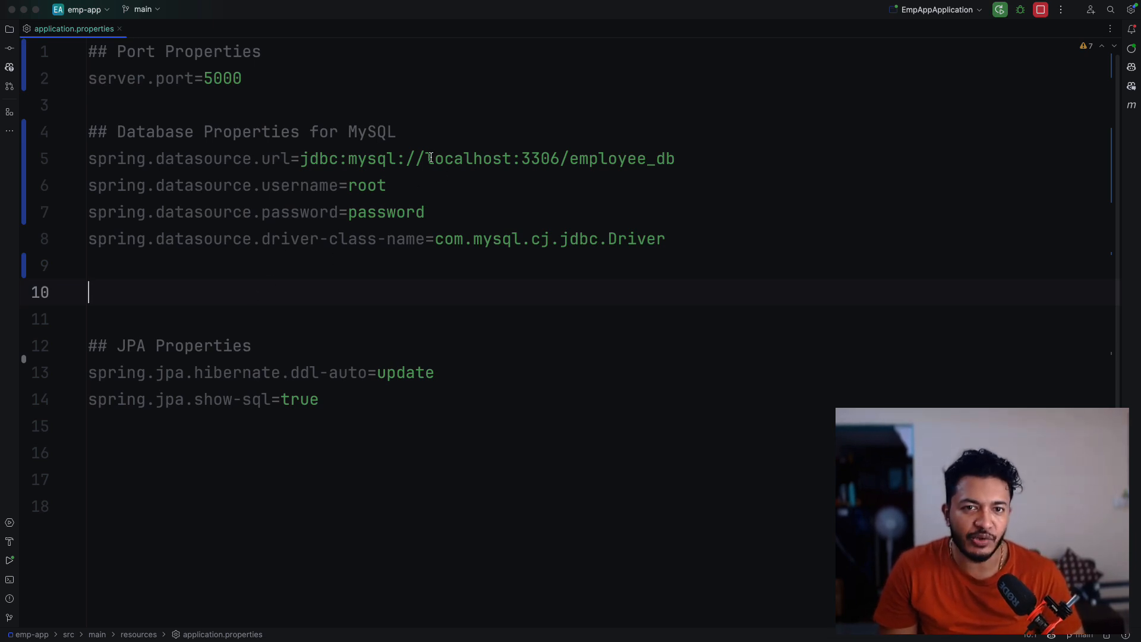
{"action": "left_click_drag", "start_coordinate": [425, 158], "coordinate": [696, 152]}
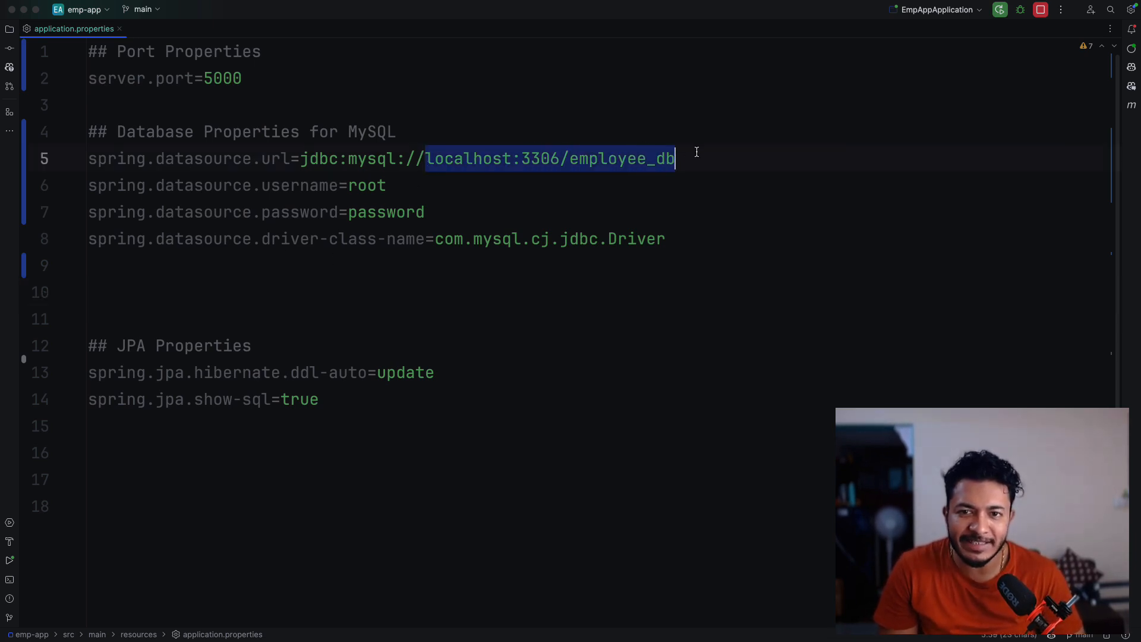
{"action": "left_click", "coordinate": [621, 191]}
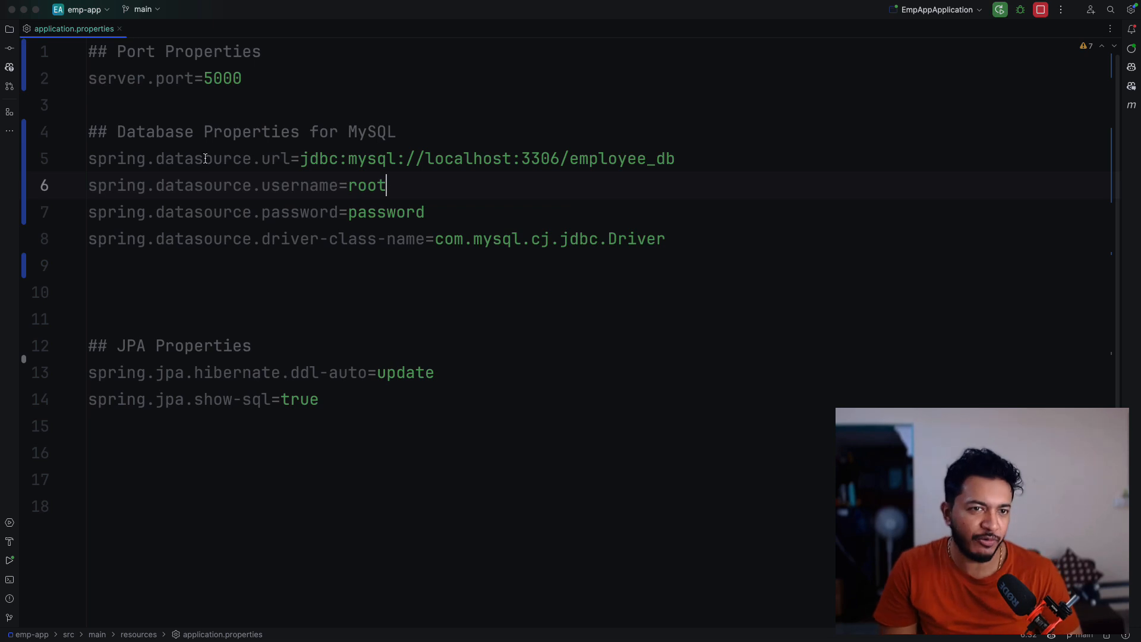
{"action": "mouse_move", "coordinate": [157, 158]}
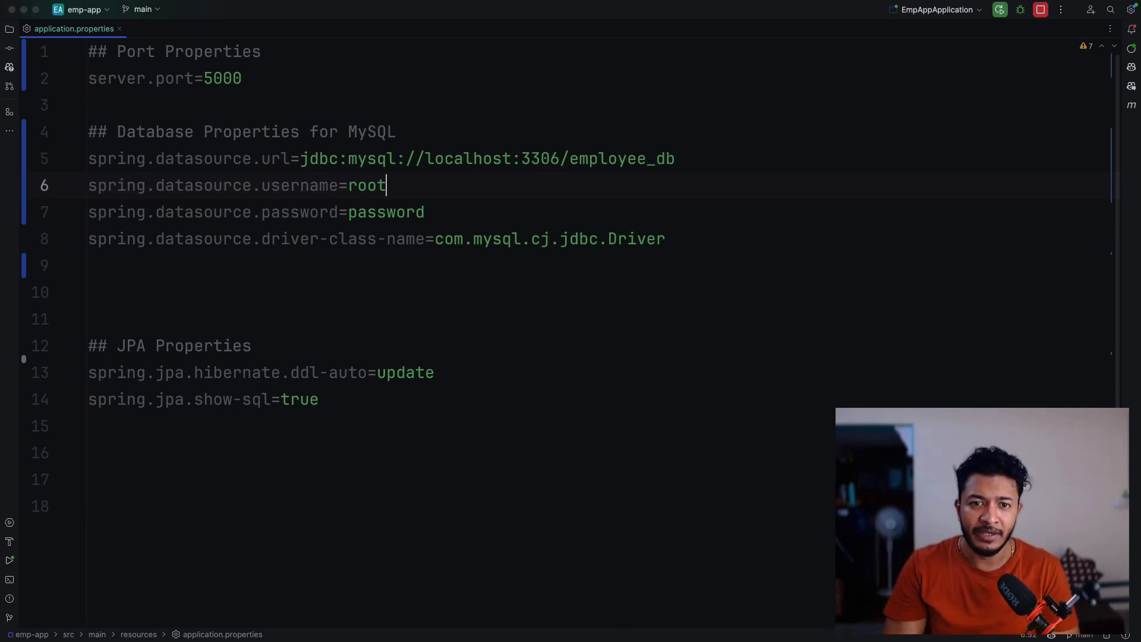
{"action": "left_click", "coordinate": [370, 160]}
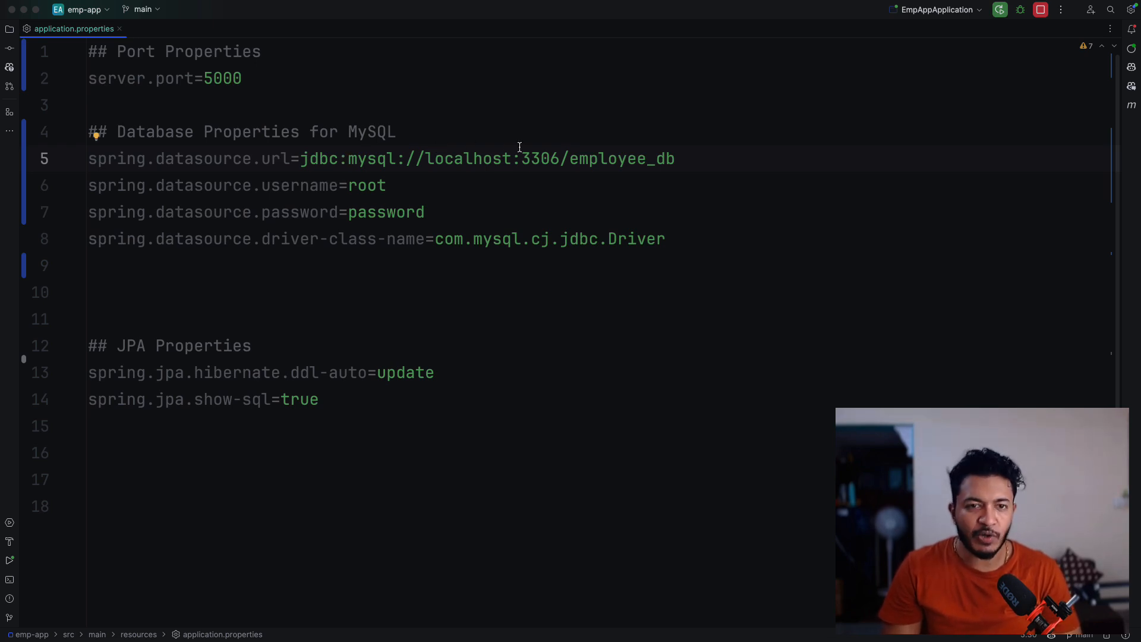
{"action": "left_click", "coordinate": [425, 159]}
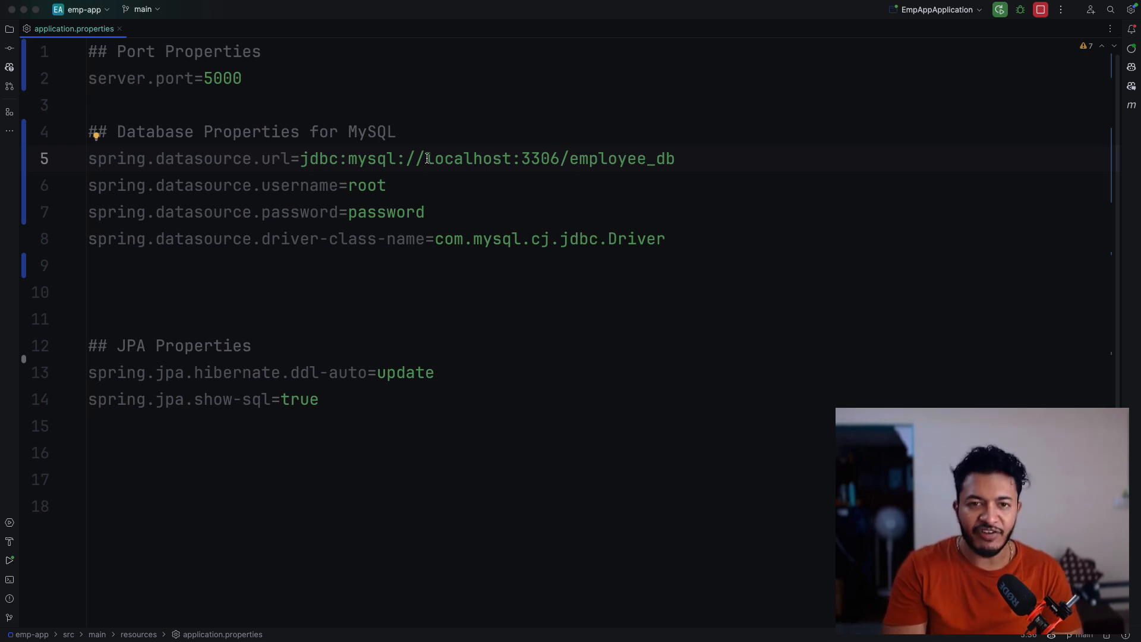
{"action": "type", "text": "${"}
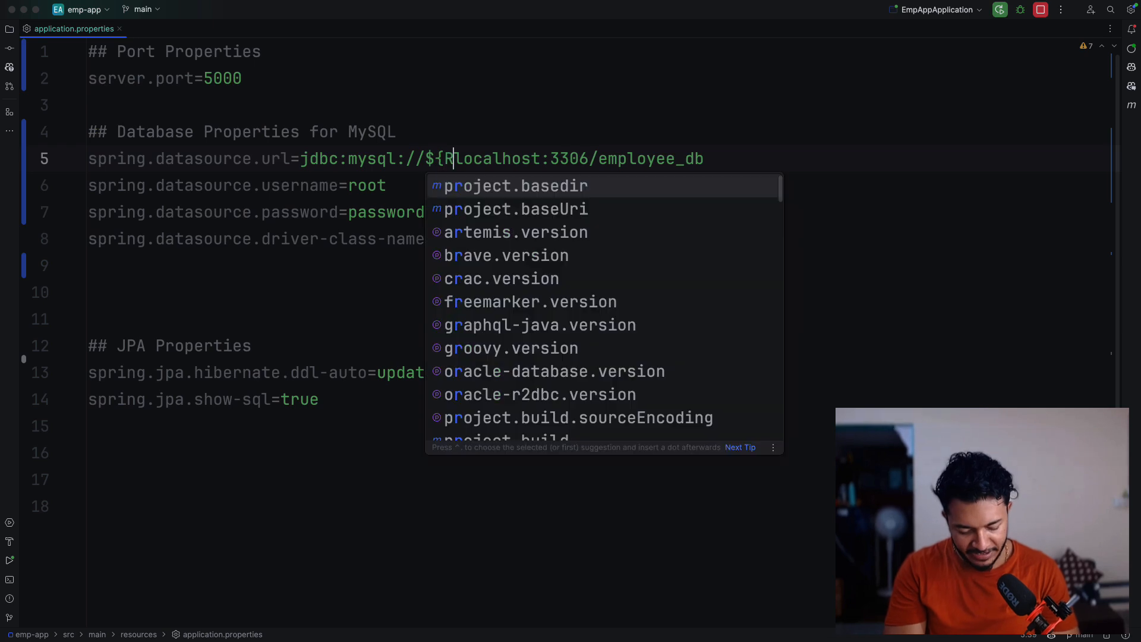
{"action": "type", "text": "RDS_H"}
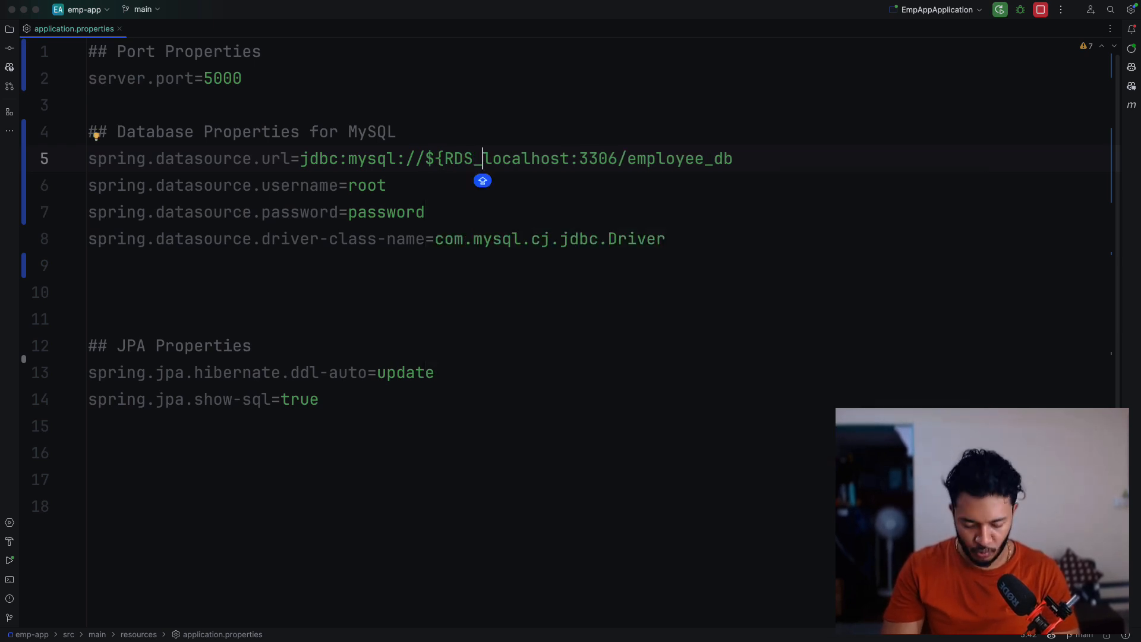
{"action": "type", "text": "OST:"}
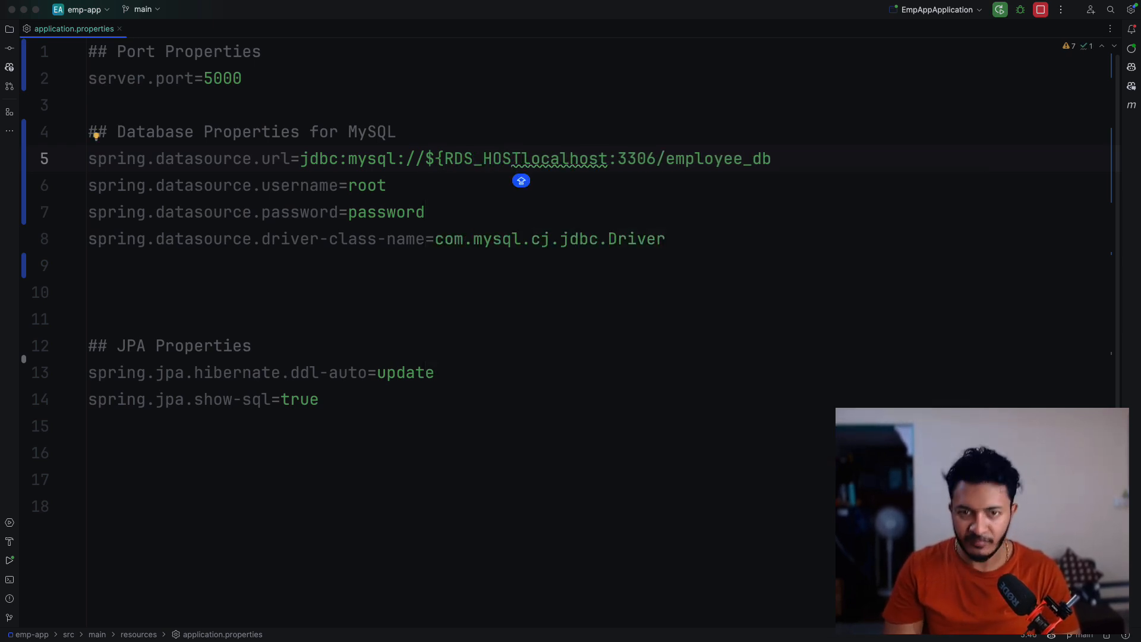
{"action": "key", "text": "Caps_Lock"}
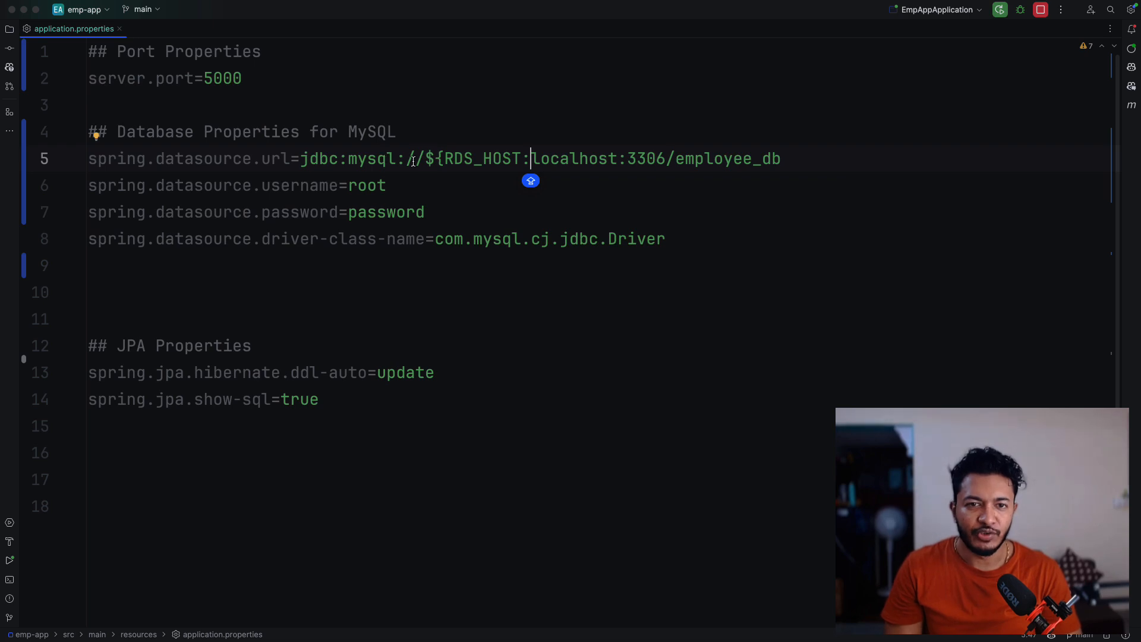
- Close the host placeholder with a brace after localhost and rename the variable RDS_HOSTNAME
{"action": "key", "text": "alt+Left"}
{"action": "key", "text": "alt+Left"}
{"action": "key", "text": "shift+Right"}
{"action": "key", "text": "shift+Right"}
{"action": "key", "text": "shift+Right"}
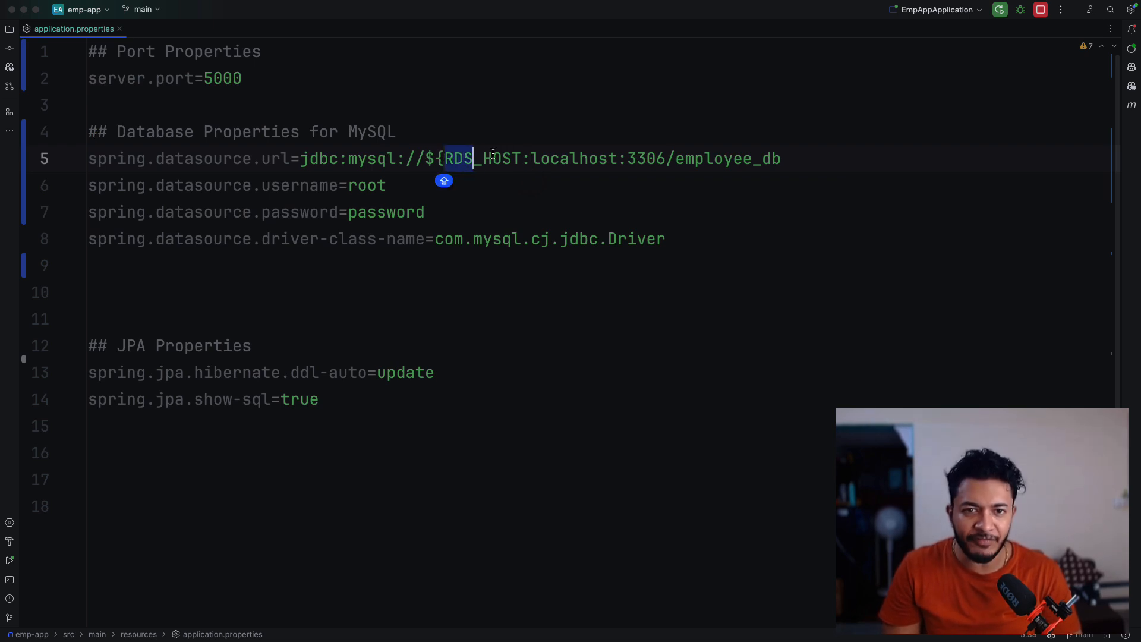
{"action": "key", "text": "shift+Right"}
{"action": "key", "text": "shift+Right"}
{"action": "key", "text": "shift+Right"}
{"action": "key", "text": "shift+Right"}
{"action": "key", "text": "shift+Right"}
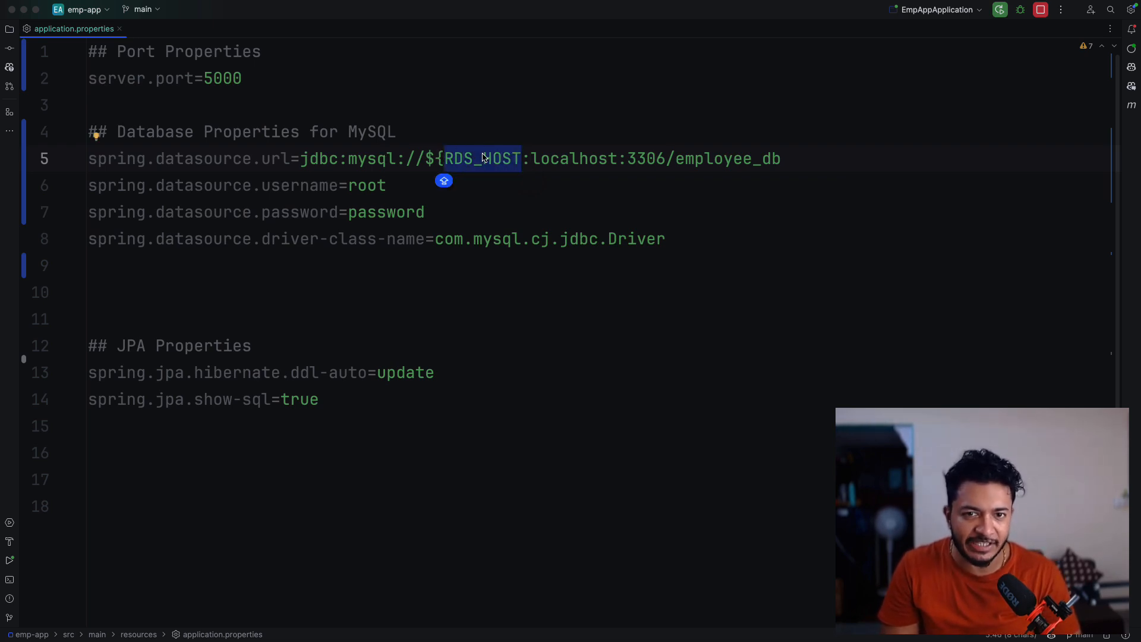
{"action": "left_click_drag", "start_coordinate": [531, 158], "coordinate": [623, 159]}
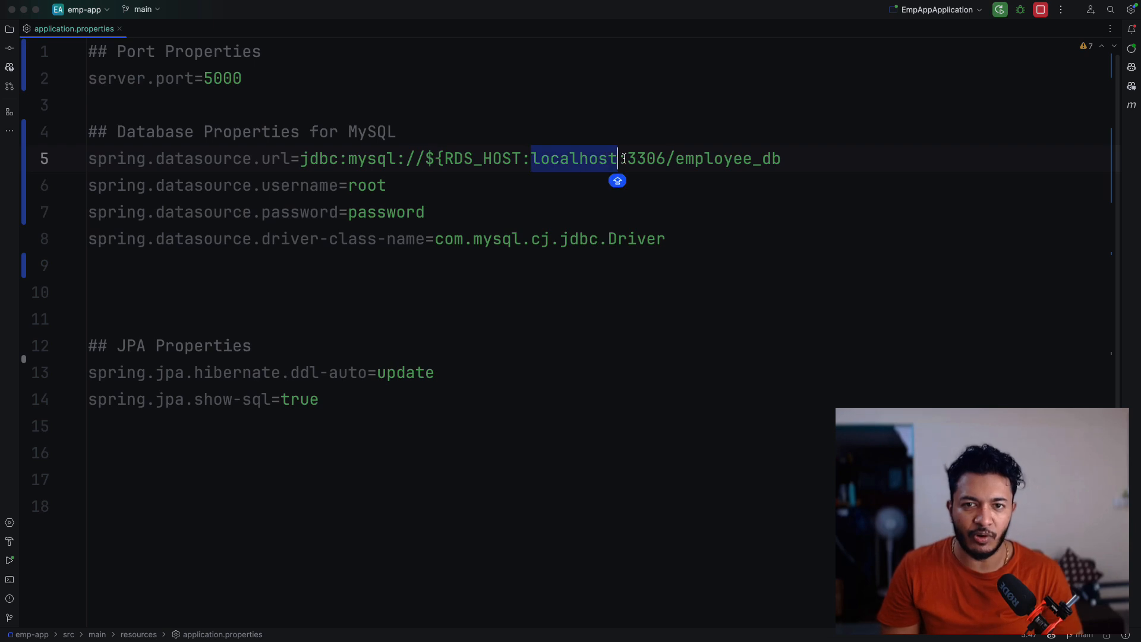
{"action": "left_click", "coordinate": [618, 159]}
{"action": "type", "text": "}"}
{"action": "left_click", "coordinate": [522, 160]}
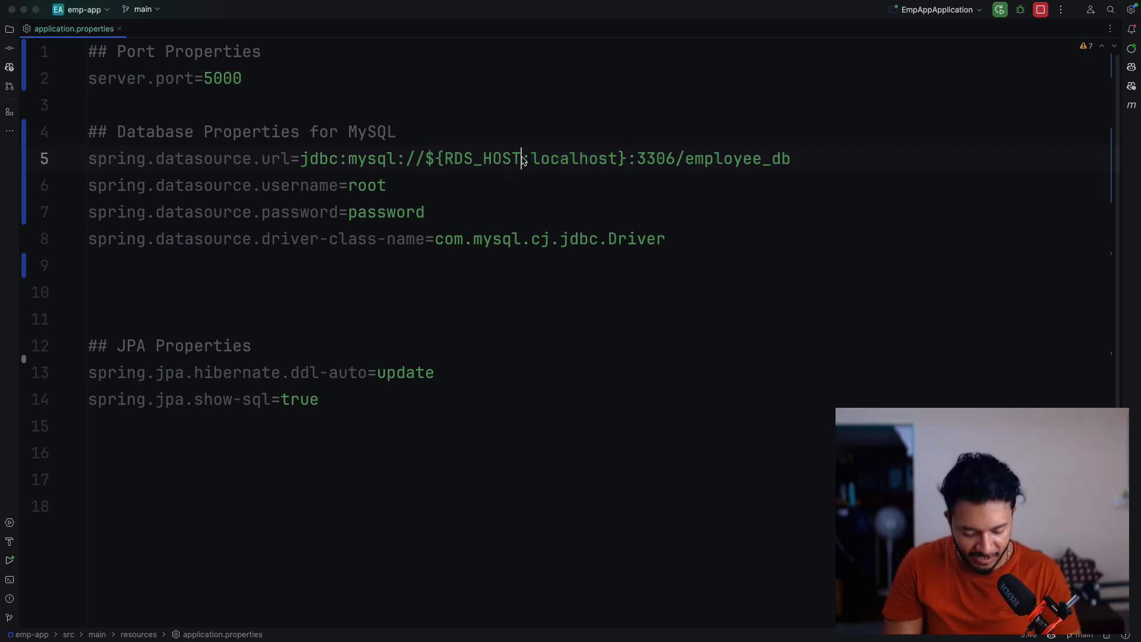
{"action": "type", "text": "n"}
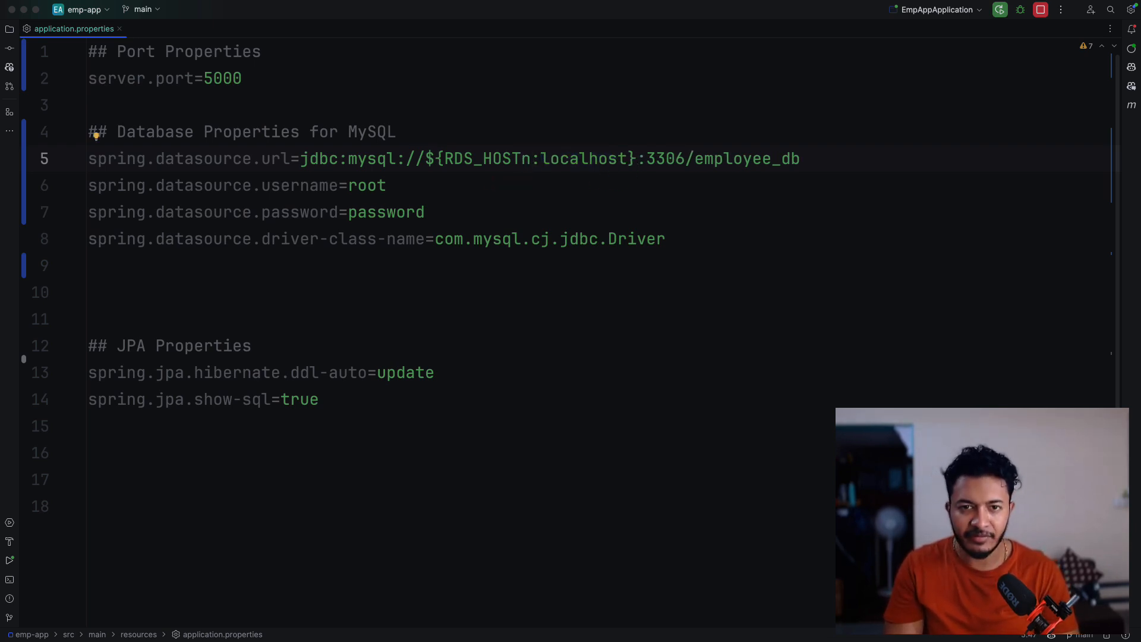
{"action": "key", "text": "BackSpace"}
{"action": "key", "text": "Caps_Lock"}
{"action": "type", "text": "NAME"}
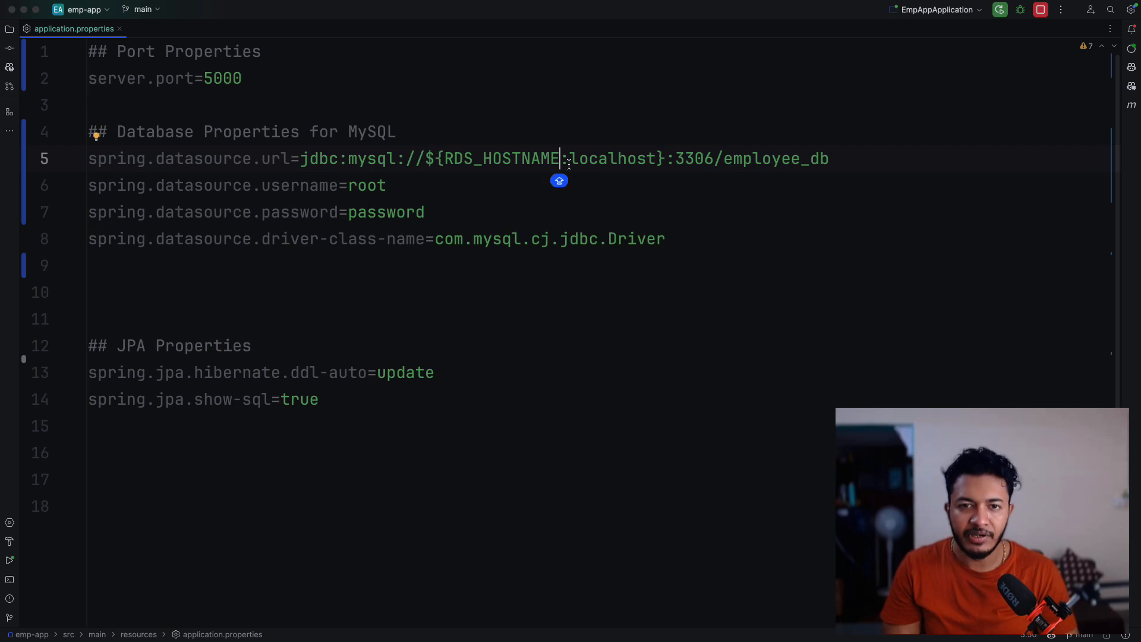
- Wrap the port in the datasource URL as ${RDS_PORT:3306}
{"action": "left_click", "coordinate": [671, 155]}
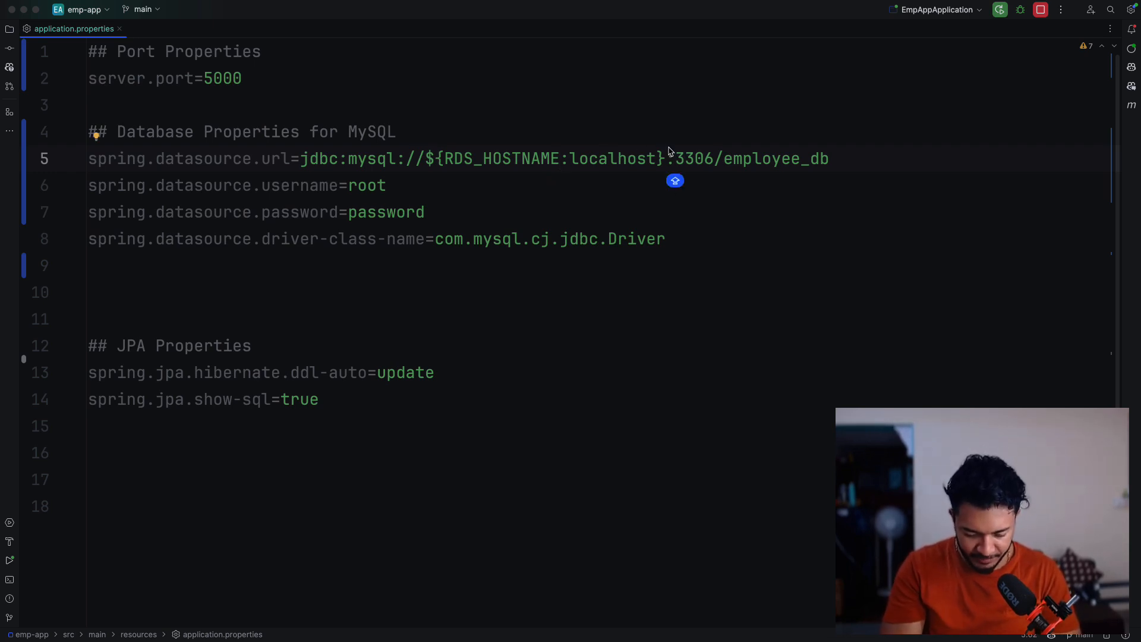
{"action": "type", "text": "${RDS_"}
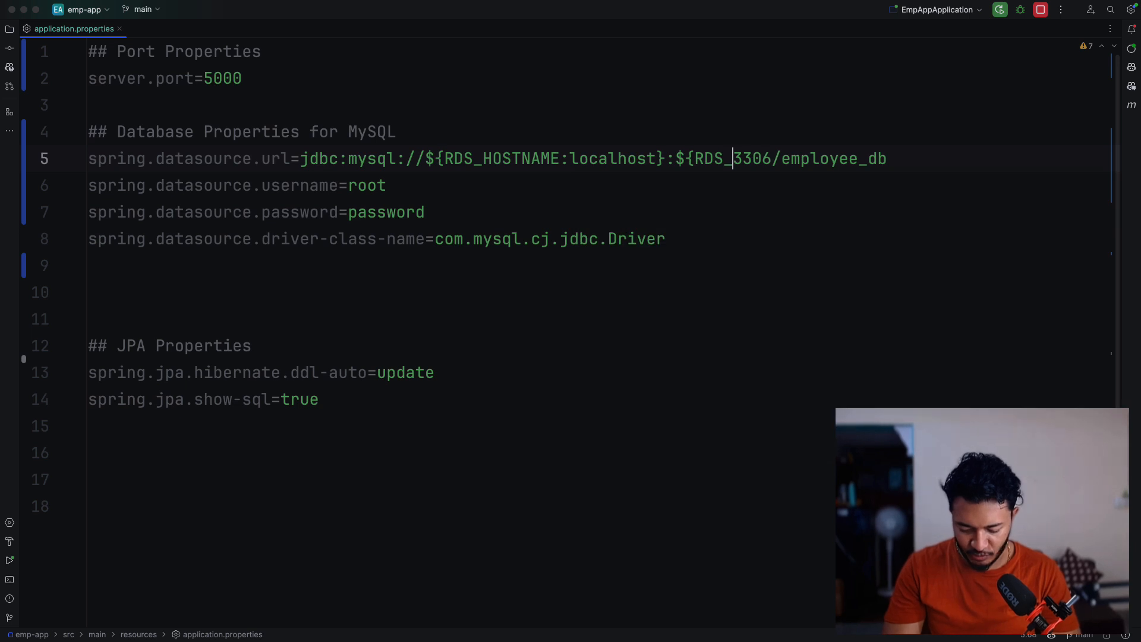
{"action": "type", "text": "PORT"}
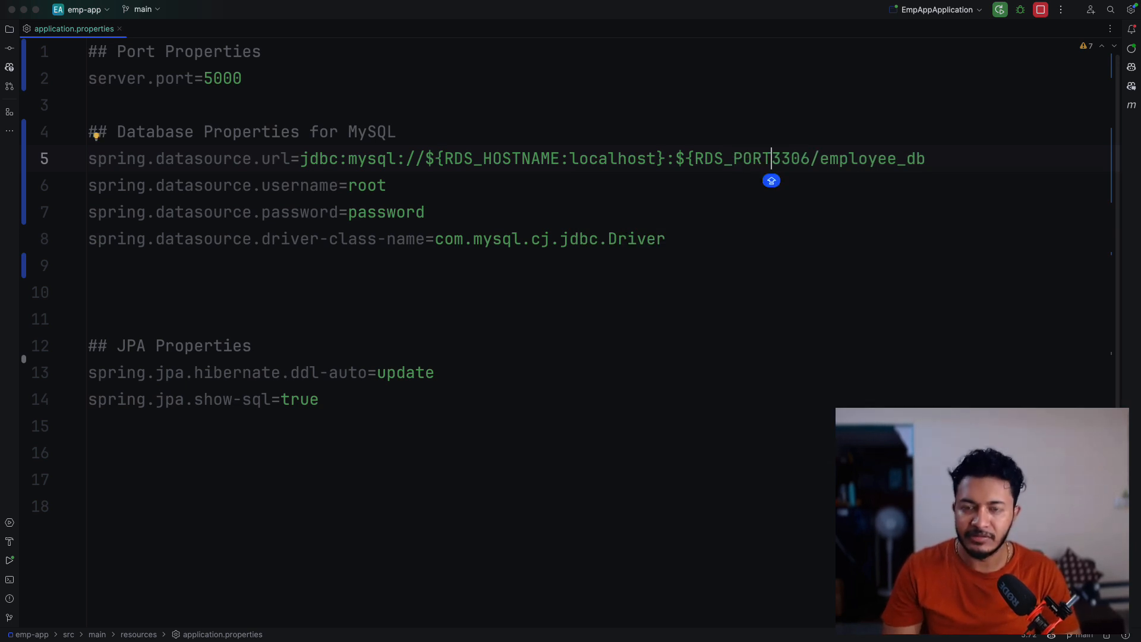
{"action": "type", "text": ":"}
{"action": "key", "text": "Right"}
{"action": "key", "text": "Right"}
{"action": "key", "text": "Right"}
{"action": "key", "text": "Right"}
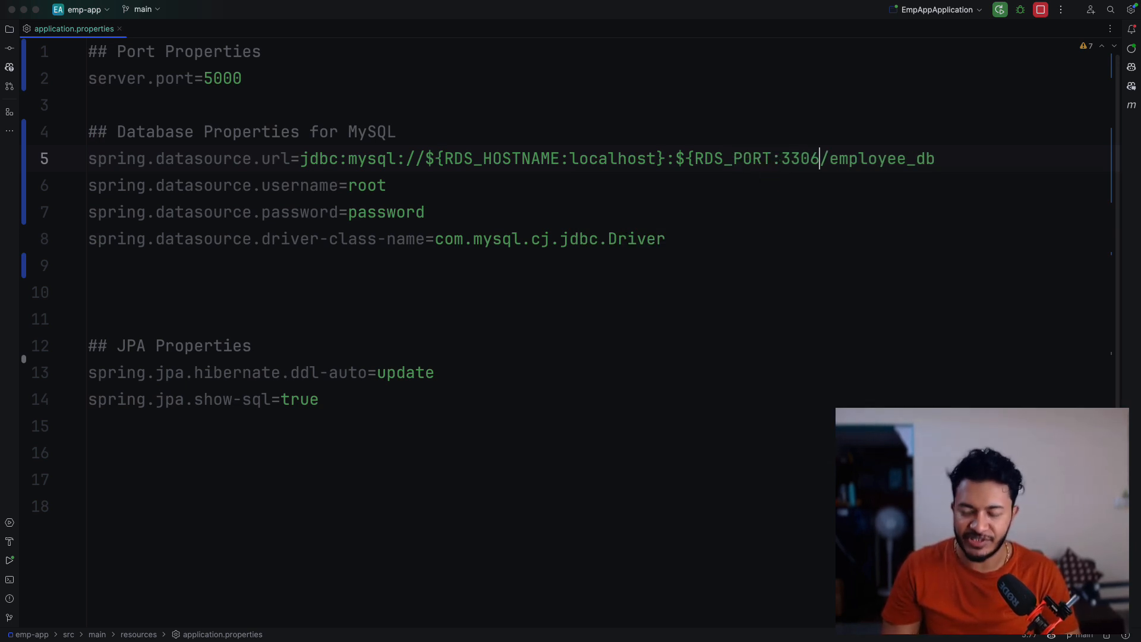
{"action": "type", "text": "}"}
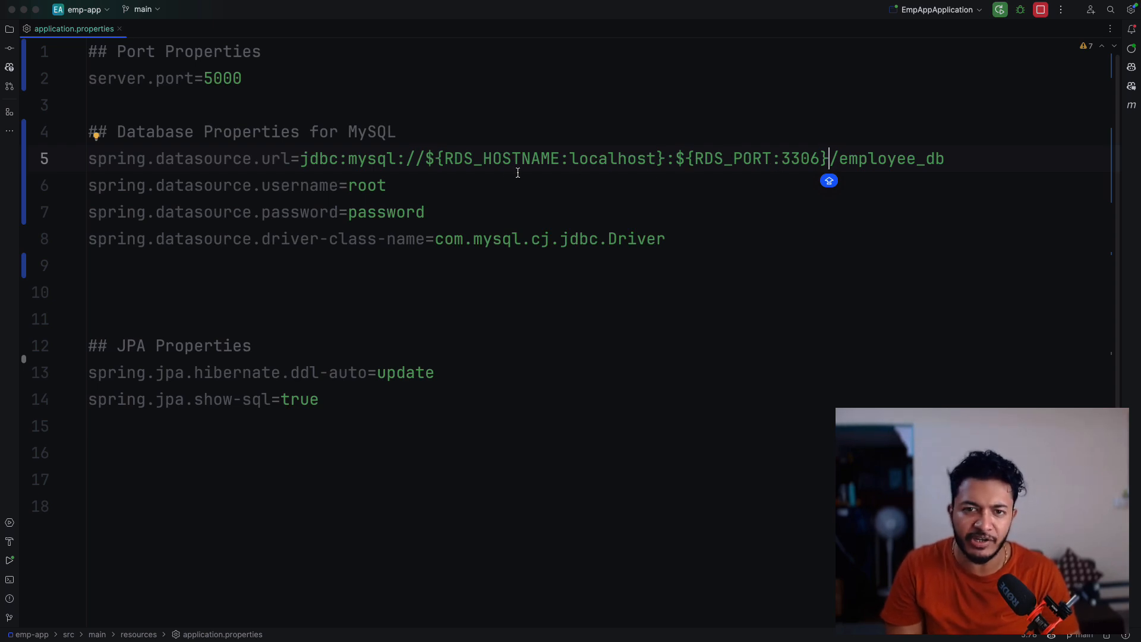
{"action": "left_click", "coordinate": [442, 159]}
{"action": "left_click_drag", "start_coordinate": [443, 158], "coordinate": [563, 159]}
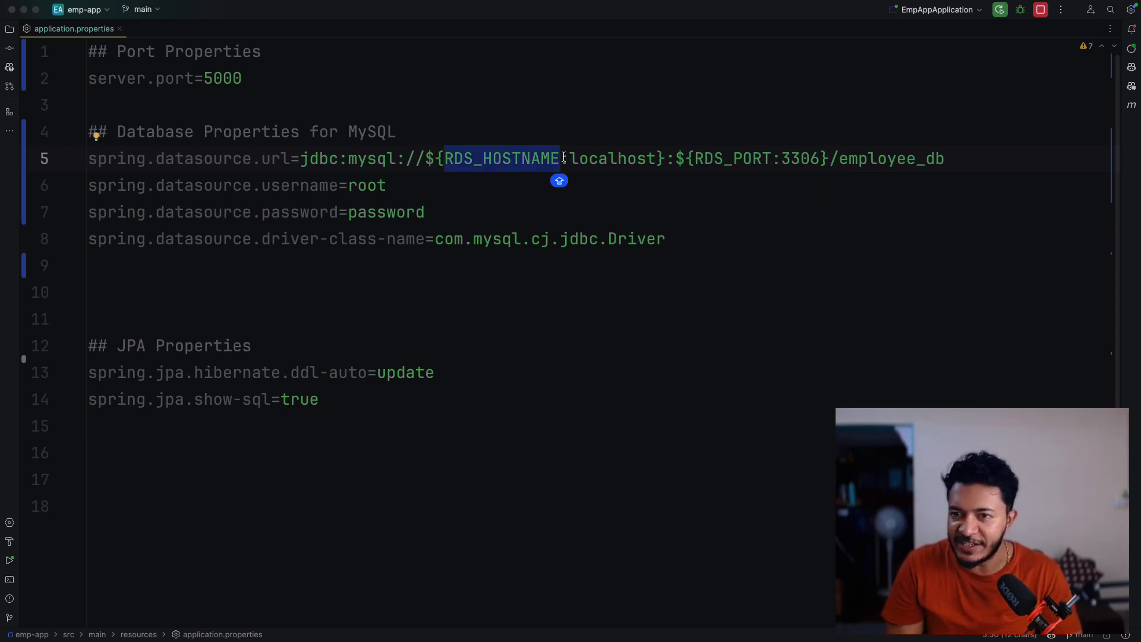
{"action": "left_click", "coordinate": [841, 159]}
{"action": "key", "text": "Caps_Lock"}
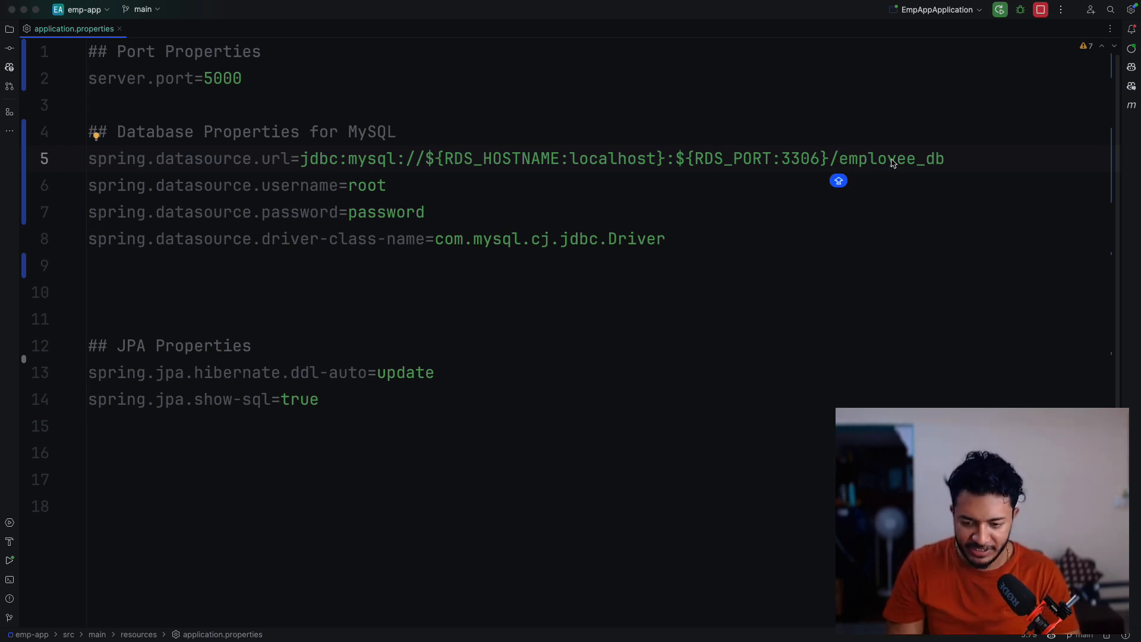
- Wrap the database name in the datasource URL as ${RDS_DB_NAME:employee_db}
{"action": "type", "text": "$"}
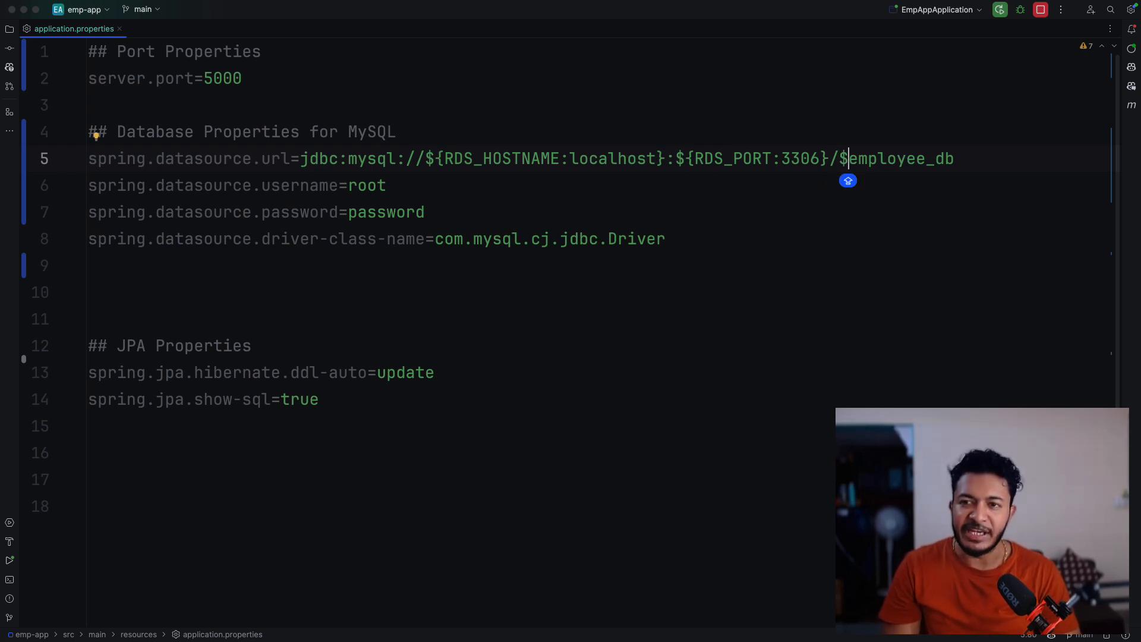
{"action": "type", "text": "{"}
{"action": "key", "text": "Caps_Lock"}
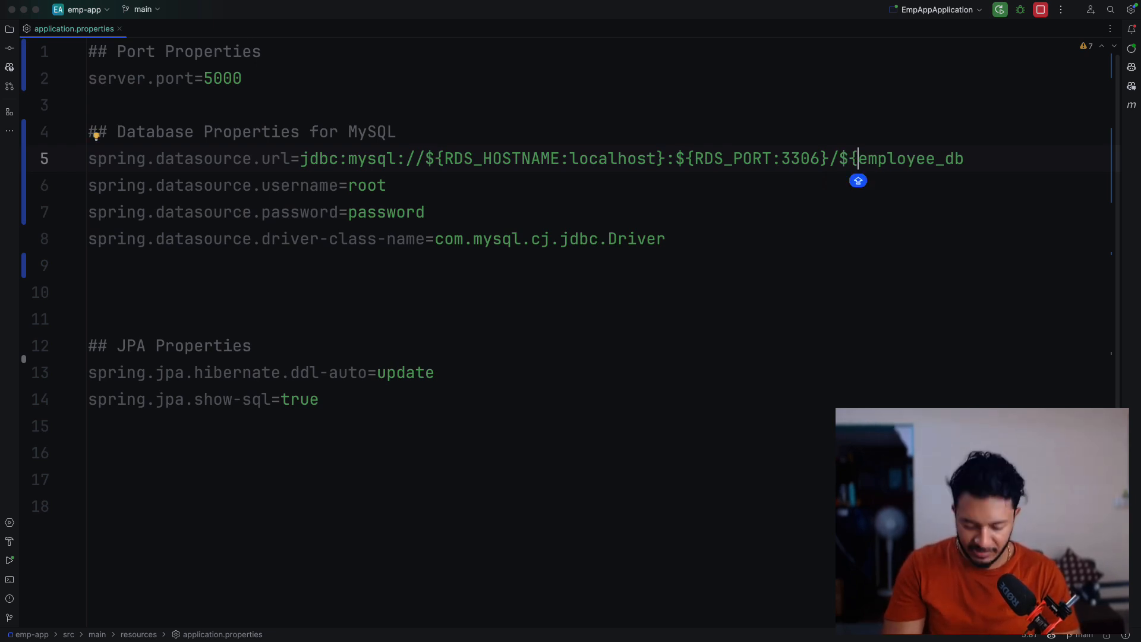
{"action": "type", "text": "RDS_DB"}
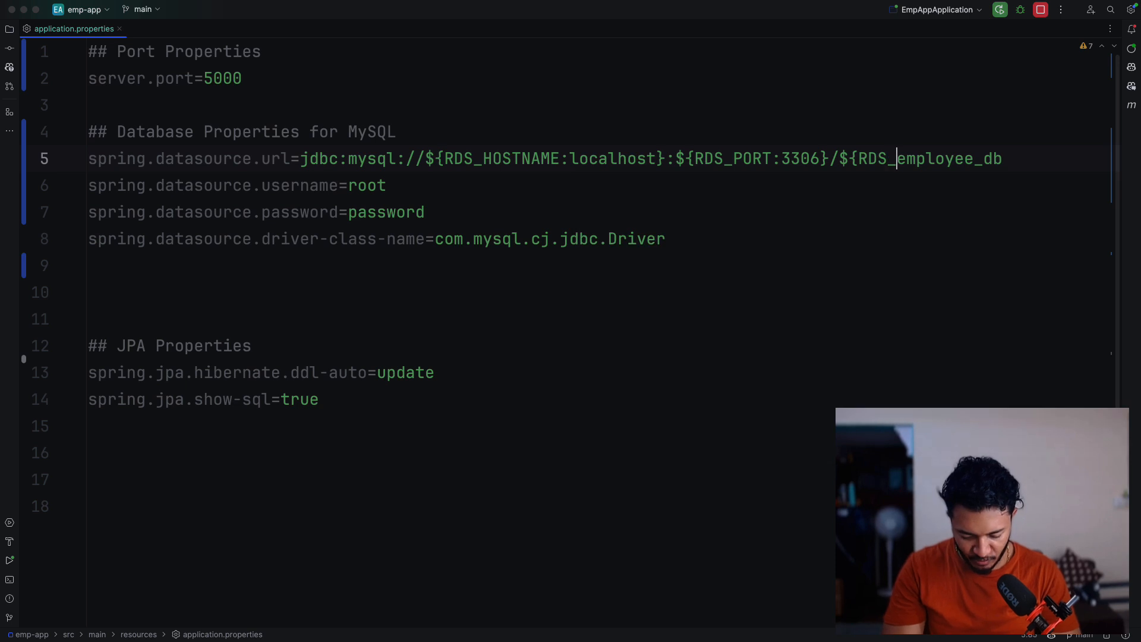
{"action": "type", "text": "_NAME"}
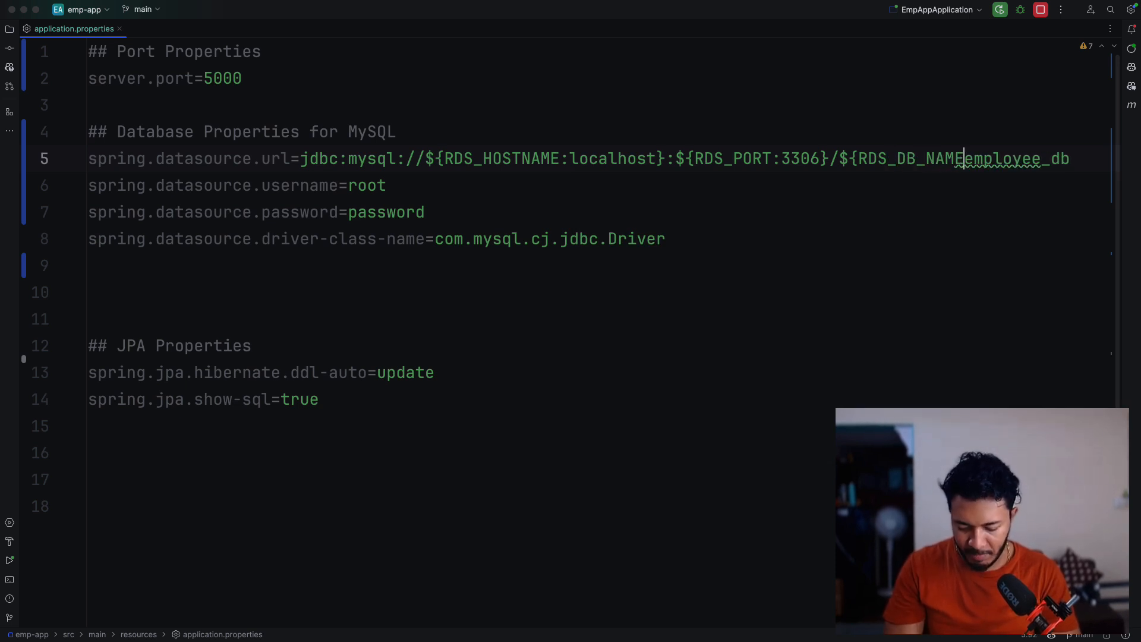
{"action": "type", "text": ":"}
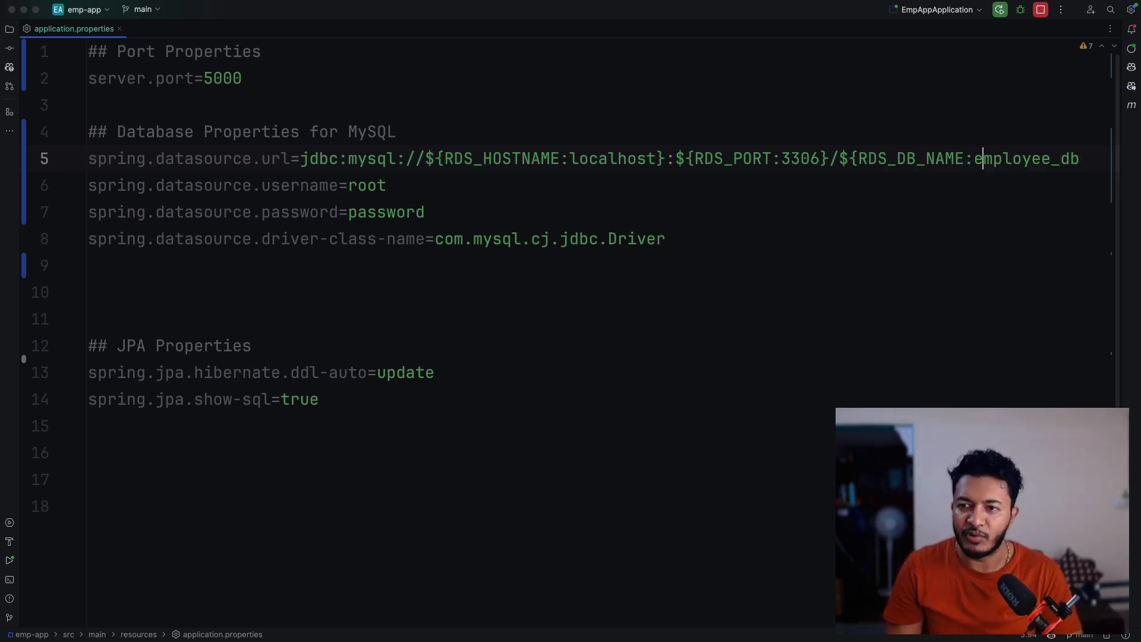
{"action": "key", "text": "Right"}
{"action": "key", "text": "Right"}
{"action": "key", "text": "Right"}
{"action": "key", "text": "Right"}
{"action": "key", "text": "Right"}
{"action": "key", "text": "Right"}
{"action": "key", "text": "Right"}
{"action": "key", "text": "Right"}
{"action": "key", "text": "Right"}
{"action": "key", "text": "Right"}
{"action": "key", "text": "Right"}
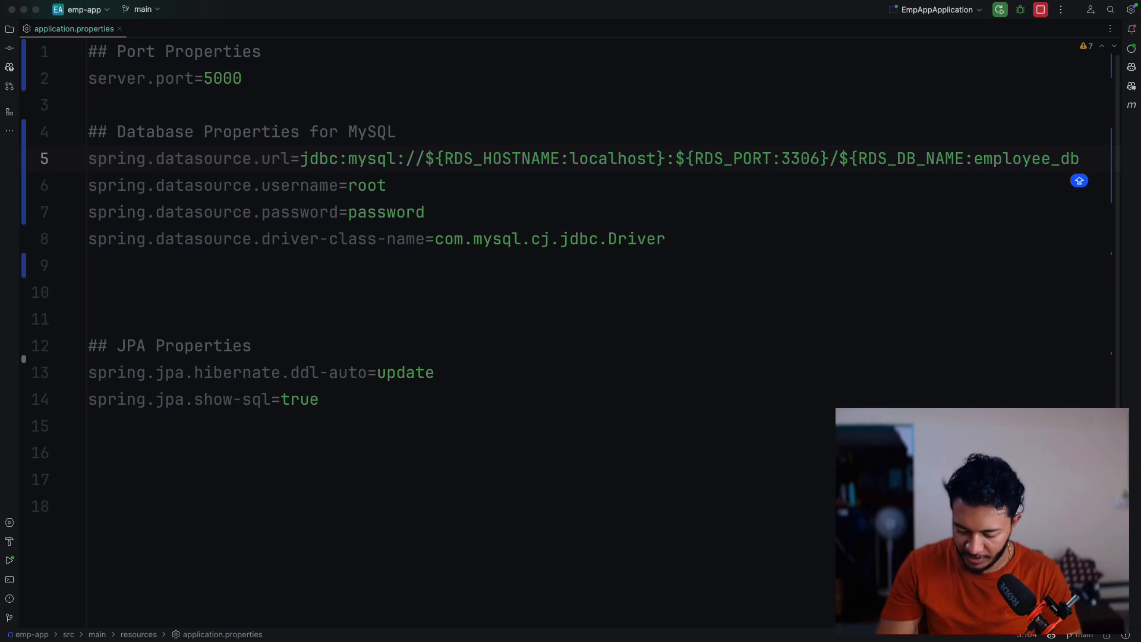
{"action": "type", "text": "}"}
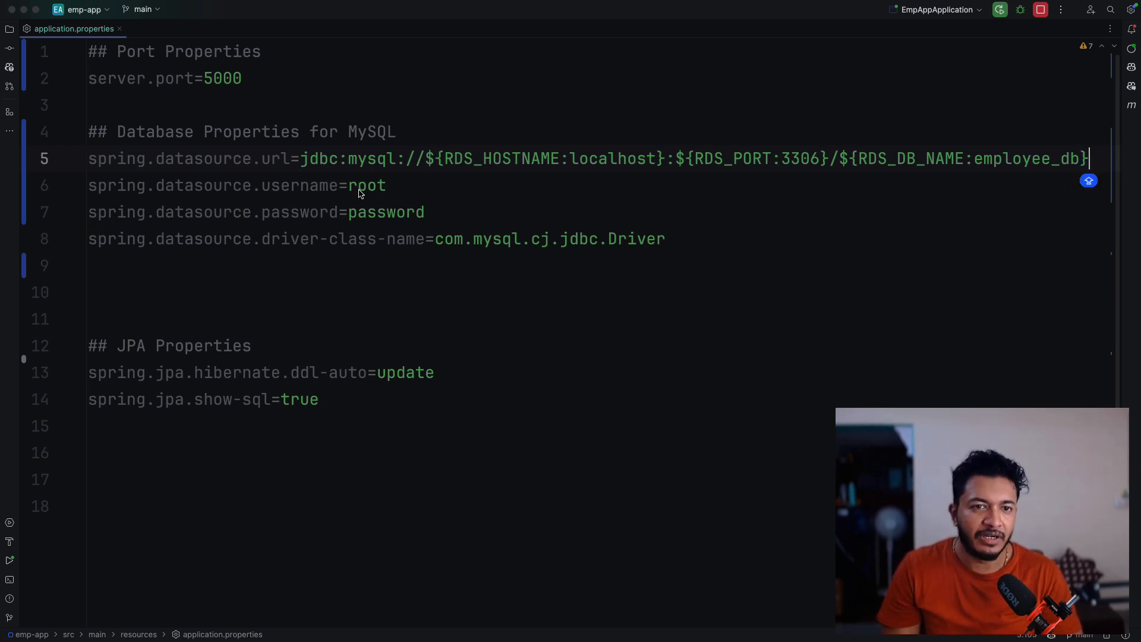
- Replace the datasource username with the placeholder ${RDS_USERNAME:root}
{"action": "left_click", "coordinate": [358, 189]}
{"action": "left_click", "coordinate": [376, 194]}
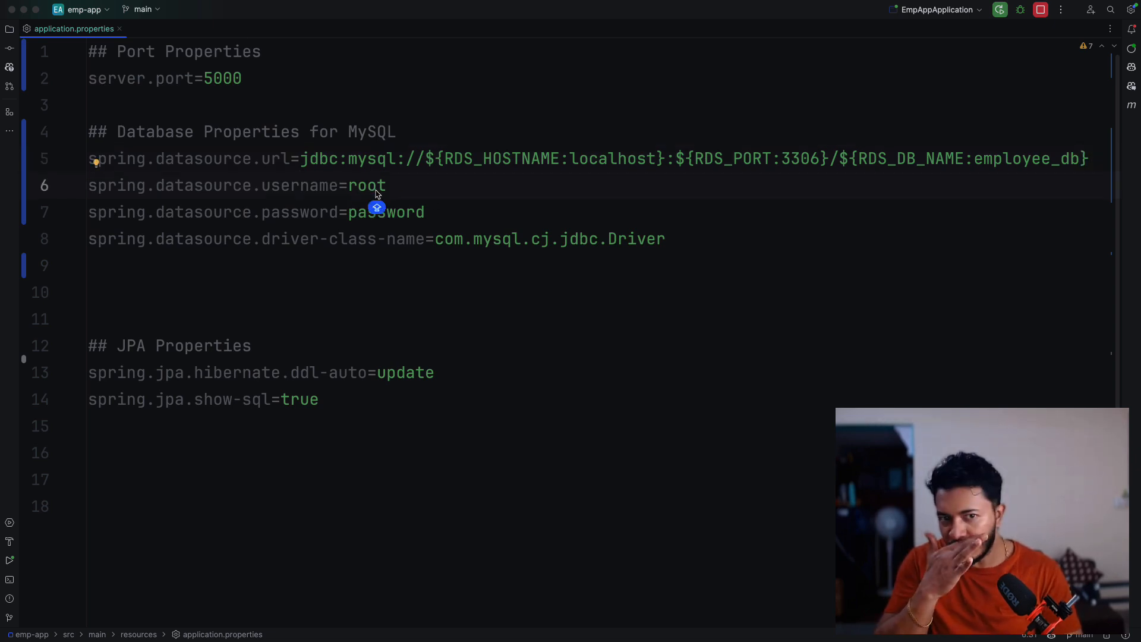
{"action": "left_click", "coordinate": [419, 206]}
{"action": "left_click", "coordinate": [350, 188]}
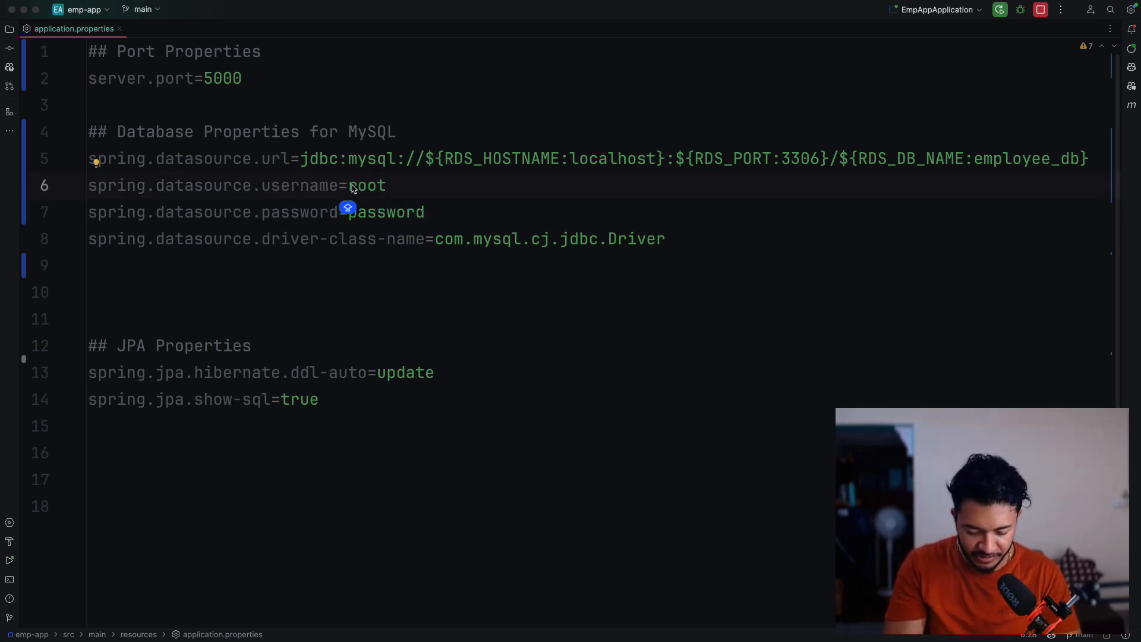
{"action": "type", "text": "$"}
{"action": "key", "text": "Caps_Lock"}
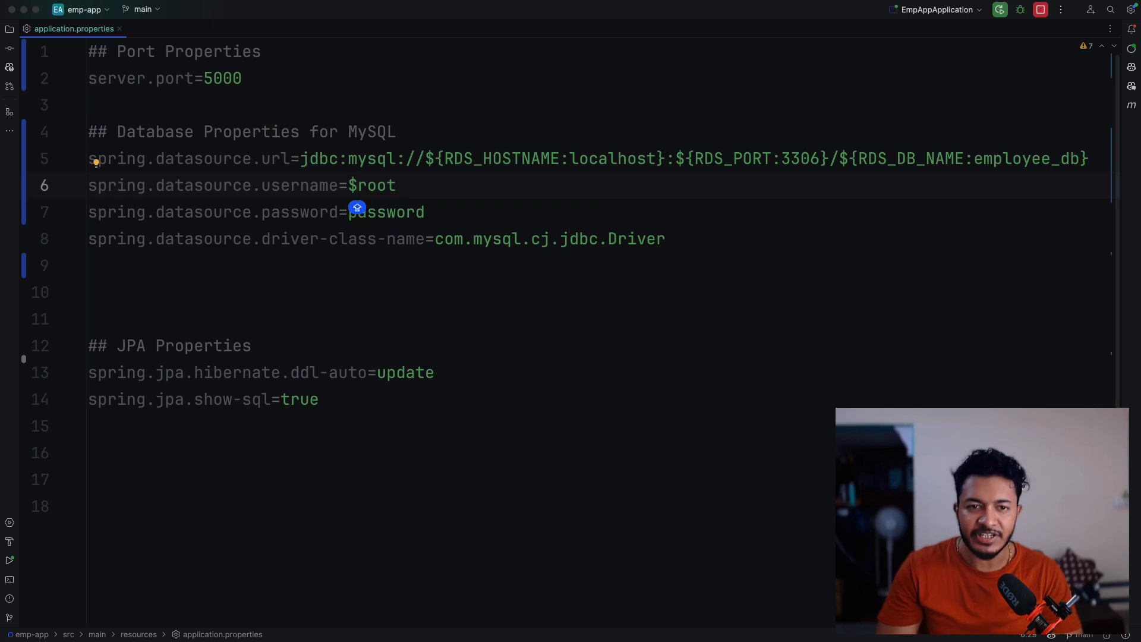
{"action": "type", "text": "{RDS"}
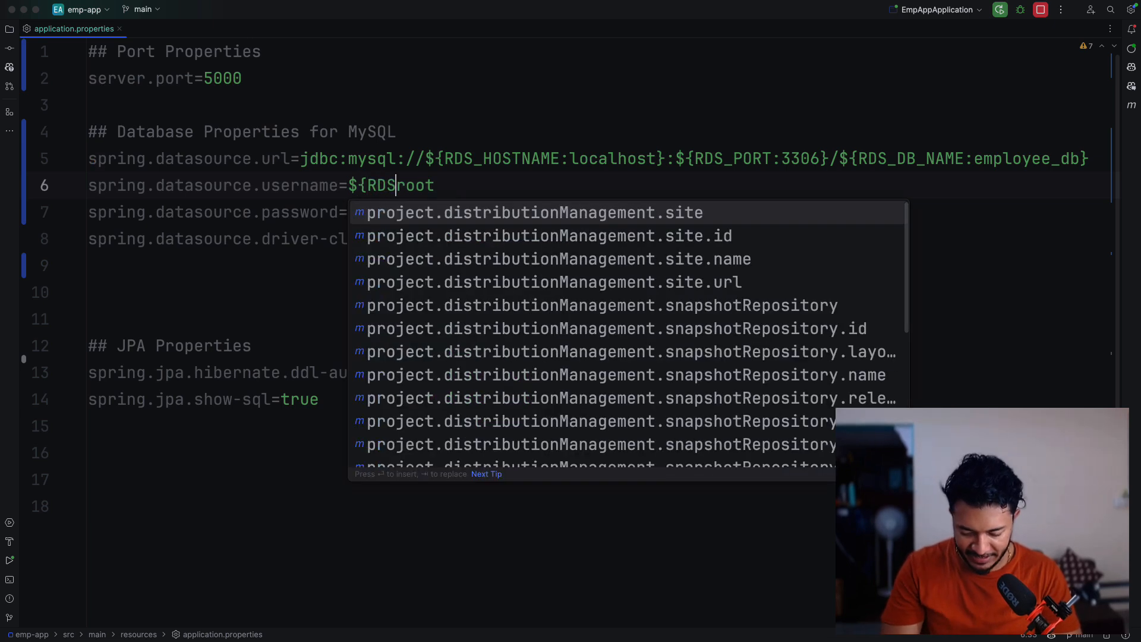
{"action": "type", "text": "_USER"}
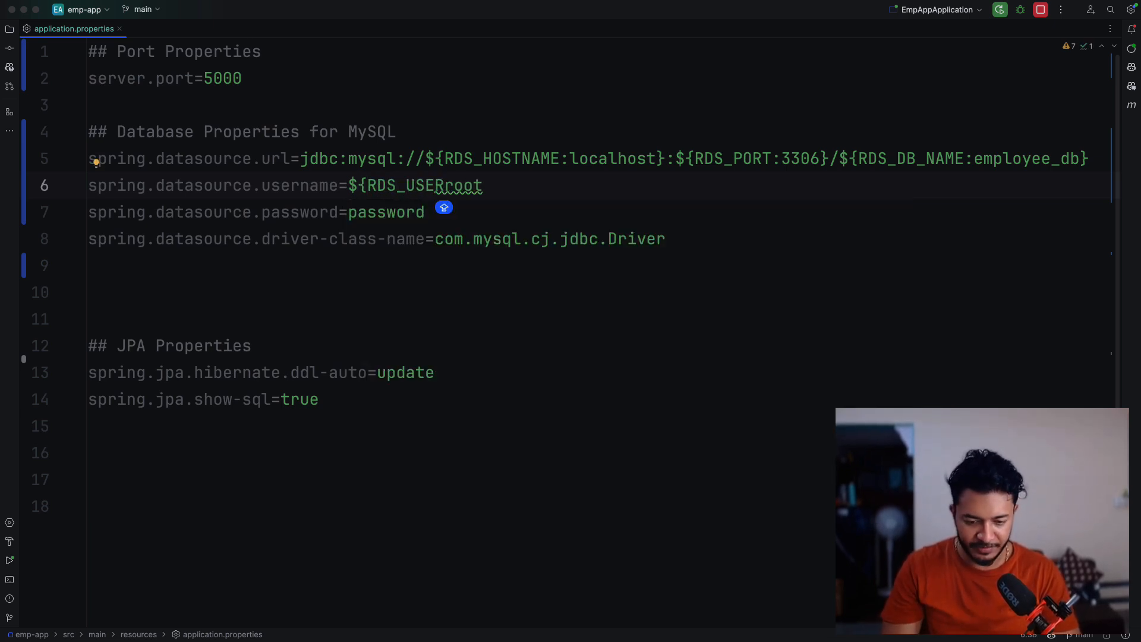
{"action": "type", "text": "NAME:"}
{"action": "key", "text": "Right"}
{"action": "key", "text": "Right"}
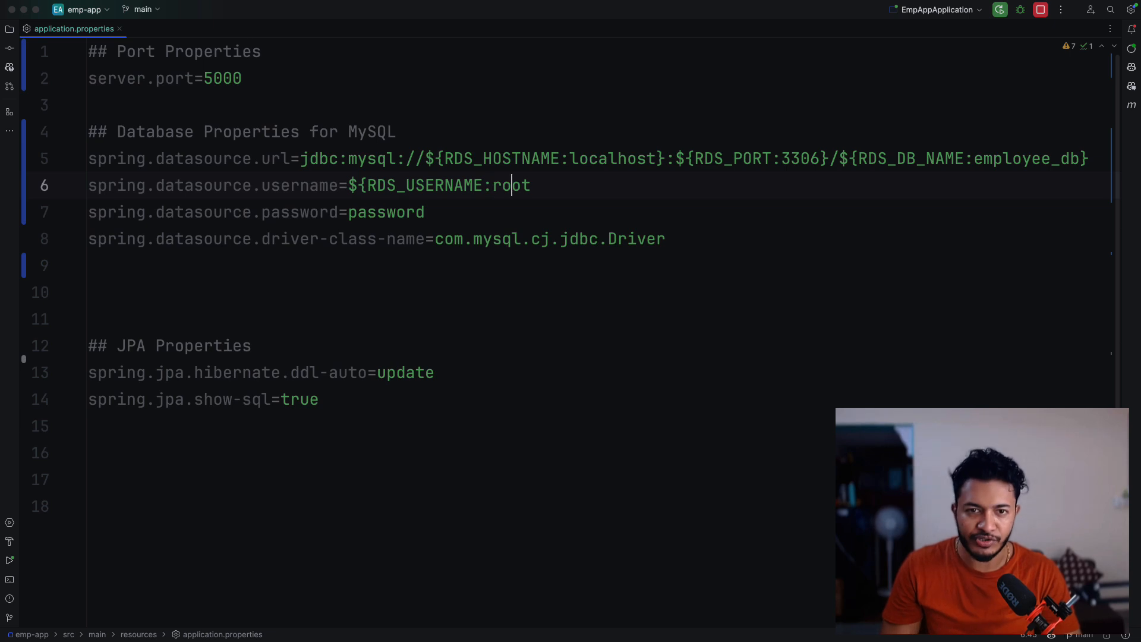
{"action": "key", "text": "Right"}
{"action": "key", "text": "Right"}
{"action": "type", "text": "}"}
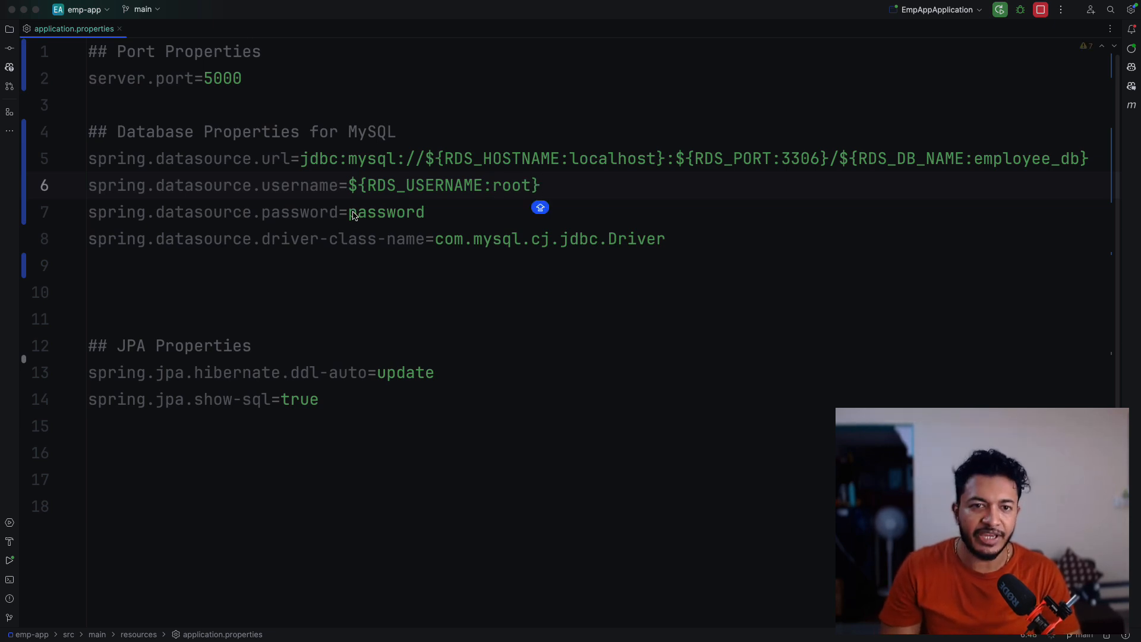
- Wrap the datasource password value in an ${RDS_PASSWORD:...} placeholder, keeping the existing value as default
{"action": "left_click", "coordinate": [351, 214]}
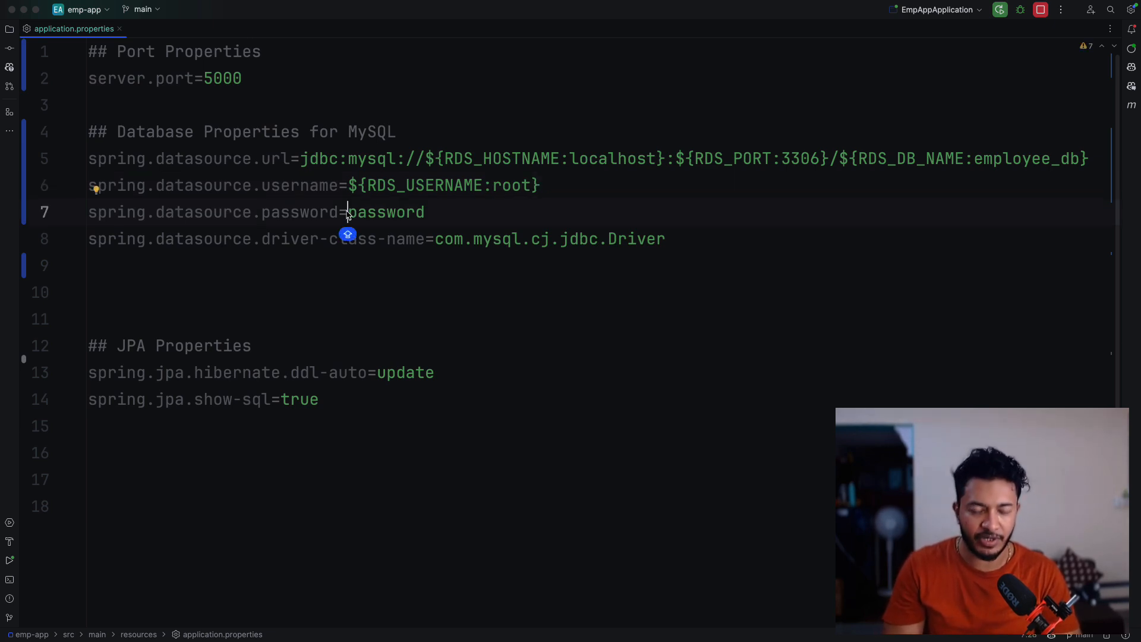
{"action": "type", "text": "$"}
{"action": "type", "text": "{RDS_"}
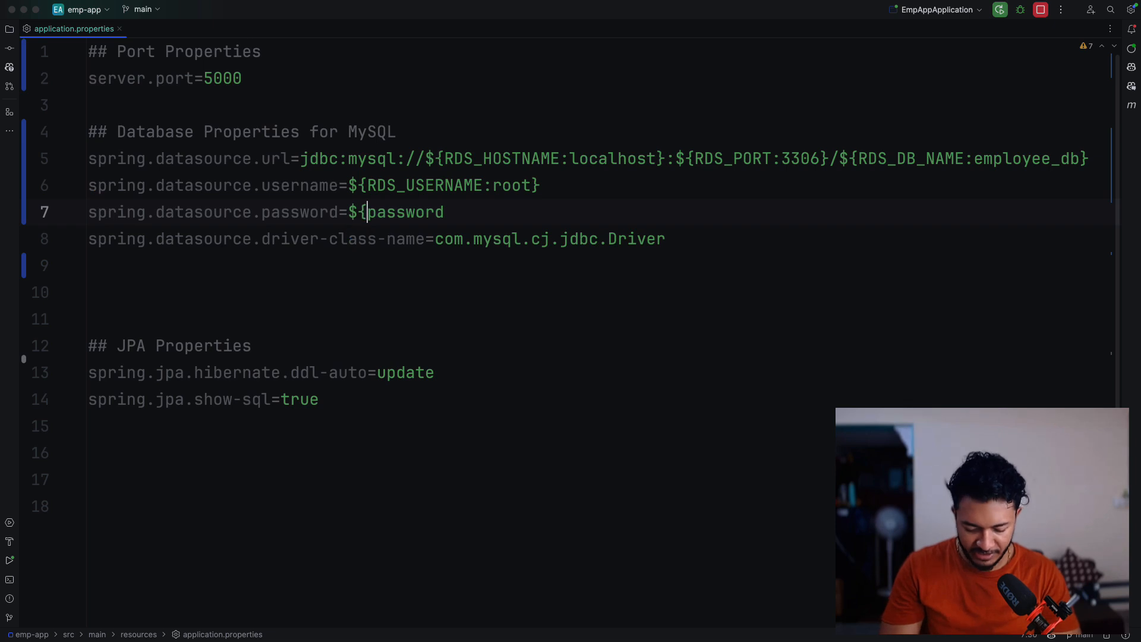
{"action": "type", "text": "PASSWORD"}
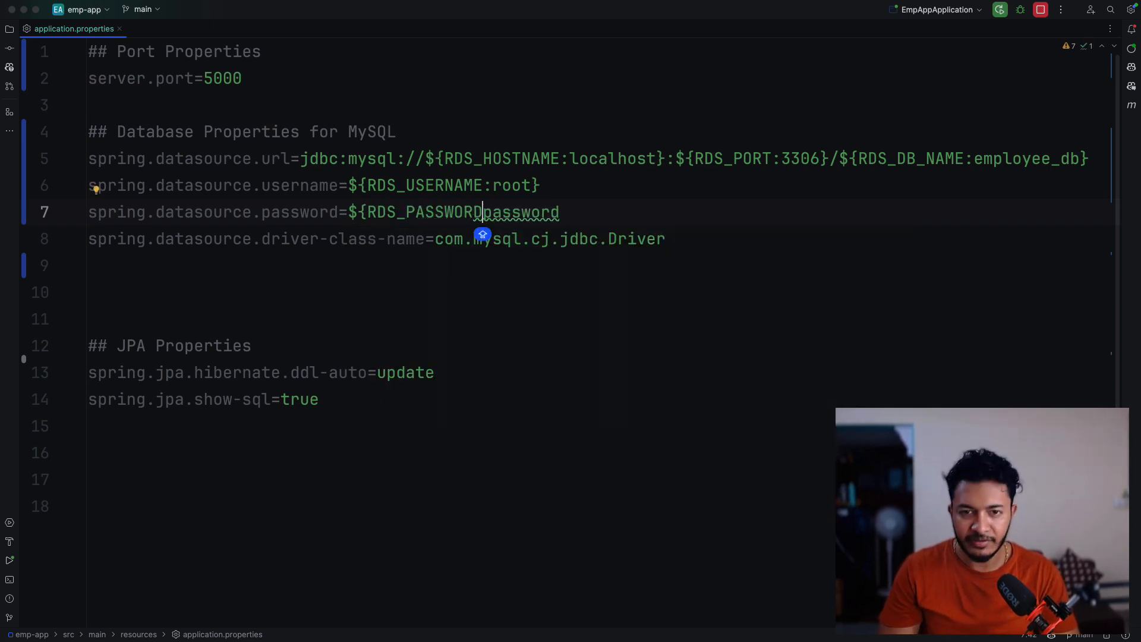
{"action": "type", "text": ":"}
{"action": "key", "text": "Right"}
{"action": "key", "text": "Right"}
{"action": "key", "text": "Right"}
{"action": "key", "text": "Right"}
{"action": "key", "text": "Right"}
{"action": "key", "text": "Right"}
{"action": "key", "text": "Right"}
{"action": "key", "text": "Right"}
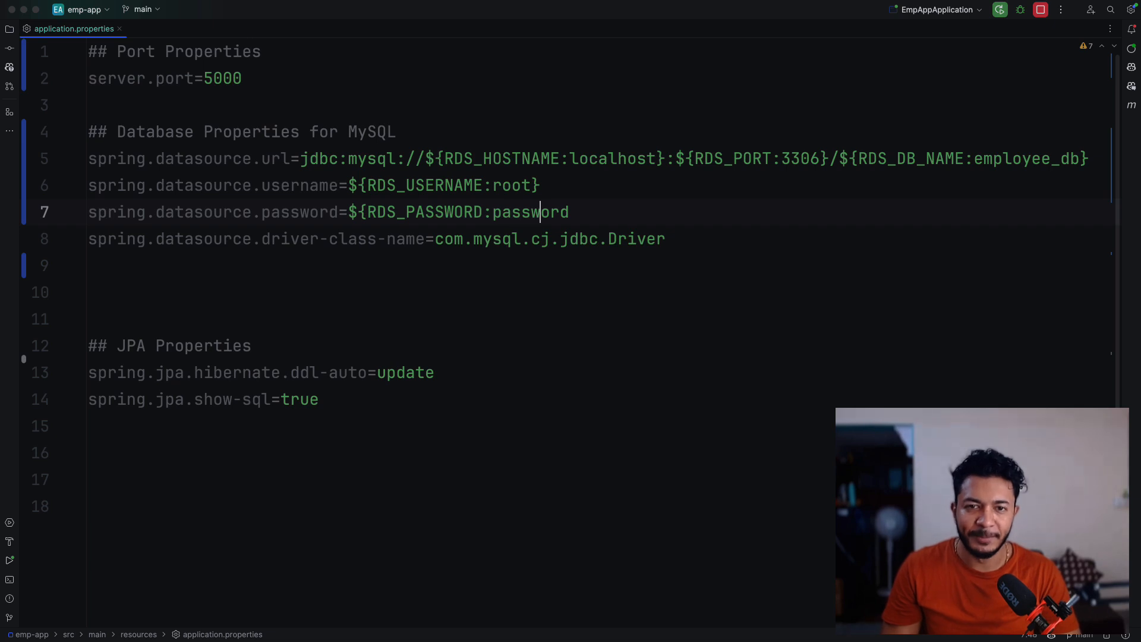
{"action": "key", "text": "Caps_Lock"}
{"action": "key", "text": "Caps_Lock"}
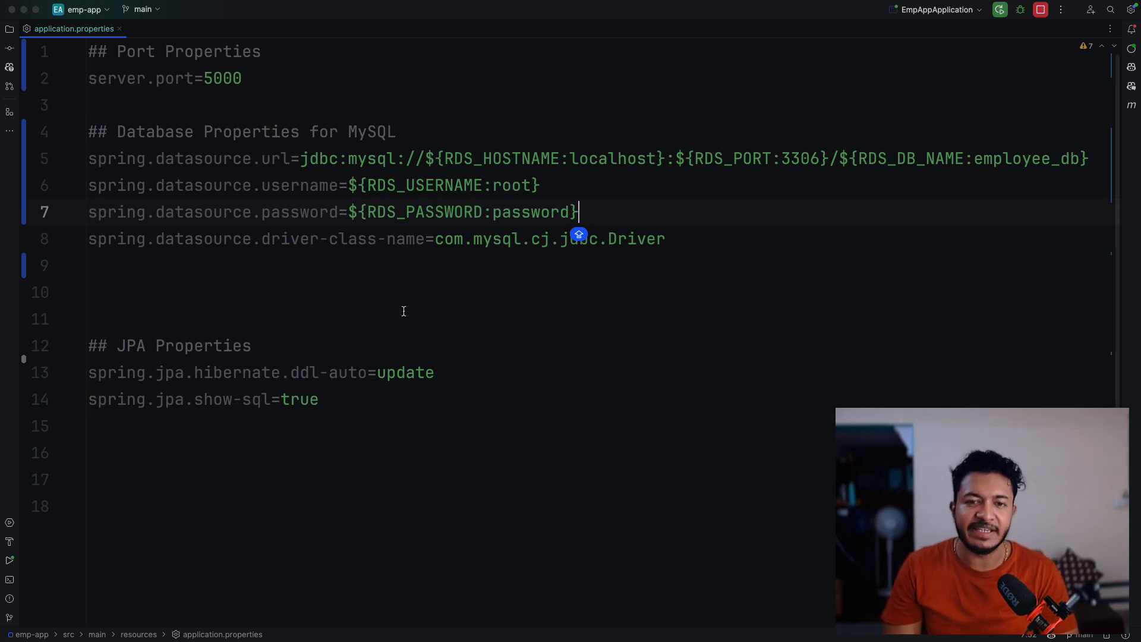
{"action": "key", "text": "Caps_Lock"}
{"action": "key", "text": "Caps_Lock"}
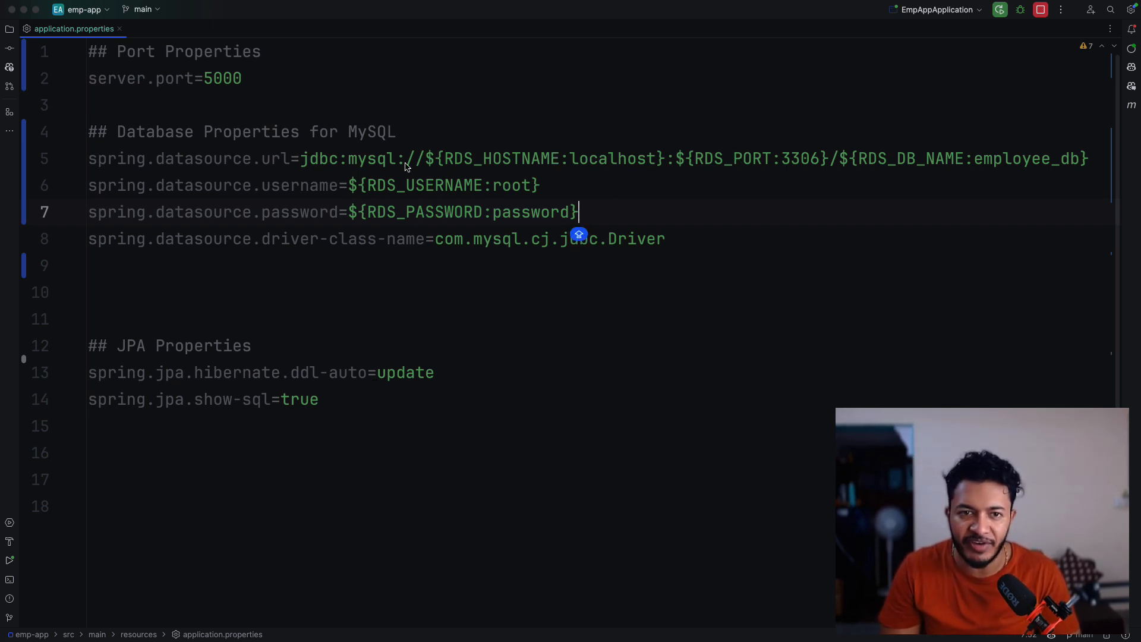
- Build the project by running the Maven package lifecycle goal for emp-app
{"action": "left_click", "coordinate": [445, 162]}
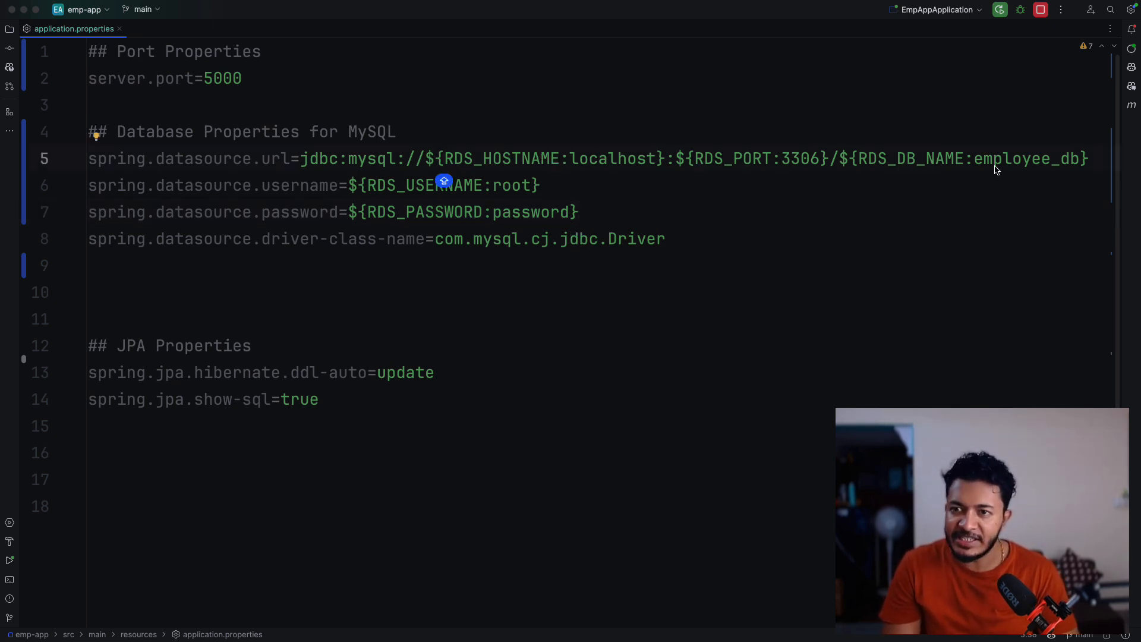
{"action": "left_click", "coordinate": [445, 194]}
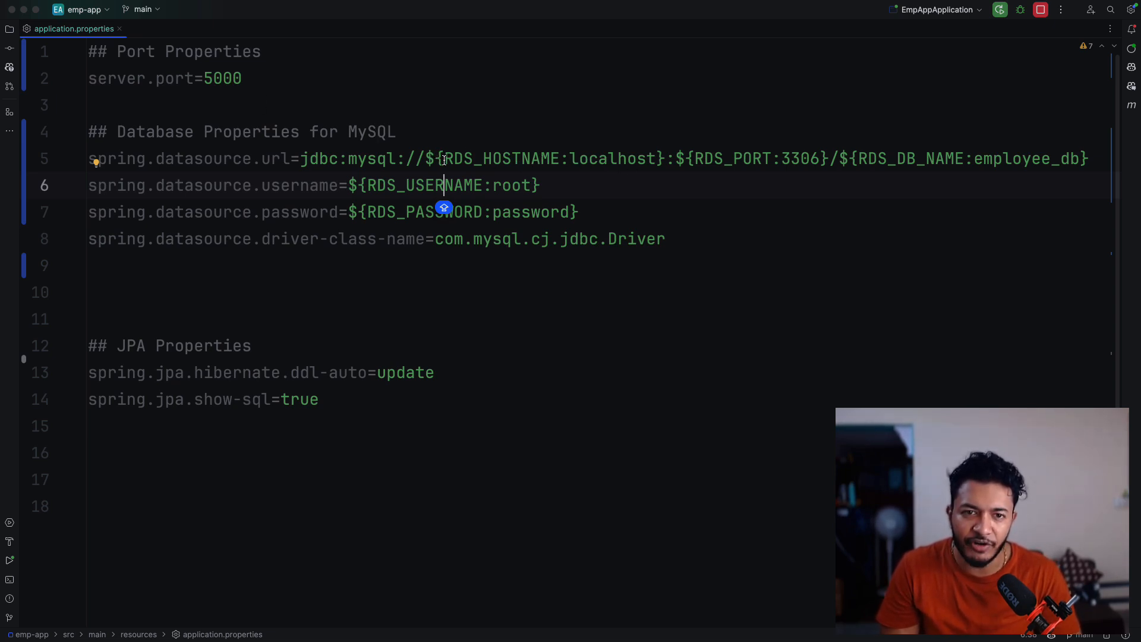
{"action": "left_click_drag", "start_coordinate": [443, 159], "coordinate": [654, 161]}
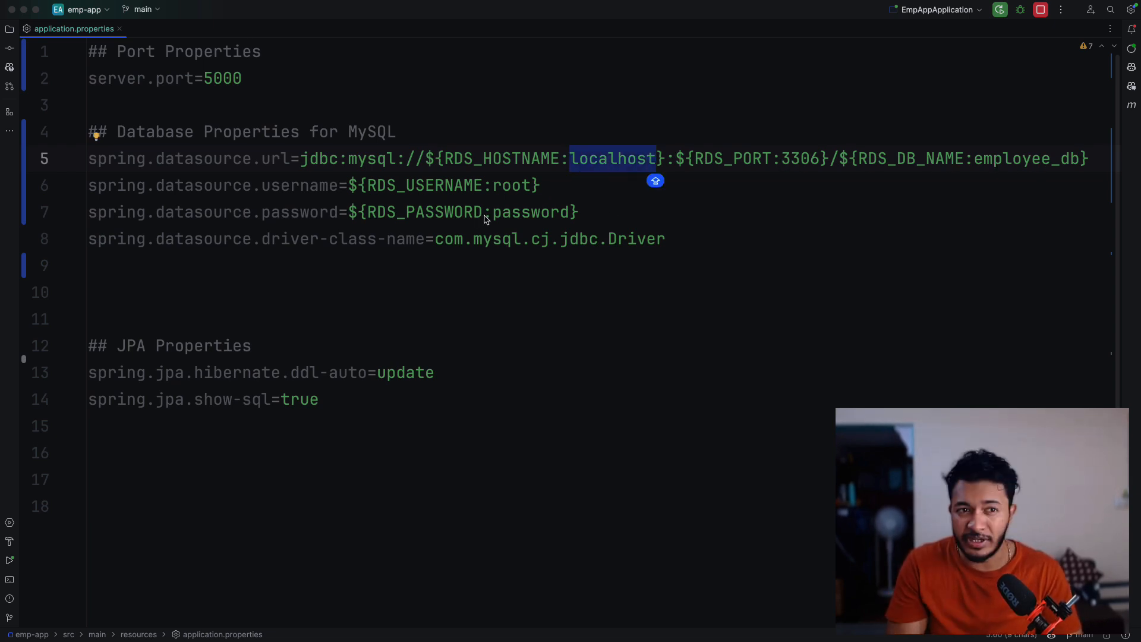
{"action": "left_click", "coordinate": [10, 30]}
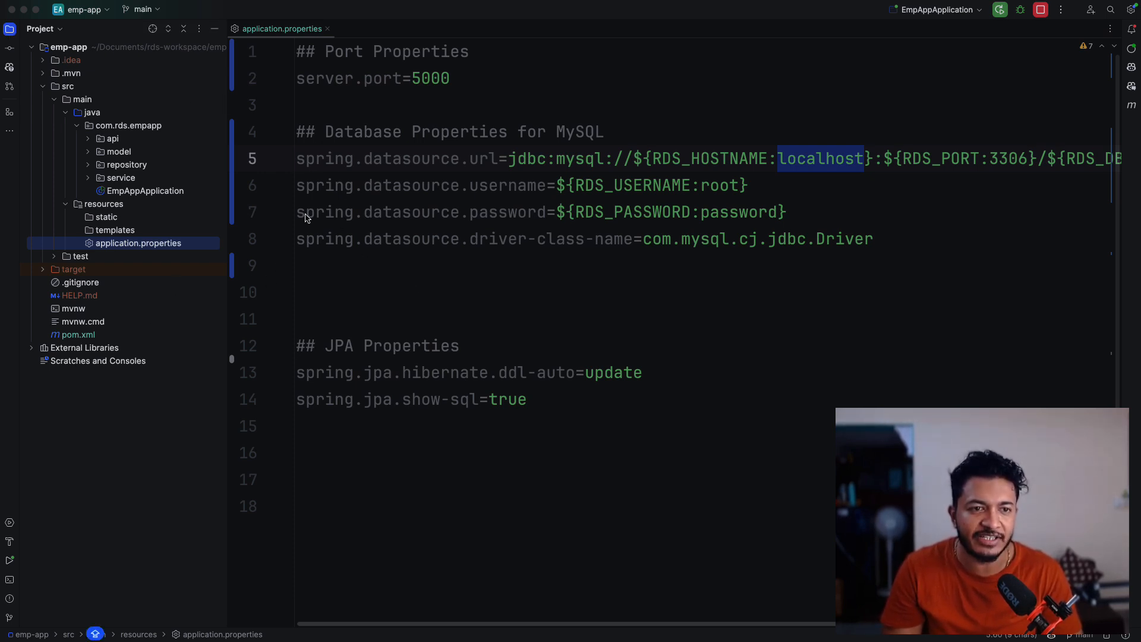
{"action": "left_click", "coordinate": [1131, 105]}
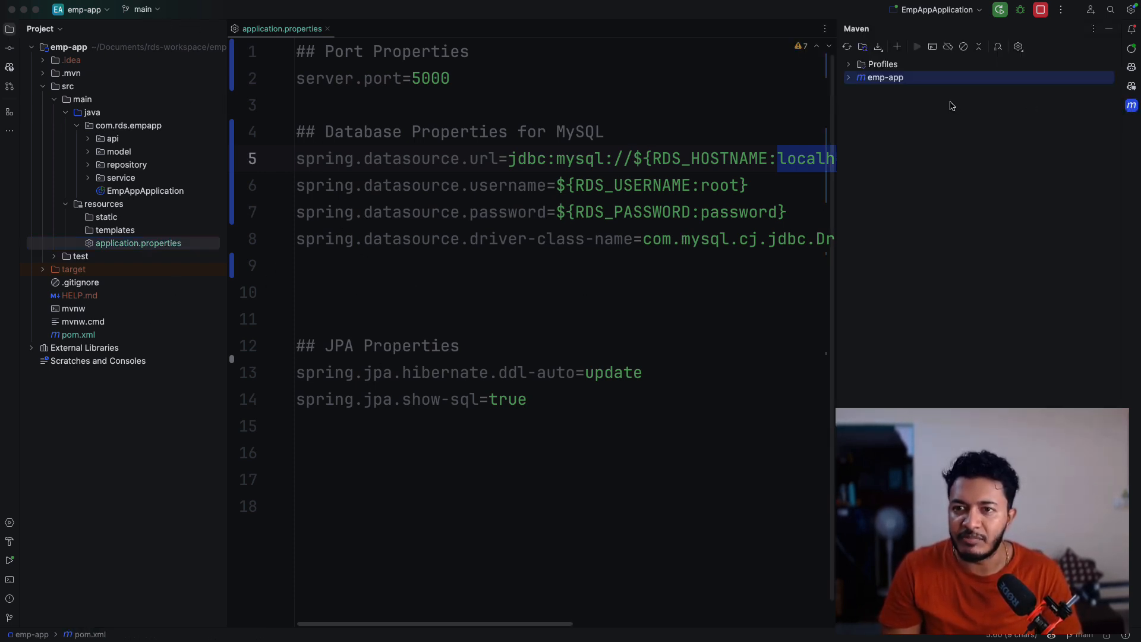
{"action": "left_click", "coordinate": [849, 78]}
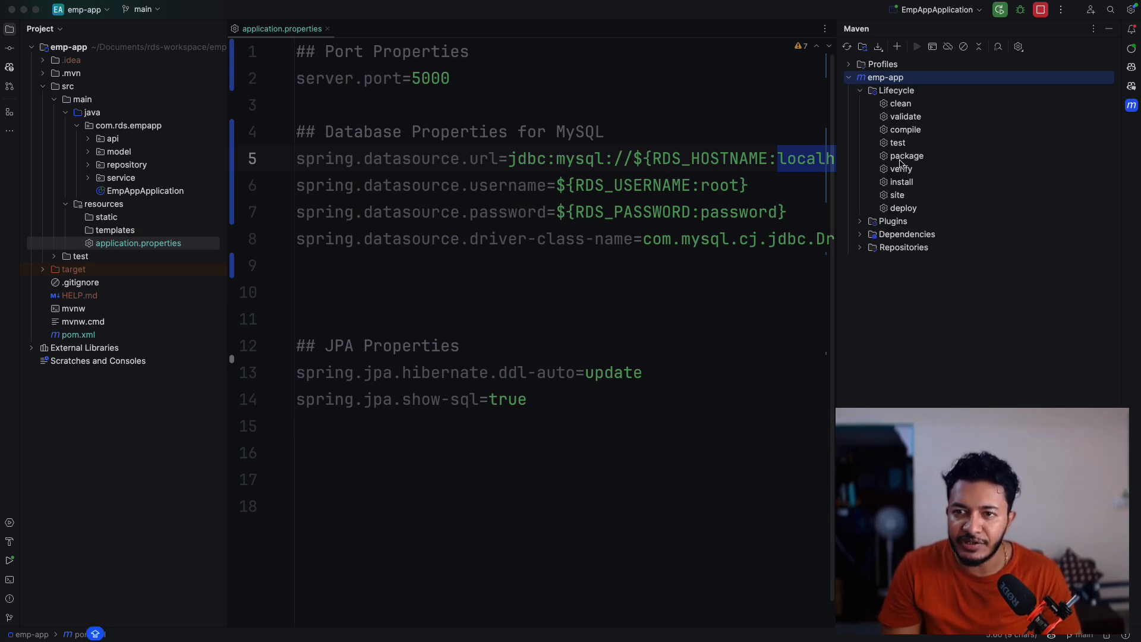
{"action": "double_click", "coordinate": [903, 157]}
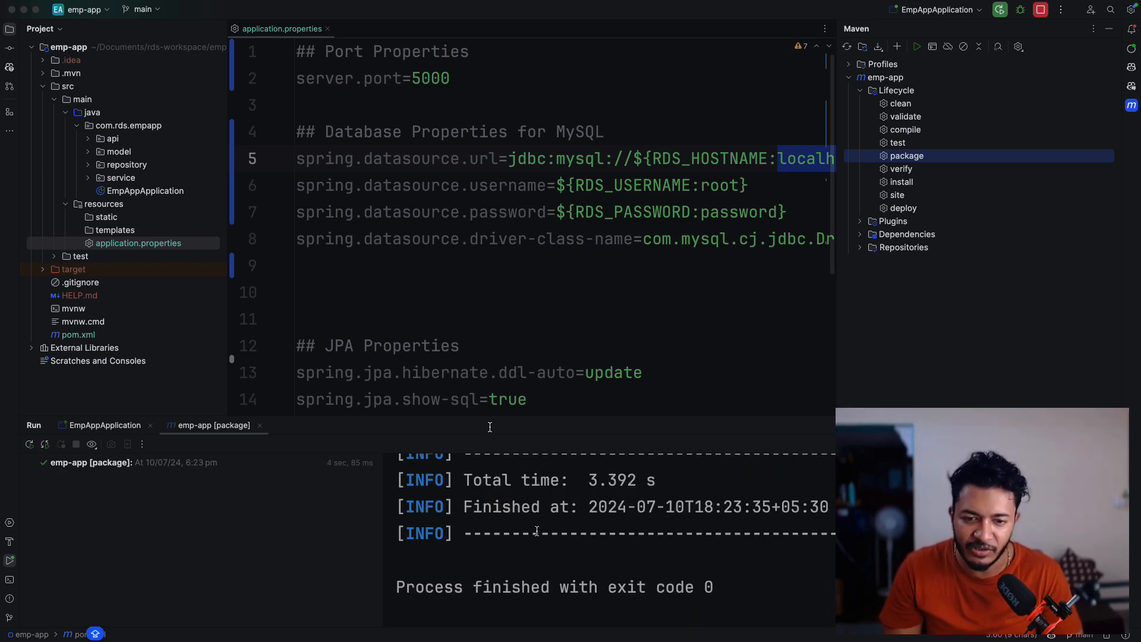
- Locate the built emp-app.jar inside the project's target folder
{"action": "left_click", "coordinate": [48, 273]}
{"action": "left_click", "coordinate": [43, 270]}
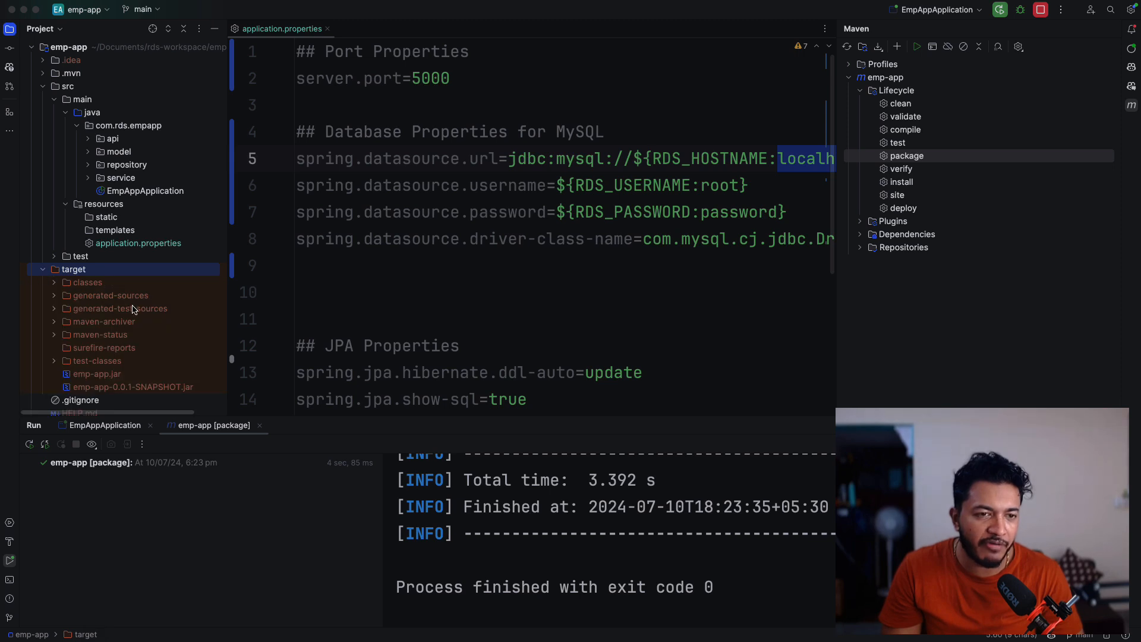
{"action": "scroll", "coordinate": [121, 346], "scroll_direction": "down", "scroll_amount": 1}
{"action": "scroll", "coordinate": [120, 346], "scroll_direction": "down", "scroll_amount": 3}
{"action": "left_click", "coordinate": [112, 291]}
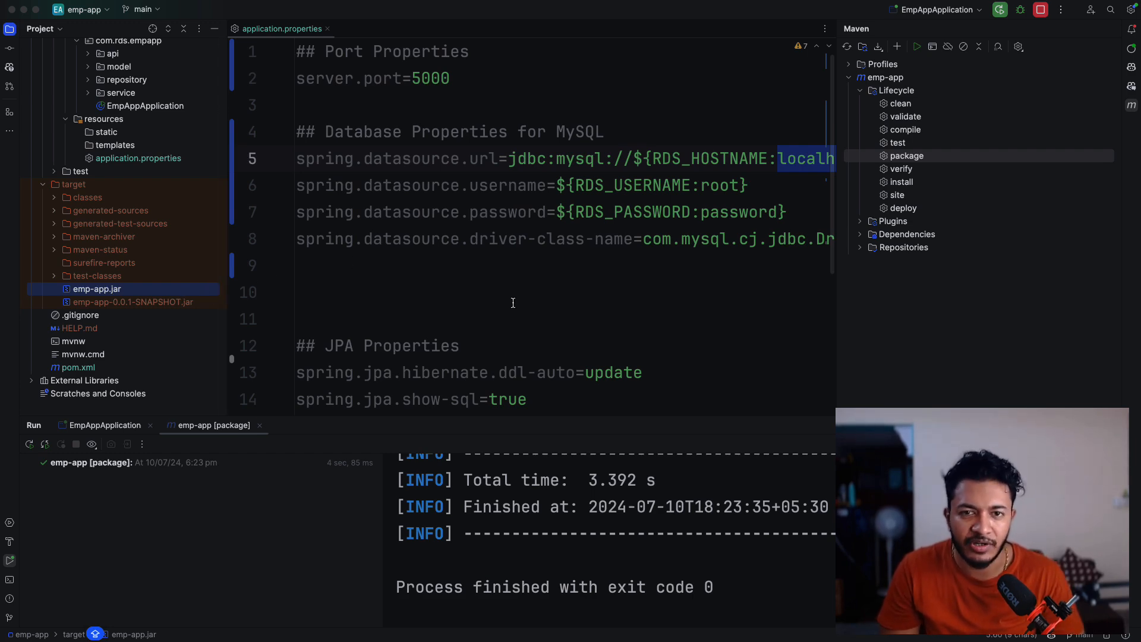
- Switch to the browser and choose emp-app.jar from emp-app/target for the environment's Upload and deploy
{"action": "key", "text": "super+Tab"}
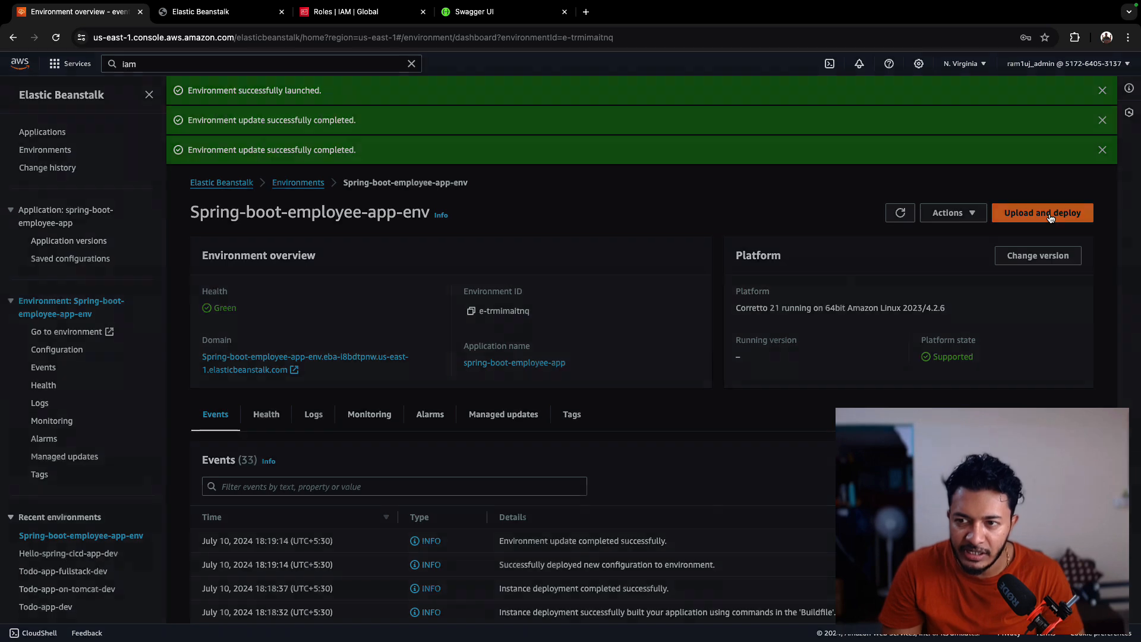
{"action": "left_click", "coordinate": [1049, 218]}
{"action": "left_click", "coordinate": [453, 342]}
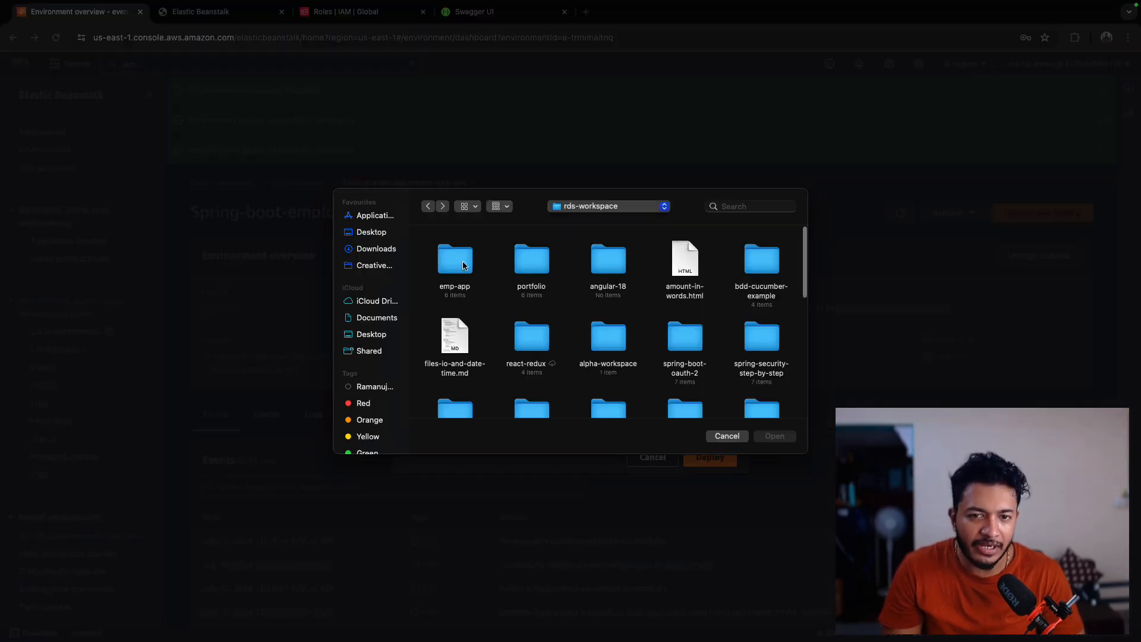
{"action": "double_click", "coordinate": [460, 268]}
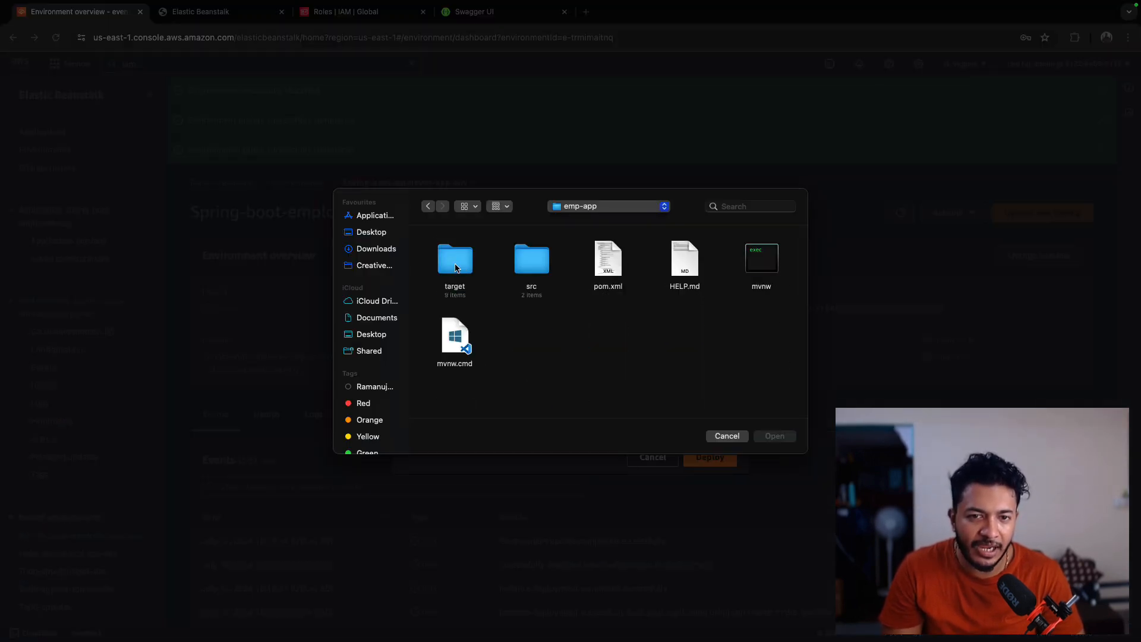
{"action": "double_click", "coordinate": [463, 263]}
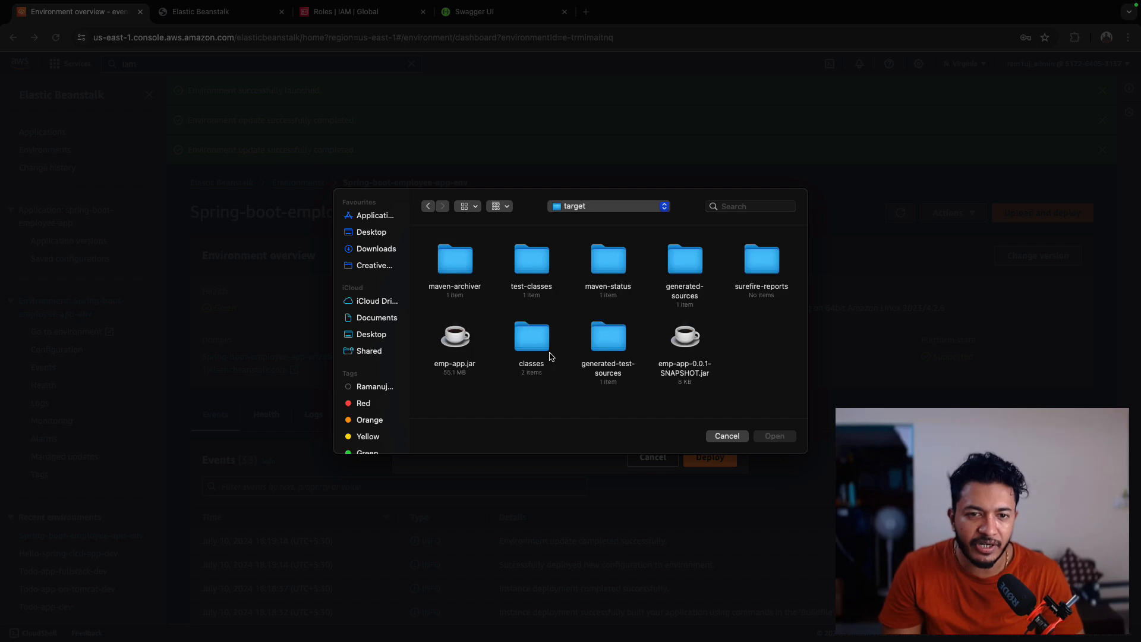
{"action": "left_click", "coordinate": [447, 374]}
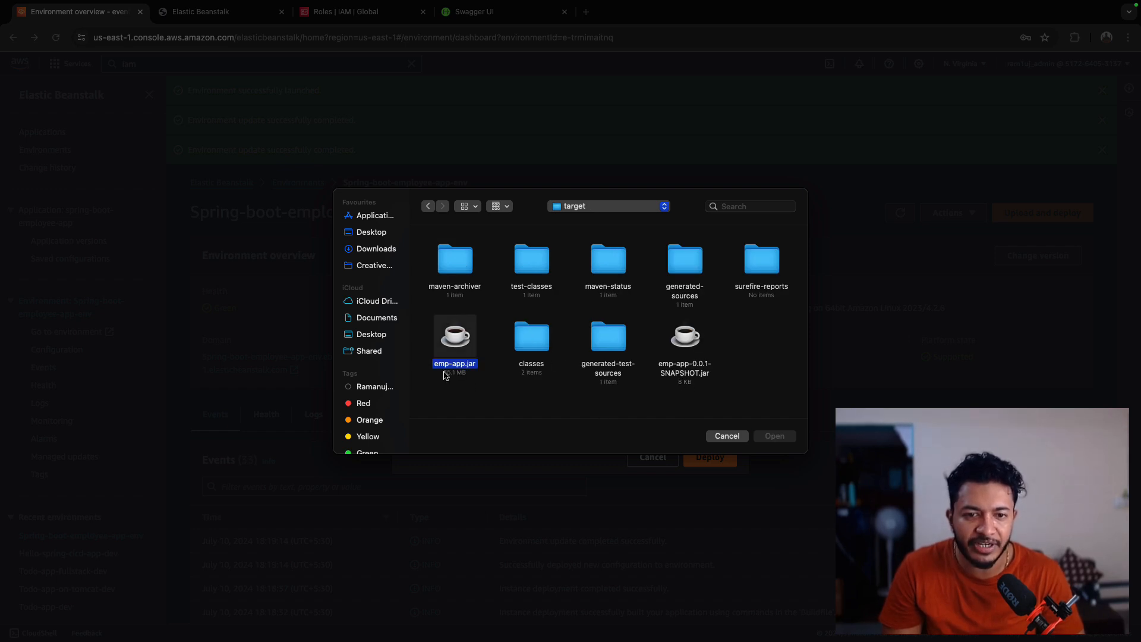
{"action": "left_click", "coordinate": [775, 437]}
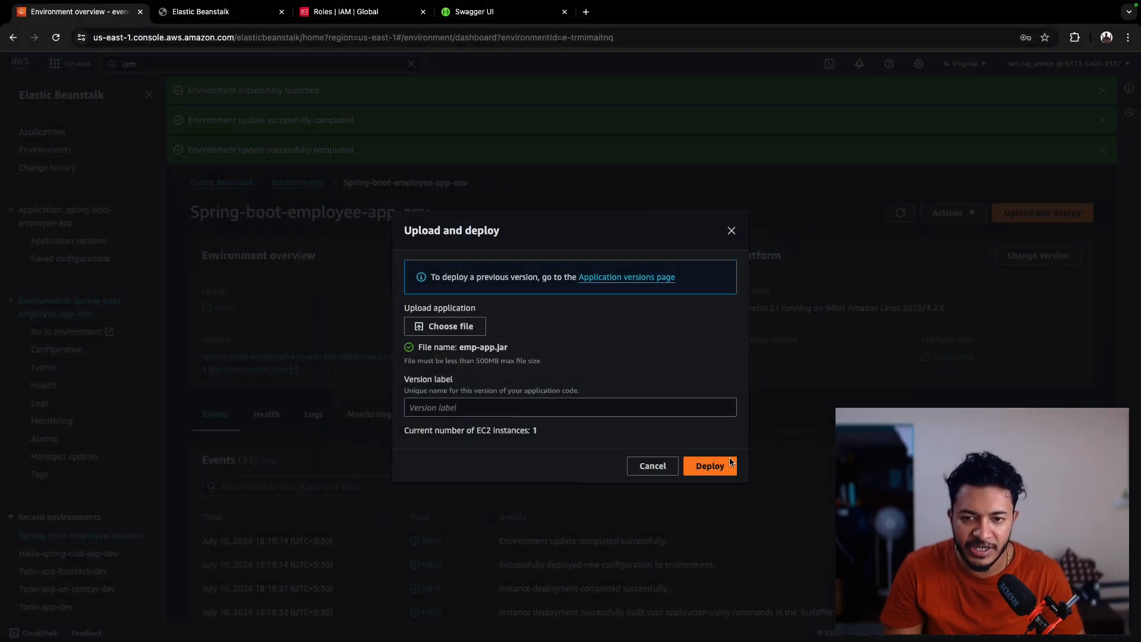
- Deploy the uploaded emp-app.jar to the environment and open the environment's domain URL
{"action": "left_click", "coordinate": [716, 467]}
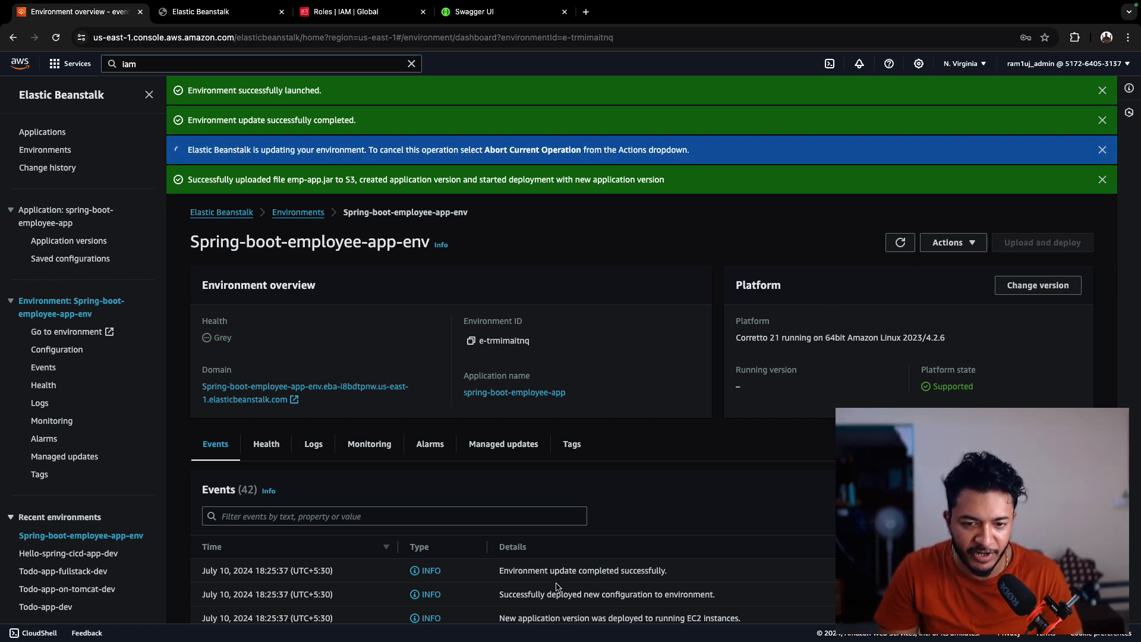
{"action": "left_click", "coordinate": [252, 394]}
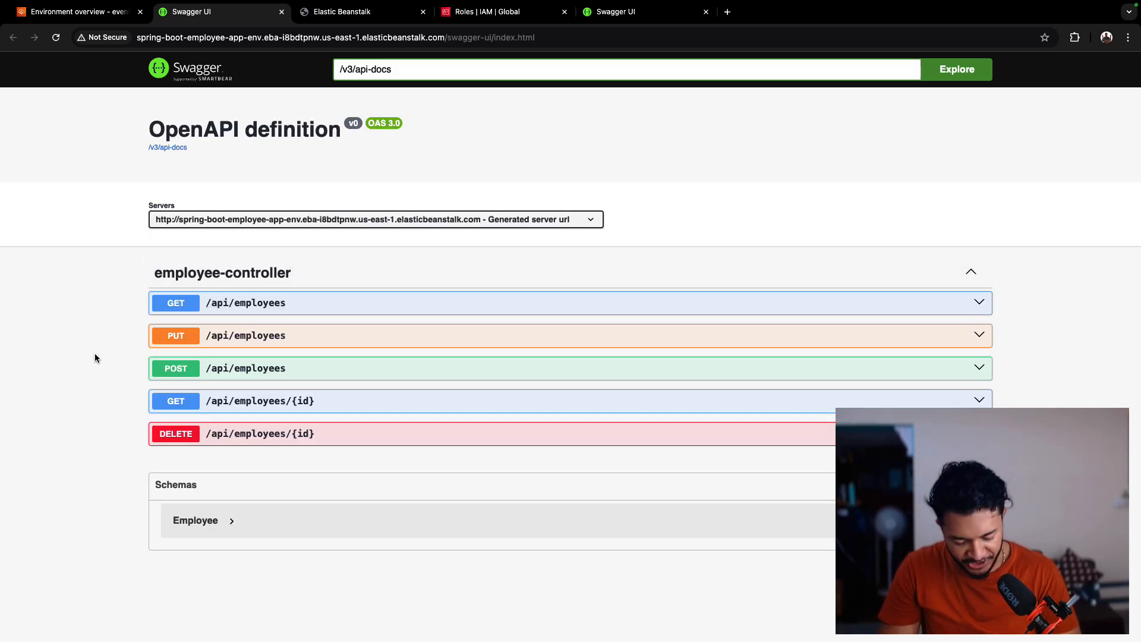
- Try out the POST /api/employees request, setting the body's id to 1 and filling in the employee's name
{"action": "left_click", "coordinate": [179, 375]}
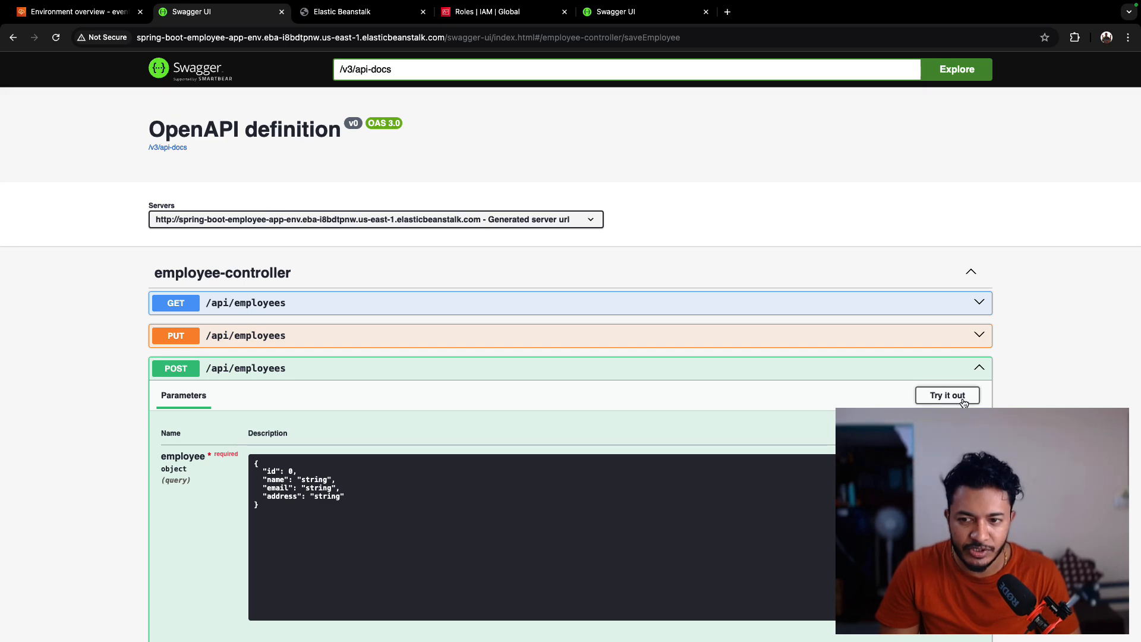
{"action": "left_click", "coordinate": [939, 395]}
{"action": "double_click", "coordinate": [292, 471]}
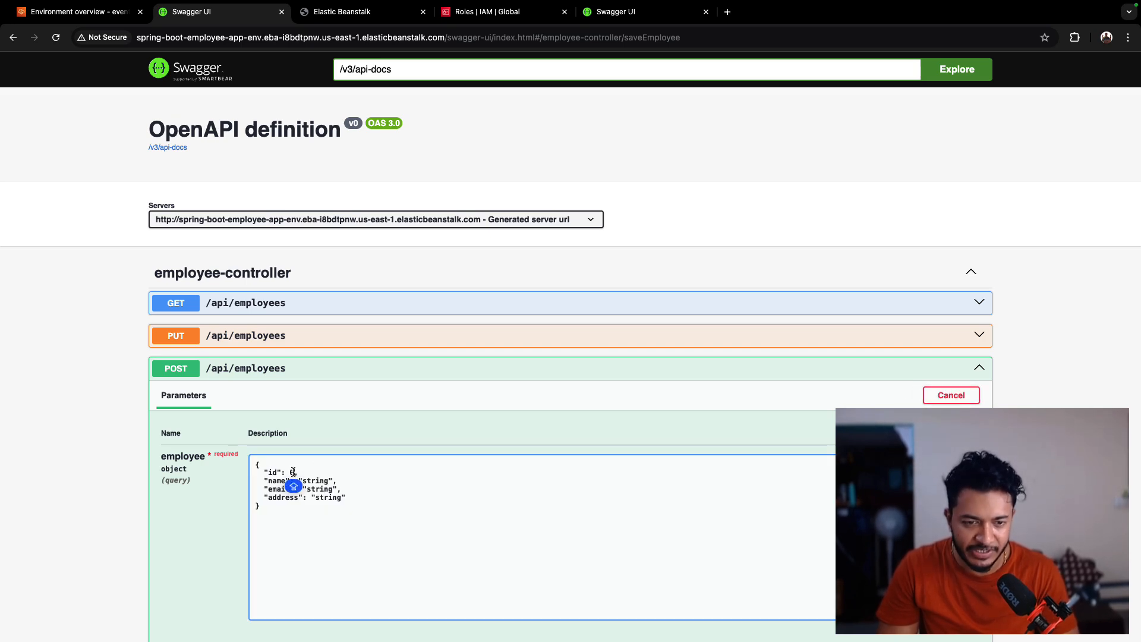
{"action": "type", "text": "1"}
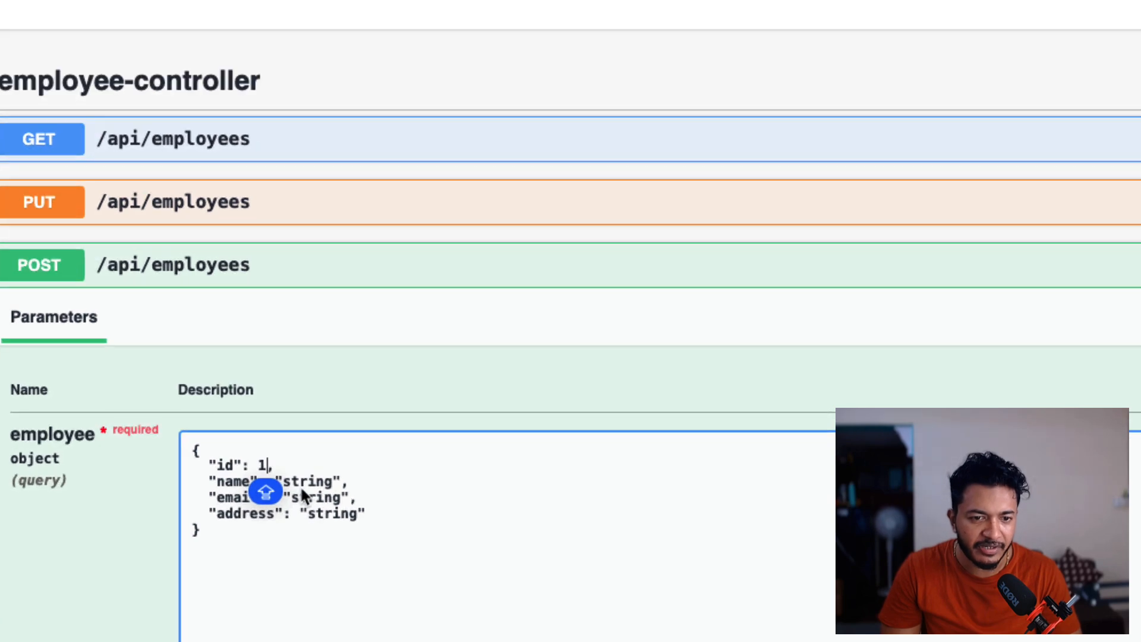
{"action": "double_click", "coordinate": [318, 481]}
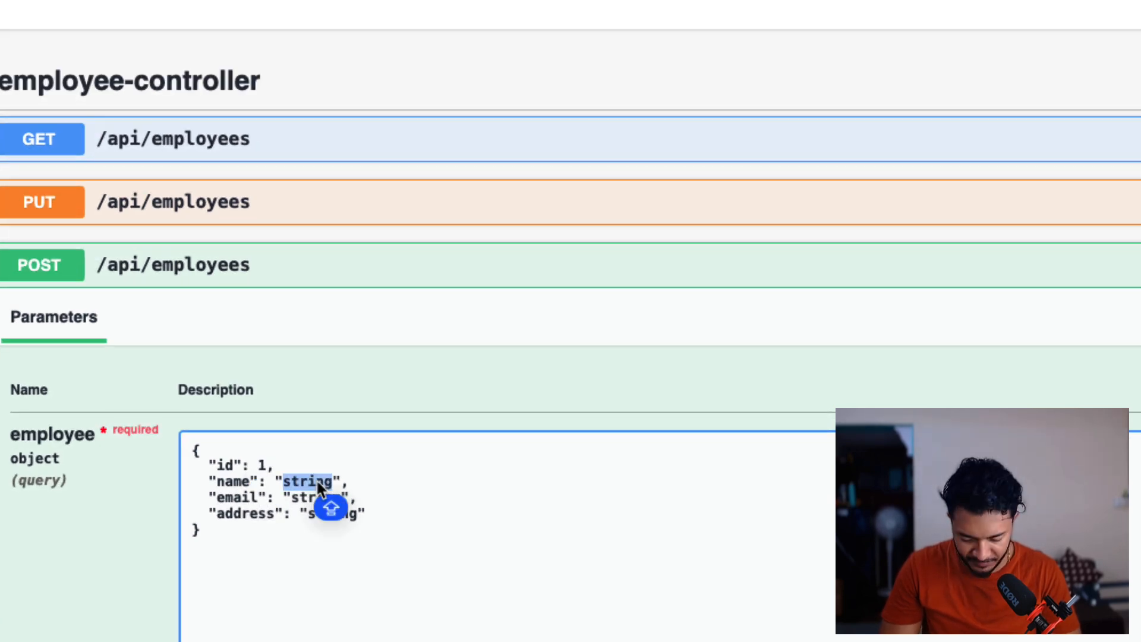
{"action": "type", "text": "mANISH"}
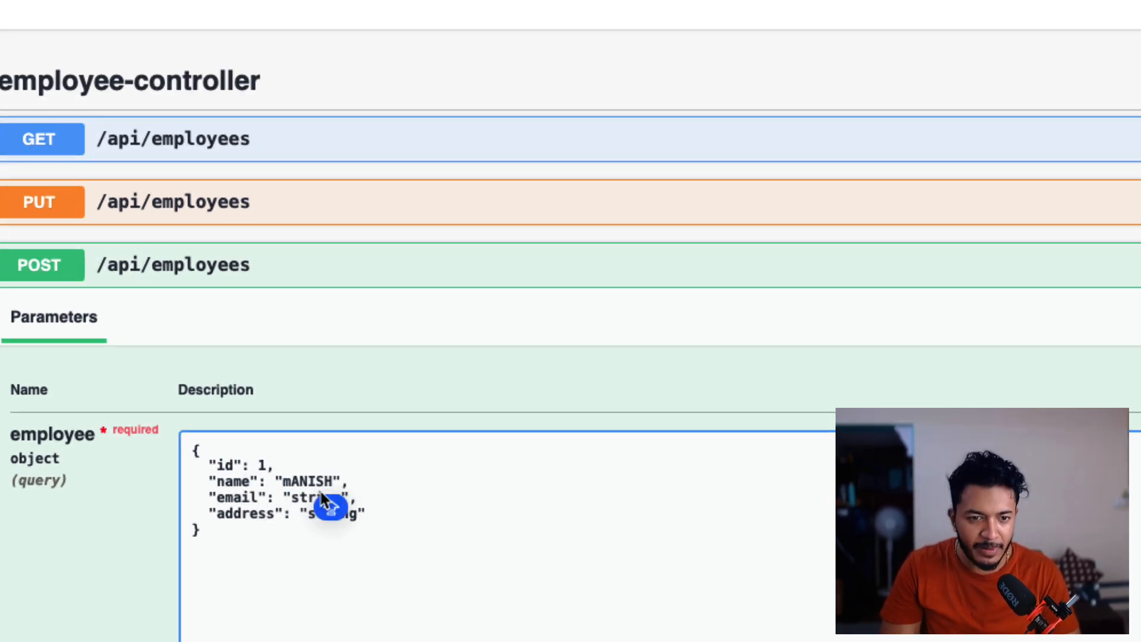
{"action": "key", "text": "BackSpace"}
{"action": "key", "text": "BackSpace"}
{"action": "key", "text": "BackSpace"}
{"action": "key", "text": "BackSpace"}
{"action": "key", "text": "BackSpace"}
{"action": "key", "text": "BackSpace"}
{"action": "type", "text": "Manish"}
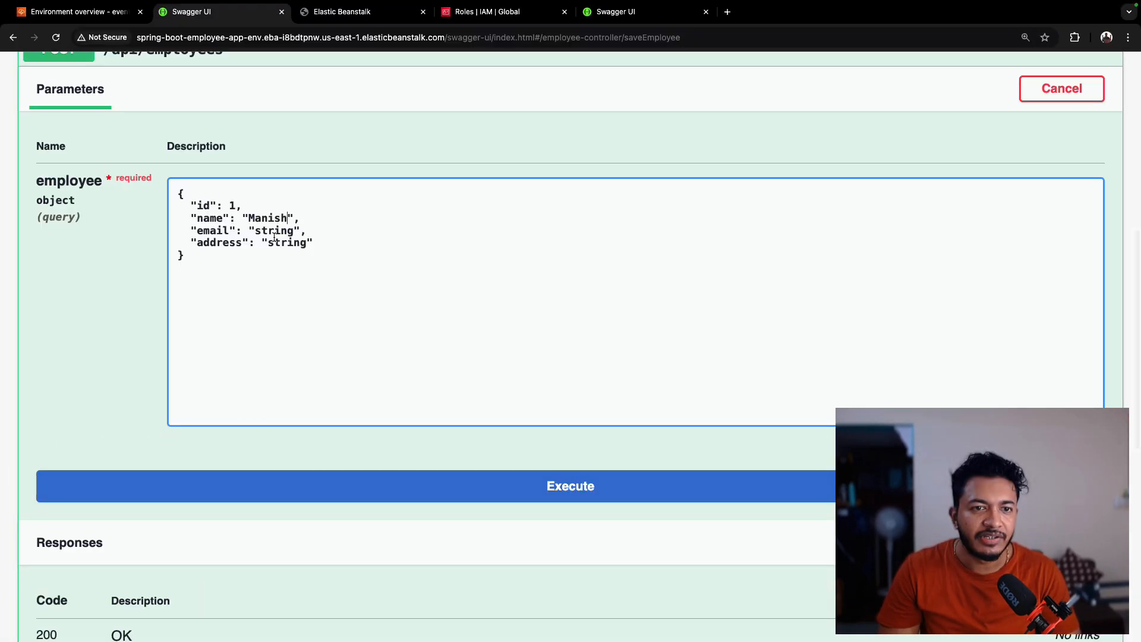
- Fill in the employee's e-mail address and set the address to Kolkata in the request body
{"action": "double_click", "coordinate": [270, 229]}
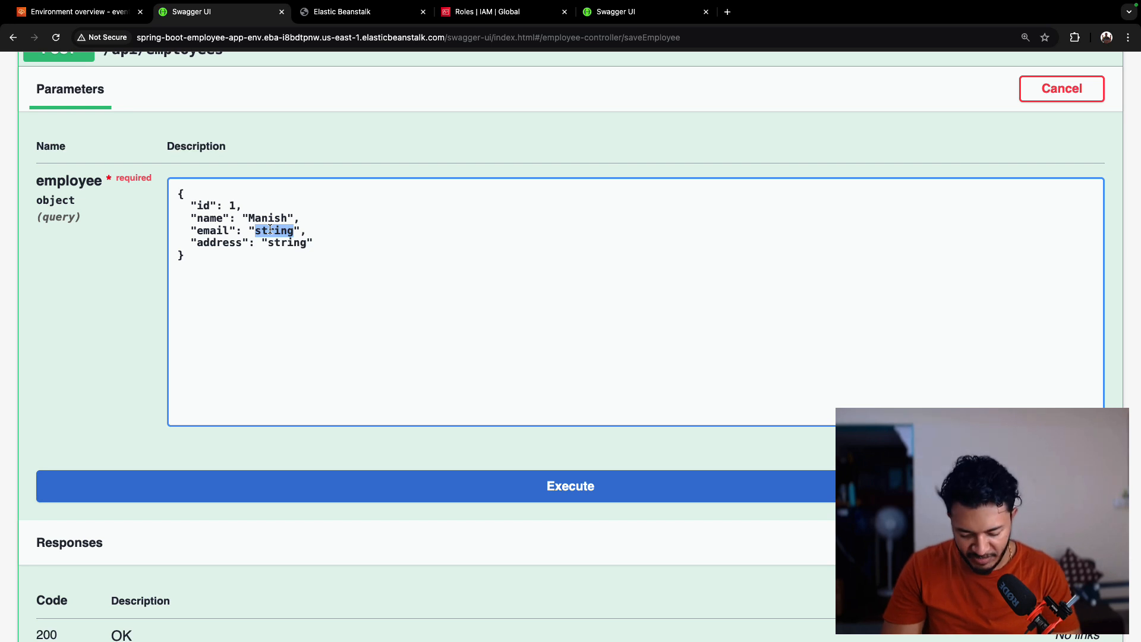
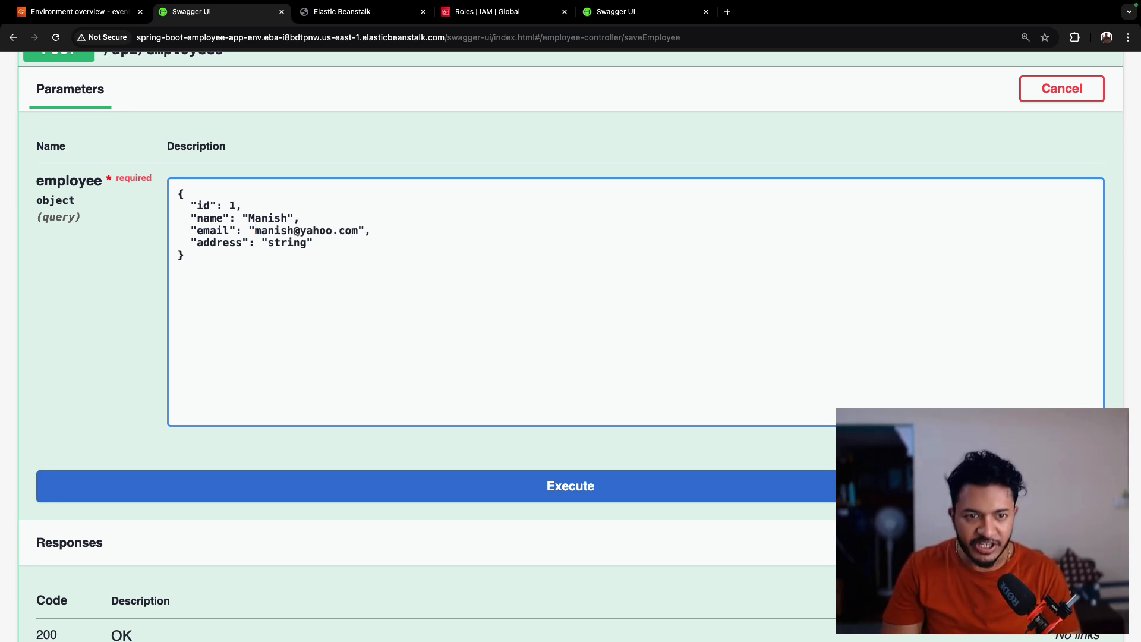
{"action": "double_click", "coordinate": [286, 243]}
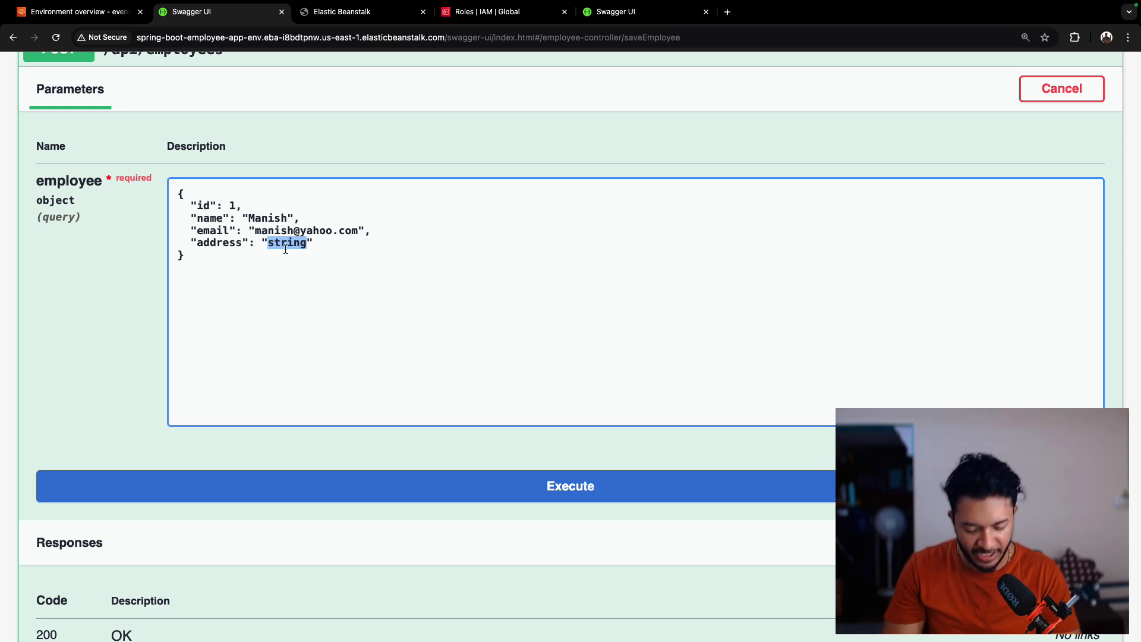
{"action": "key", "text": "Caps_Lock"}
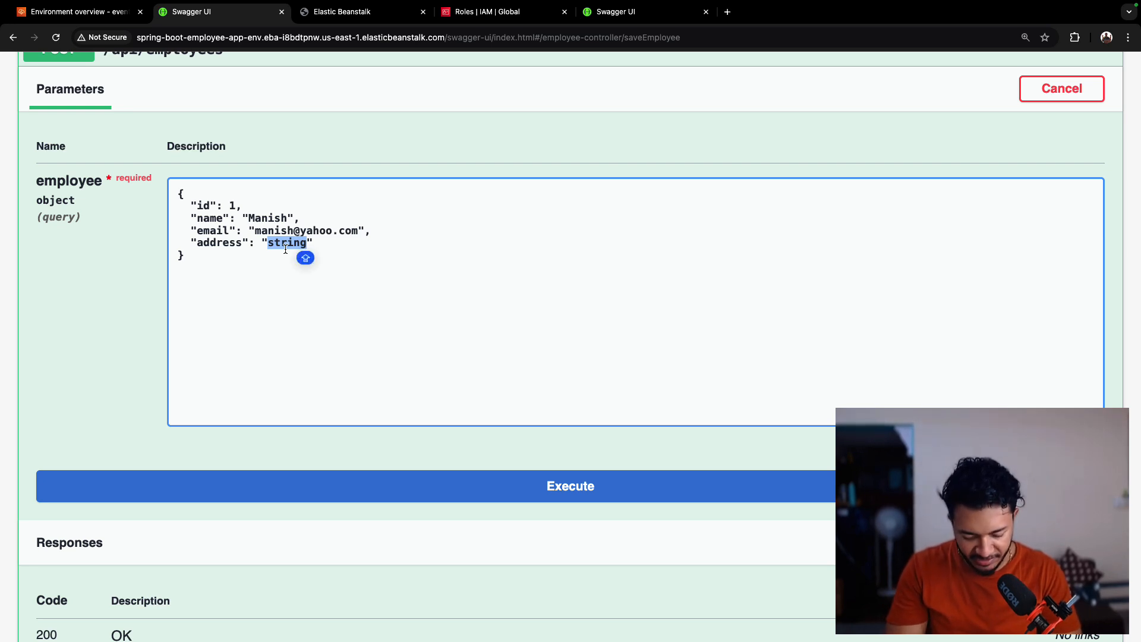
{"action": "type", "text": "Ko"}
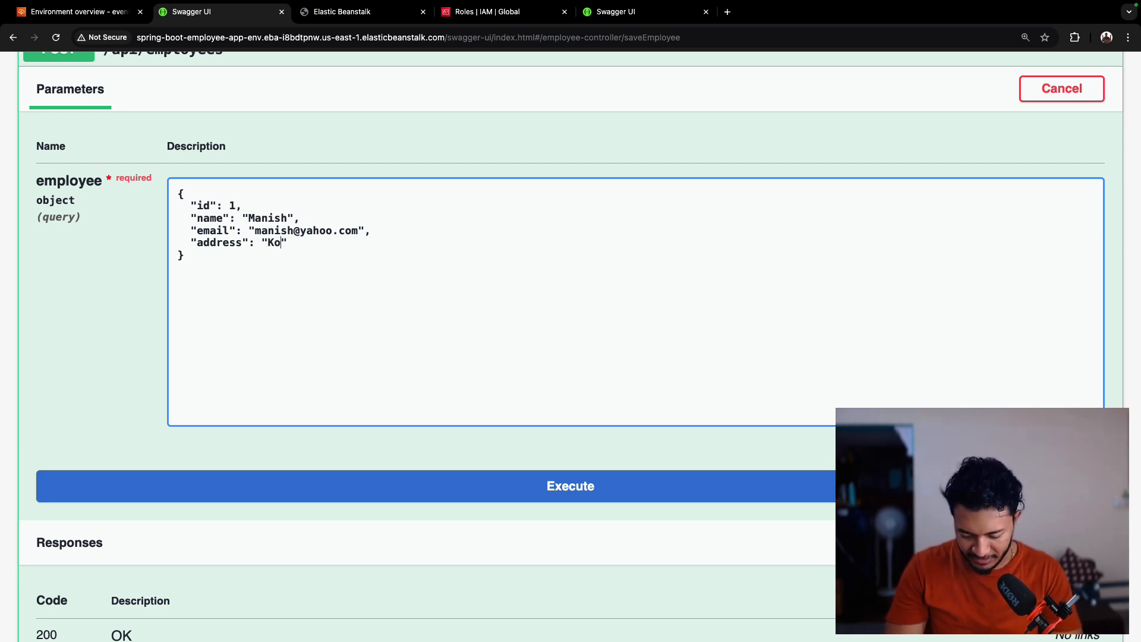
{"action": "type", "text": "lkata"}
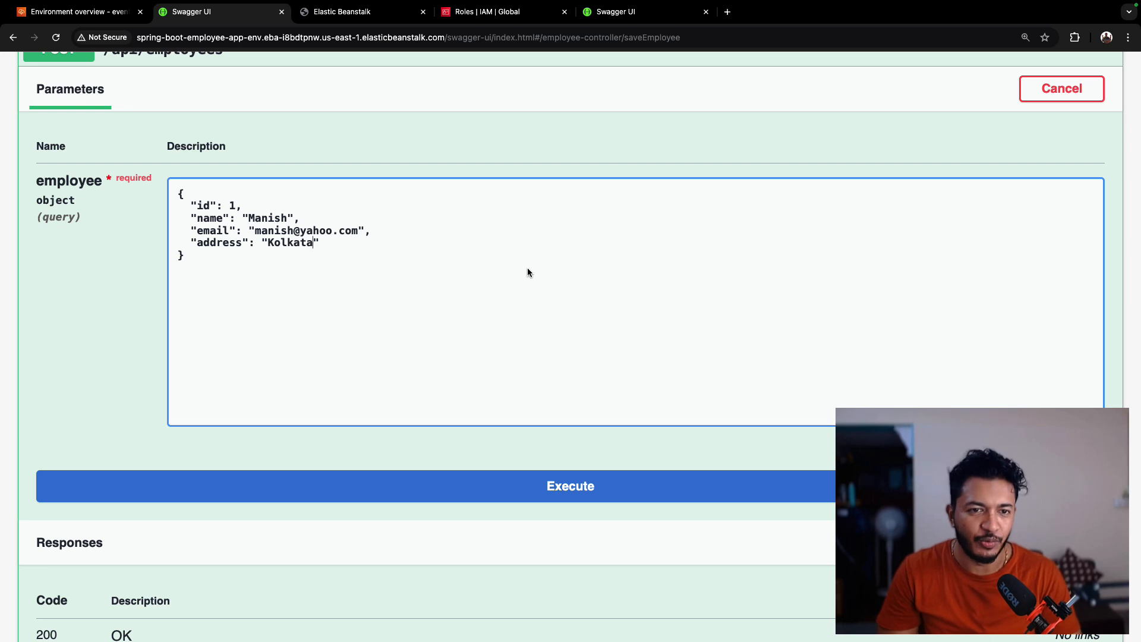
- Execute the POST /api/employees request and review its server response
{"action": "left_click", "coordinate": [551, 489]}
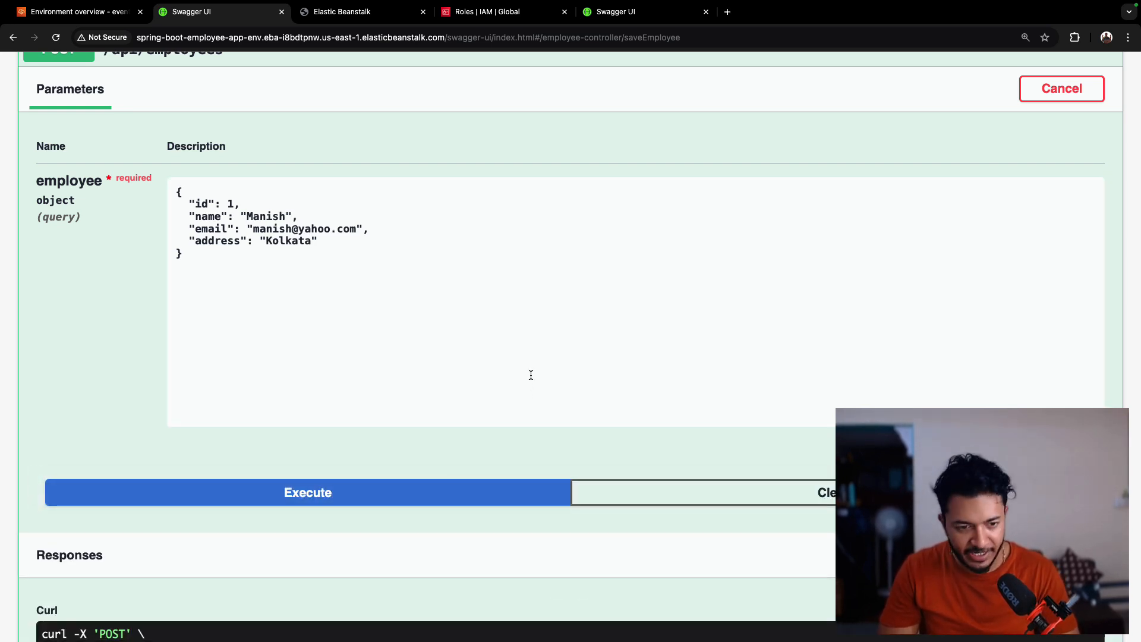
{"action": "scroll", "coordinate": [531, 375], "scroll_direction": "down", "scroll_amount": 8}
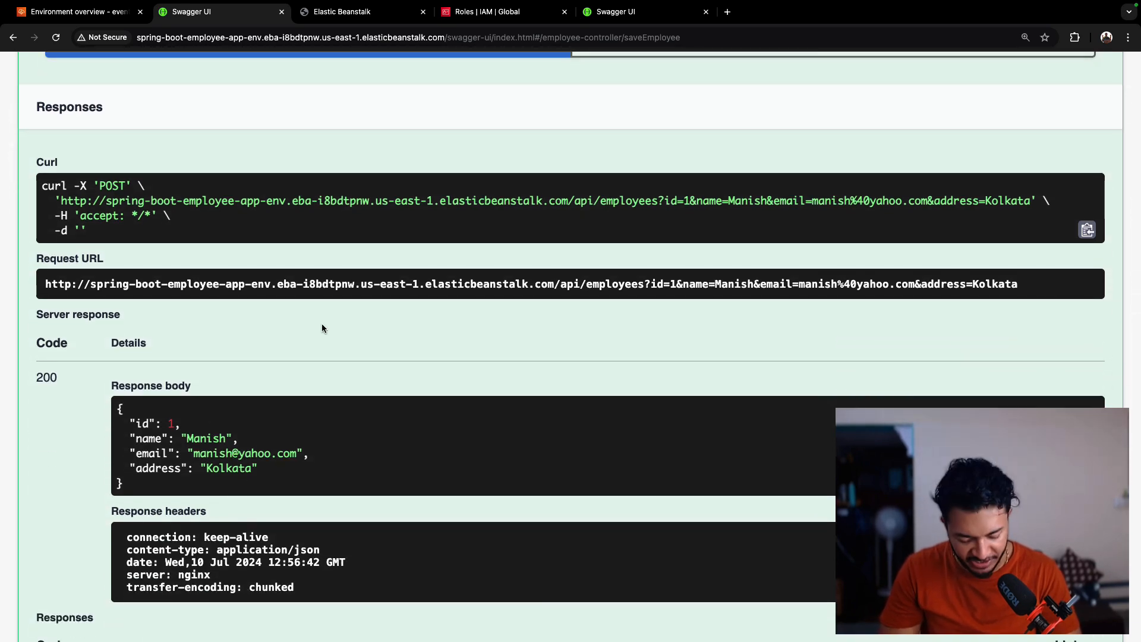
{"action": "scroll", "coordinate": [322, 328], "scroll_direction": "up", "scroll_amount": 10}
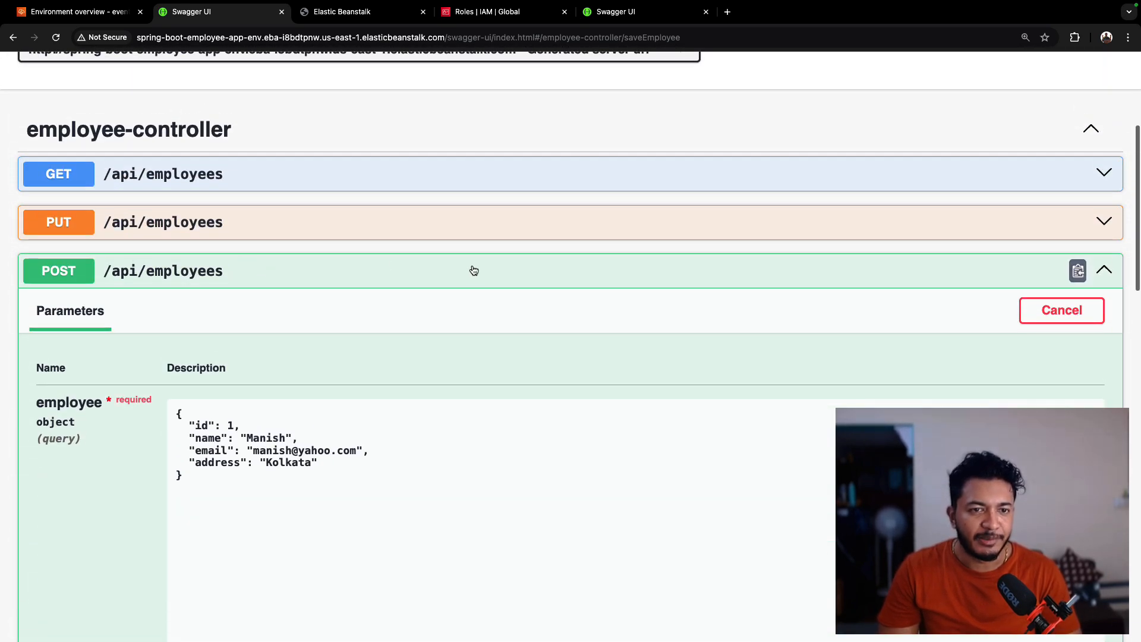
- Try out and execute GET /api/employees to list all employees, and examine the response body
{"action": "left_click", "coordinate": [473, 271]}
{"action": "left_click", "coordinate": [333, 250]}
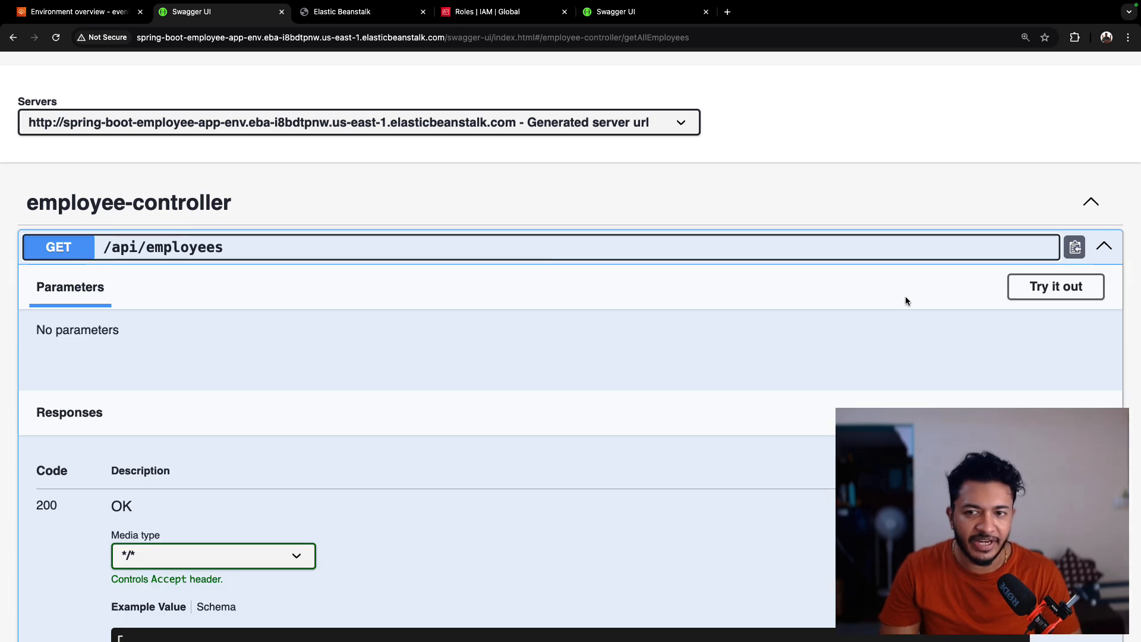
{"action": "left_click", "coordinate": [1040, 289]}
{"action": "left_click", "coordinate": [644, 383]}
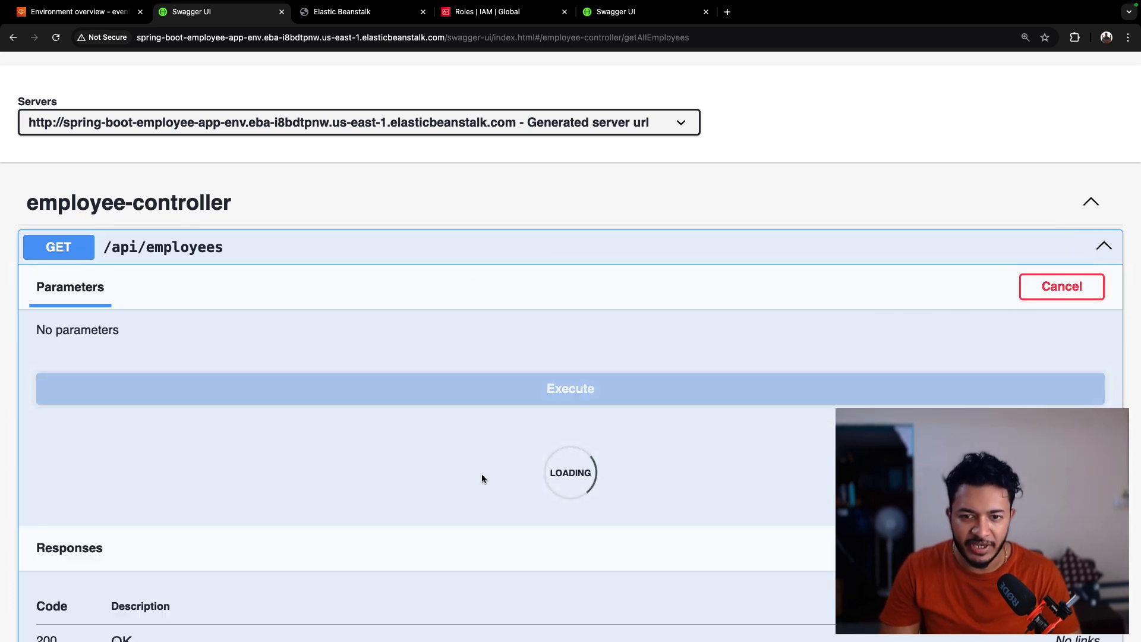
{"action": "scroll", "coordinate": [481, 473], "scroll_direction": "down", "scroll_amount": 5}
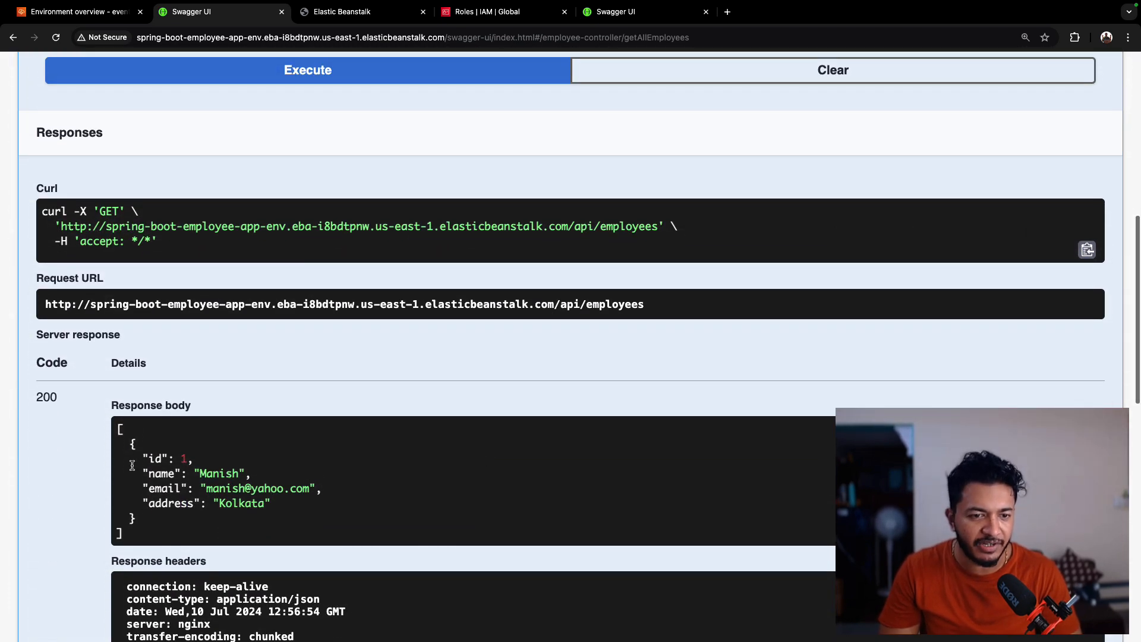
{"action": "left_click_drag", "start_coordinate": [130, 444], "coordinate": [193, 517]}
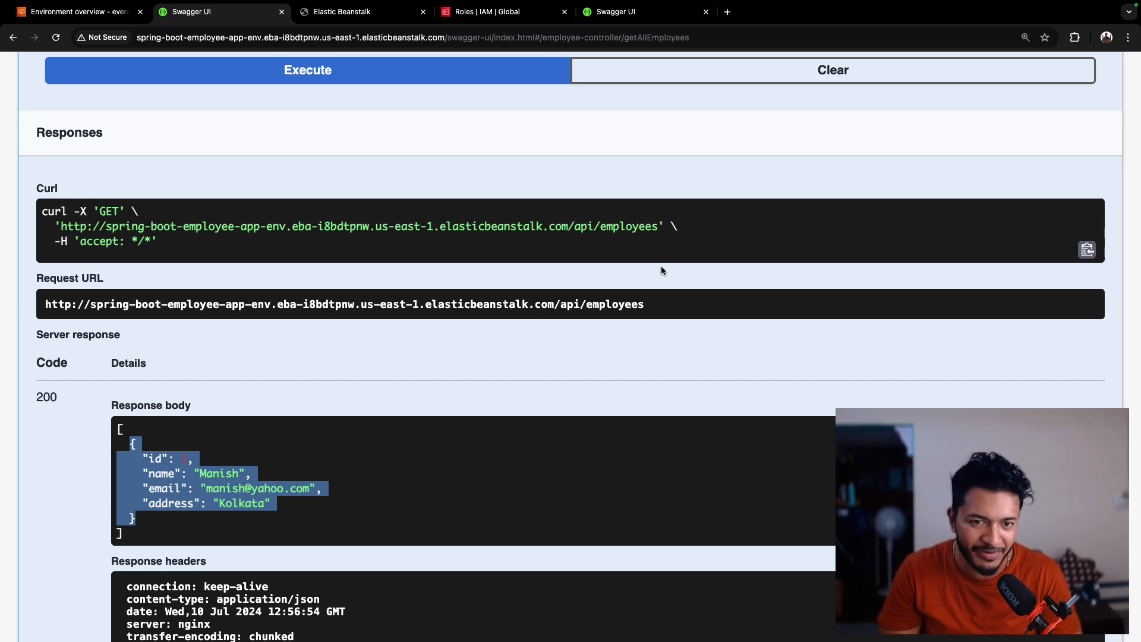
- Request the last 100 lines of logs from the environment's Logs tab and open the downloaded log file
{"action": "left_click", "coordinate": [92, 13]}
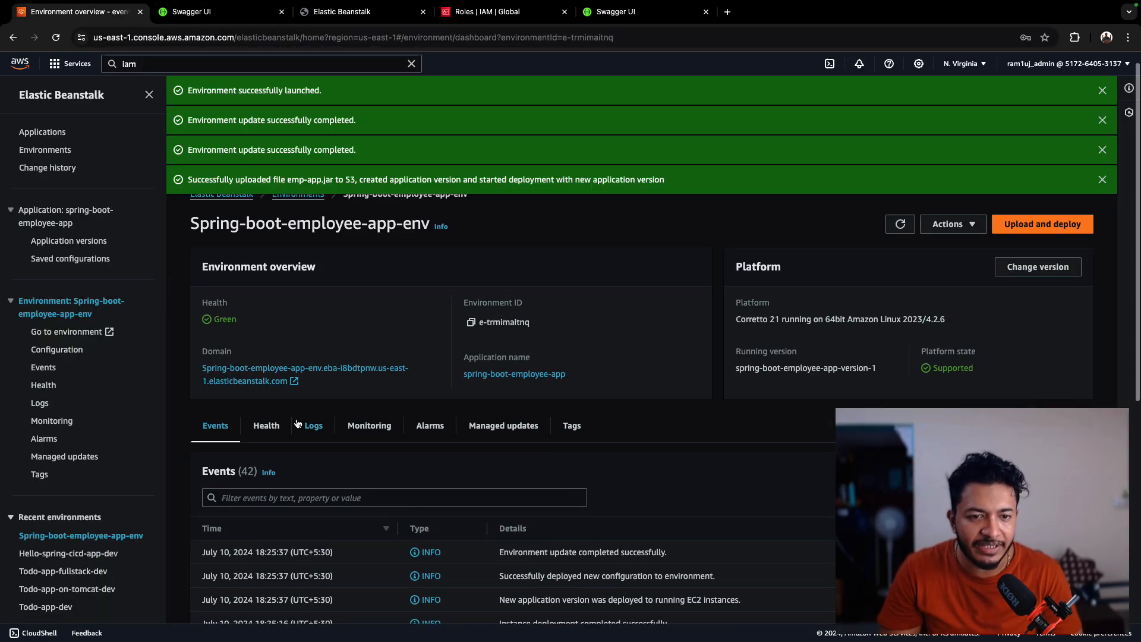
{"action": "left_click", "coordinate": [312, 425]}
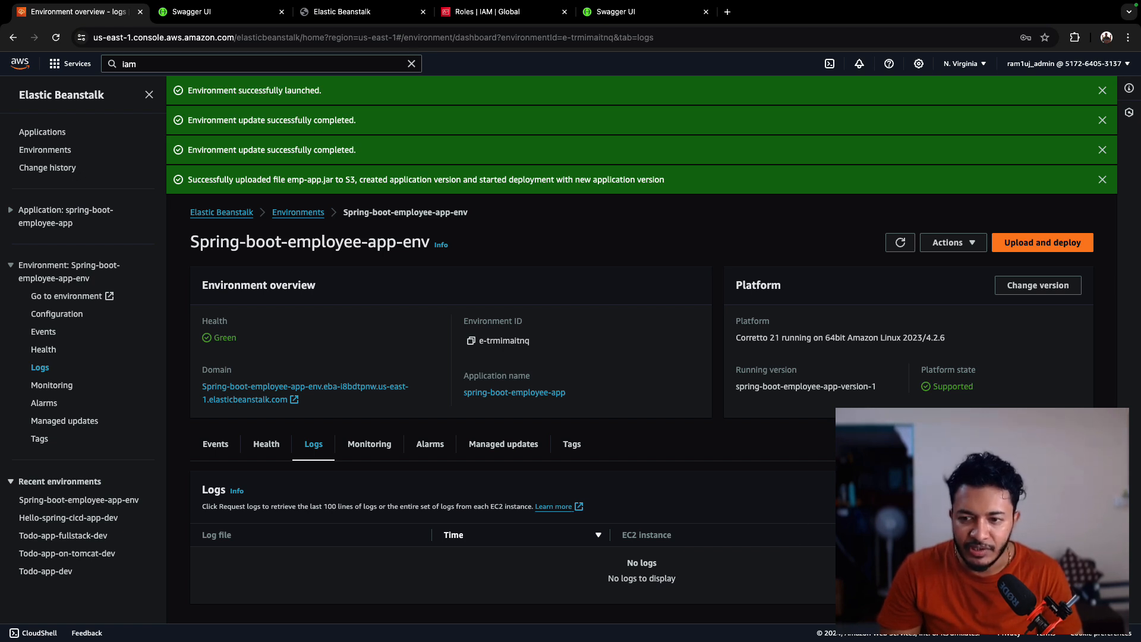
{"action": "left_click", "coordinate": [1037, 514]}
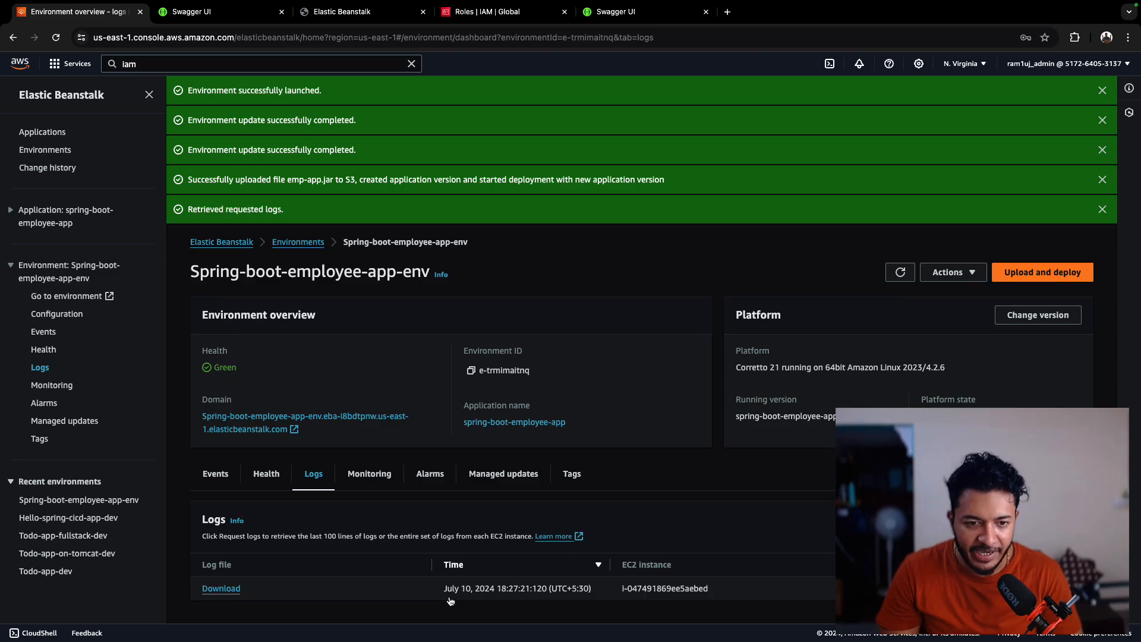
{"action": "left_click", "coordinate": [221, 588]}
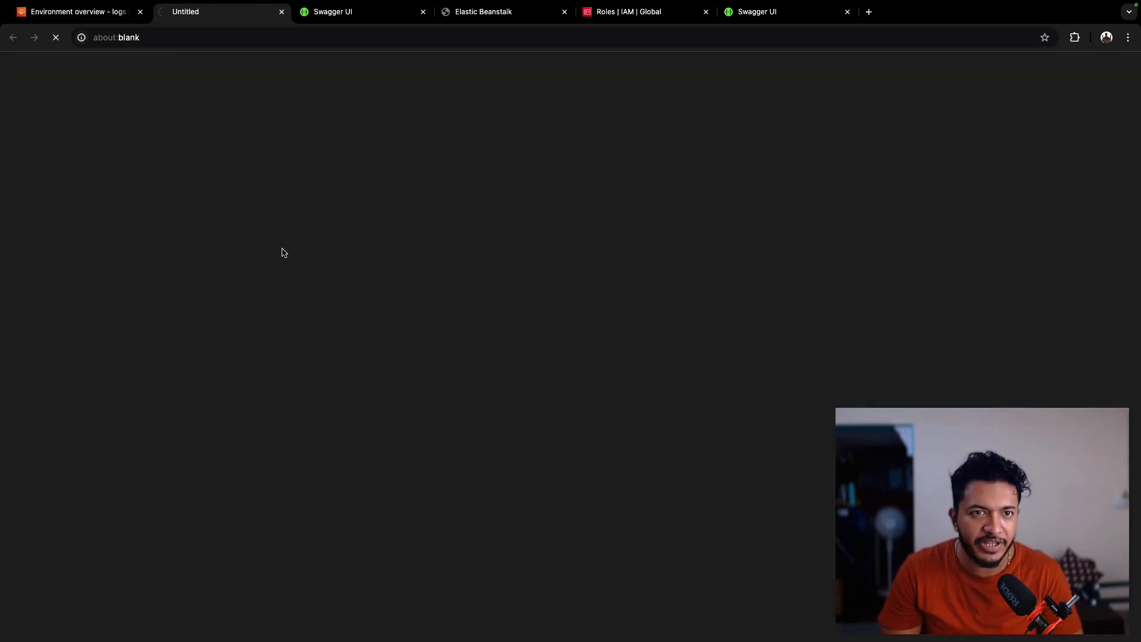
- Examine the web.stdout log for the Spring Boot startup and Hibernate SQL statements, then return to the environment
{"action": "scroll", "coordinate": [152, 291], "scroll_direction": "down", "scroll_amount": 20}
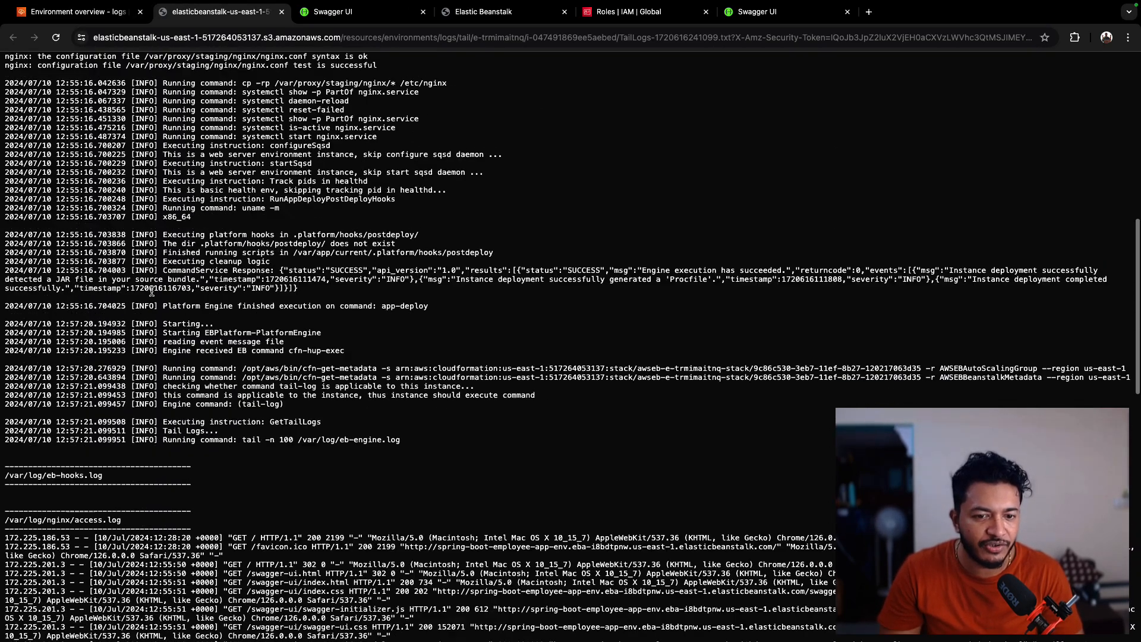
{"action": "scroll", "coordinate": [151, 291], "scroll_direction": "down", "scroll_amount": 4}
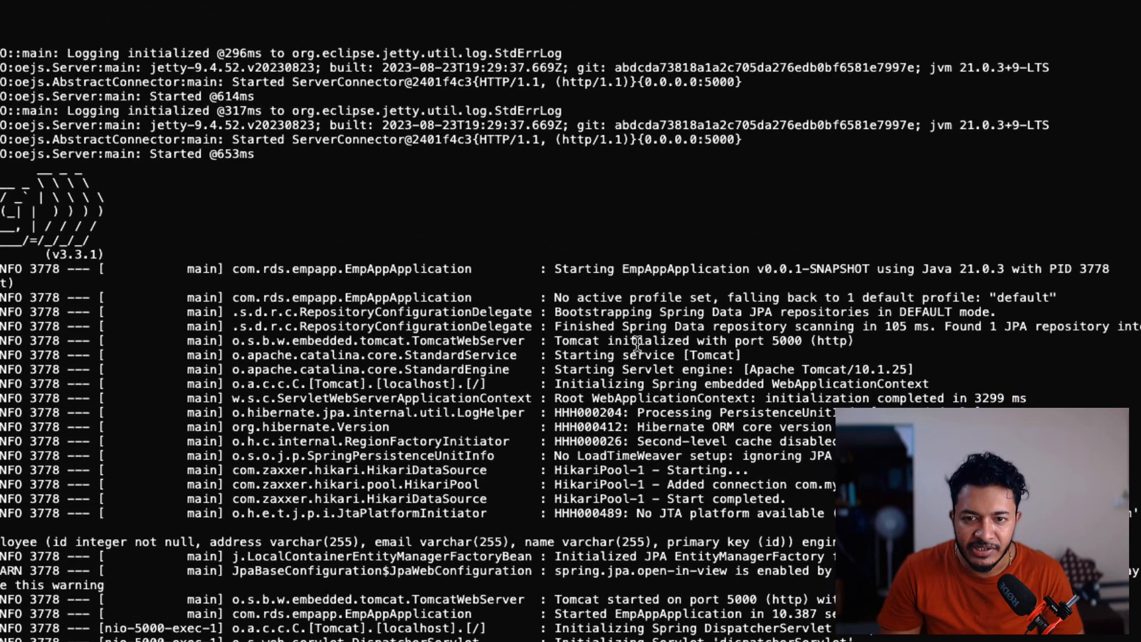
{"action": "scroll", "coordinate": [765, 410], "scroll_direction": "up", "scroll_amount": 3}
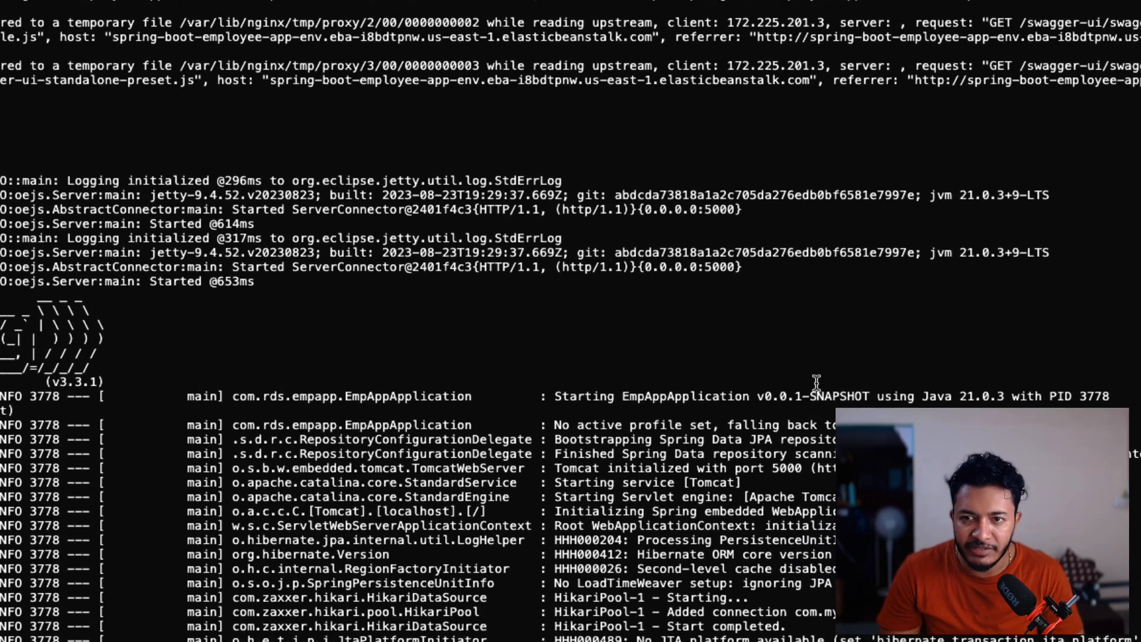
{"action": "scroll", "coordinate": [816, 383], "scroll_direction": "up", "scroll_amount": 1}
{"action": "scroll", "coordinate": [655, 386], "scroll_direction": "up", "scroll_amount": 2}
{"action": "scroll", "coordinate": [574, 320], "scroll_direction": "down", "scroll_amount": 1}
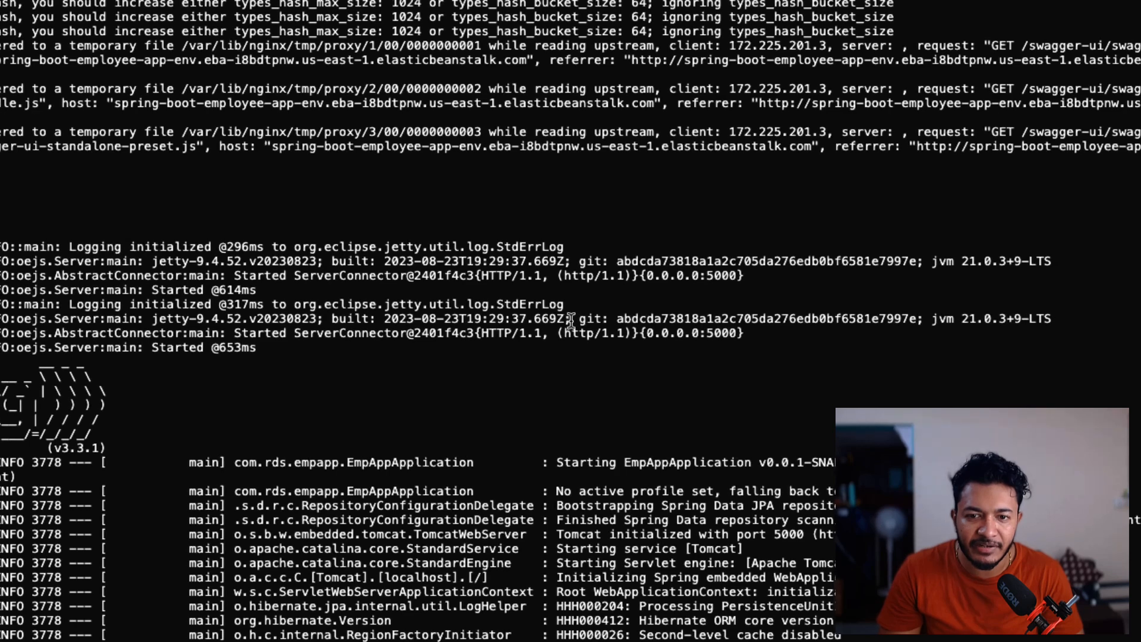
{"action": "scroll", "coordinate": [574, 319], "scroll_direction": "up", "scroll_amount": 1}
{"action": "scroll", "coordinate": [665, 534], "scroll_direction": "down", "scroll_amount": 2}
{"action": "scroll", "coordinate": [741, 392], "scroll_direction": "down", "scroll_amount": 3}
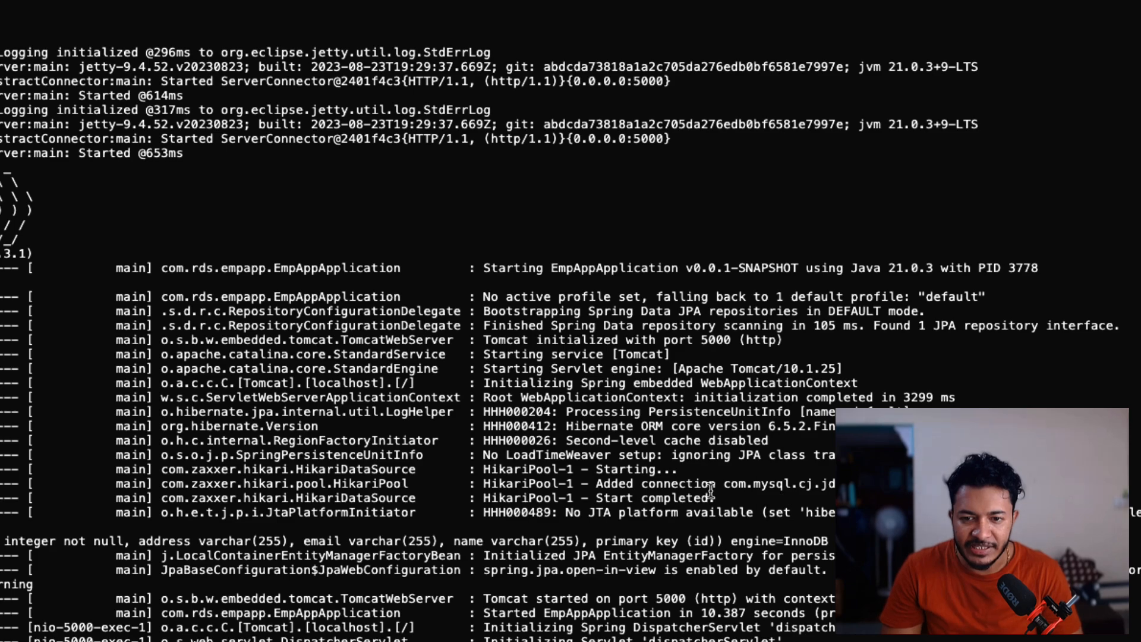
{"action": "left_click_drag", "start_coordinate": [596, 483], "coordinate": [844, 483]}
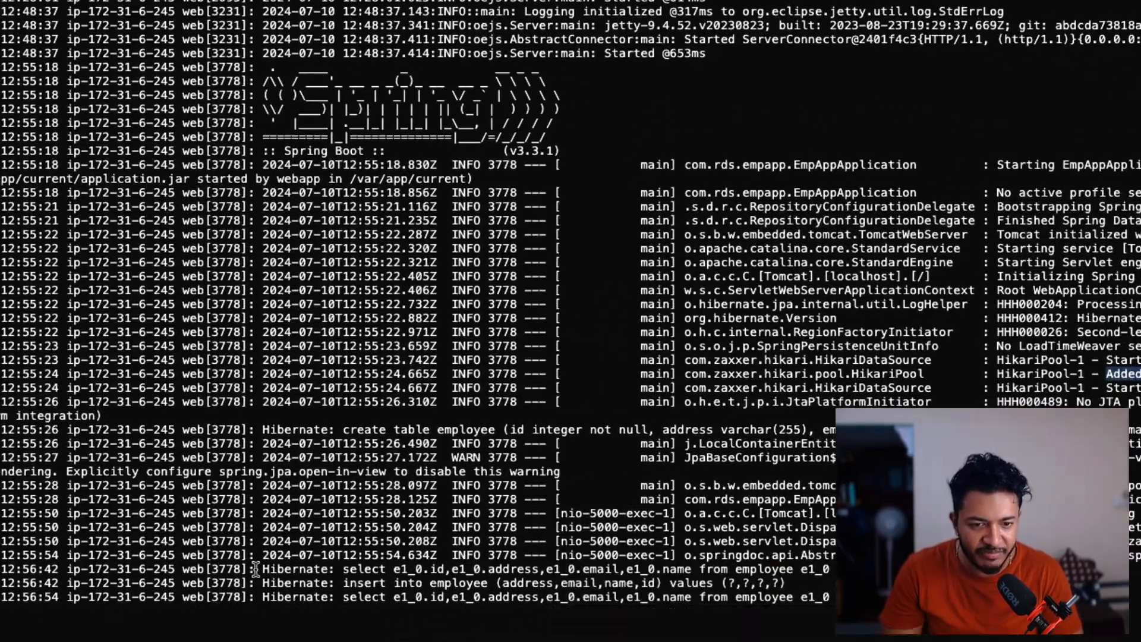
{"action": "left_click_drag", "start_coordinate": [343, 582], "coordinate": [809, 585]}
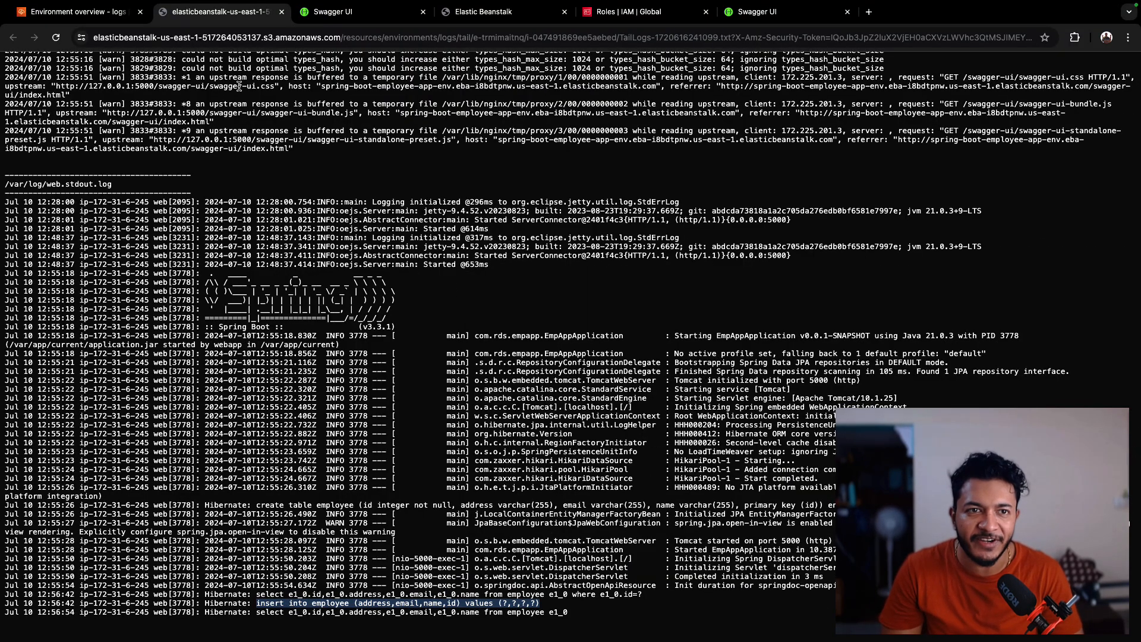
{"action": "left_click", "coordinate": [122, 18]}
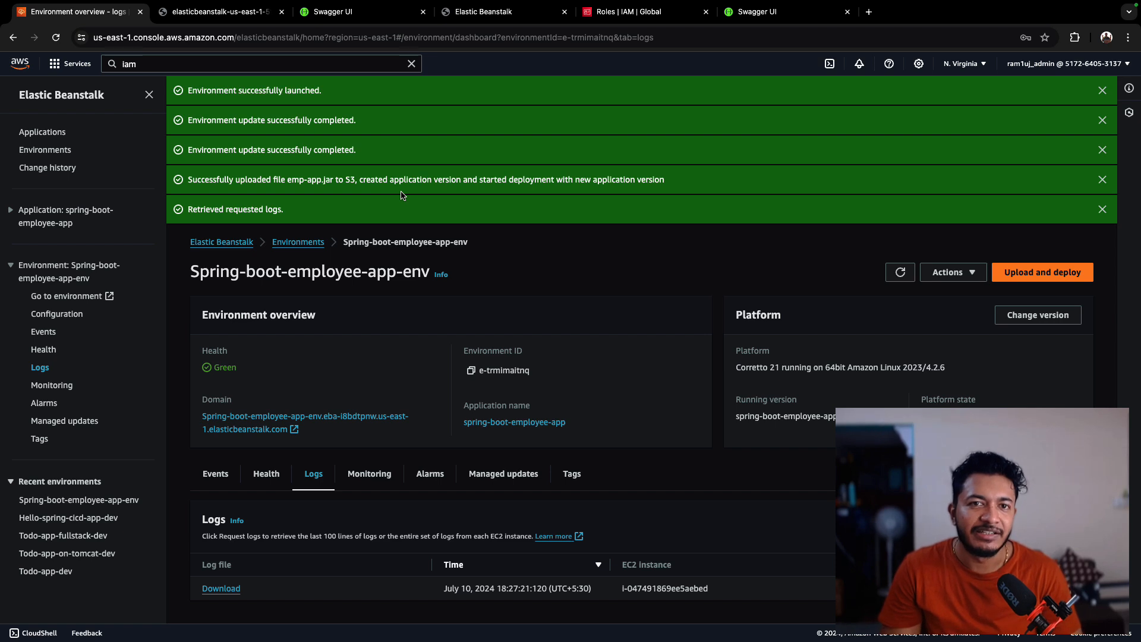